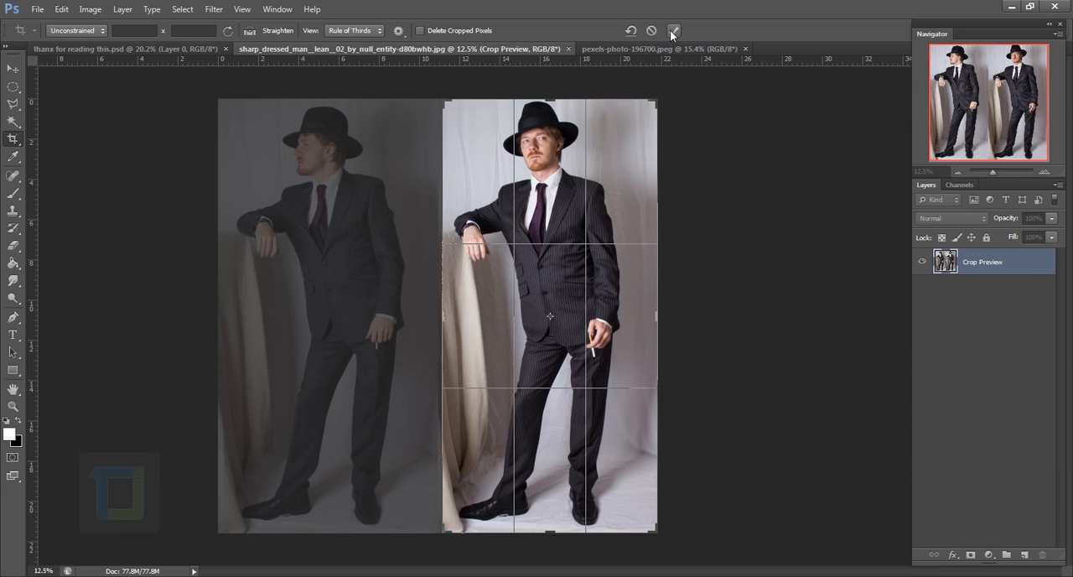
Apply the crop around the front-facing man and paste a copy of the whole image into pexels-photo-196700.jpeg
click(672, 31)
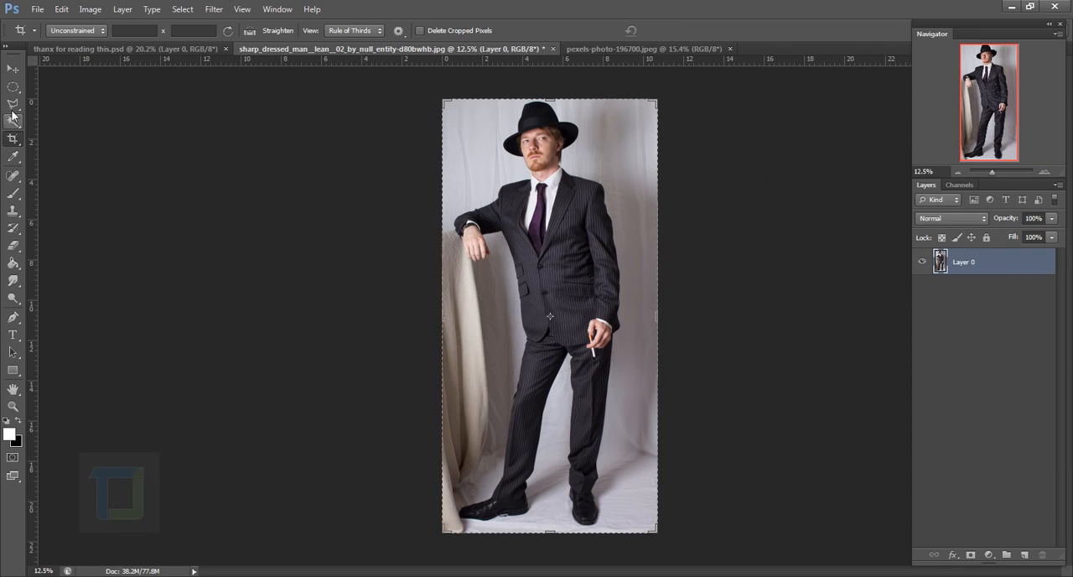
click(13, 68)
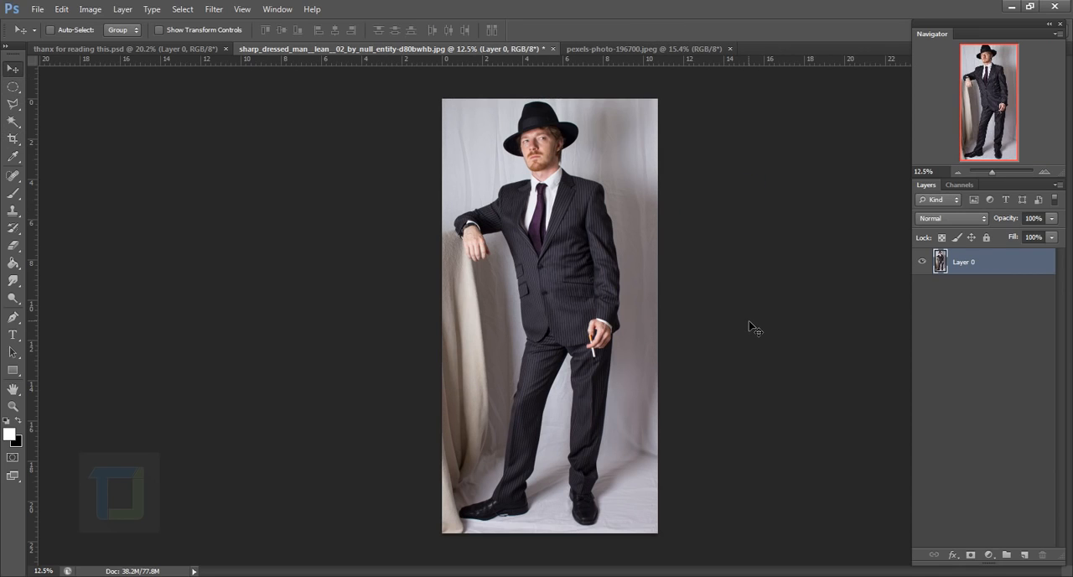
key(ctrl+a)
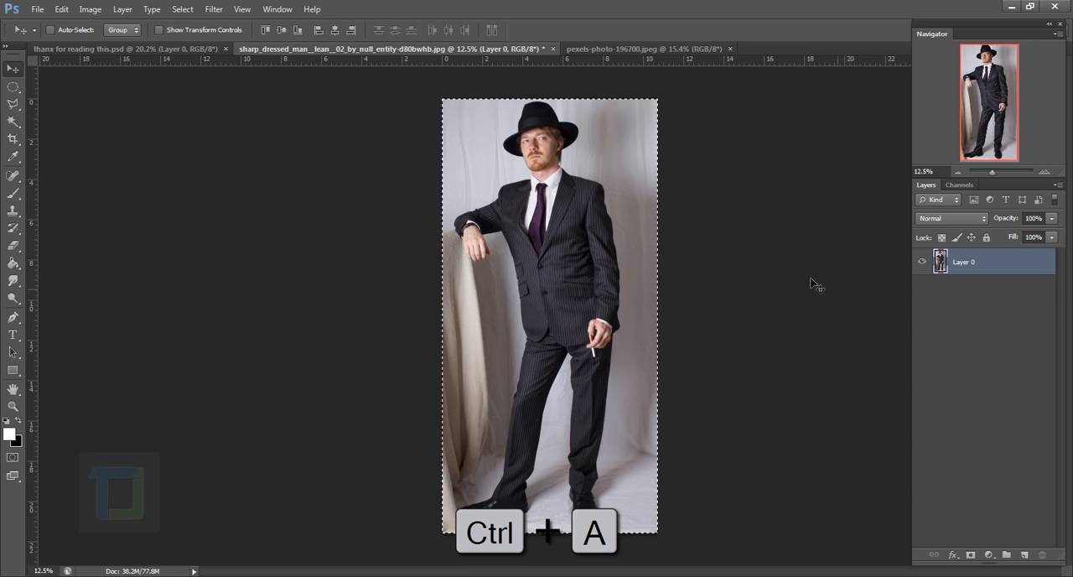
key(ctrl+c)
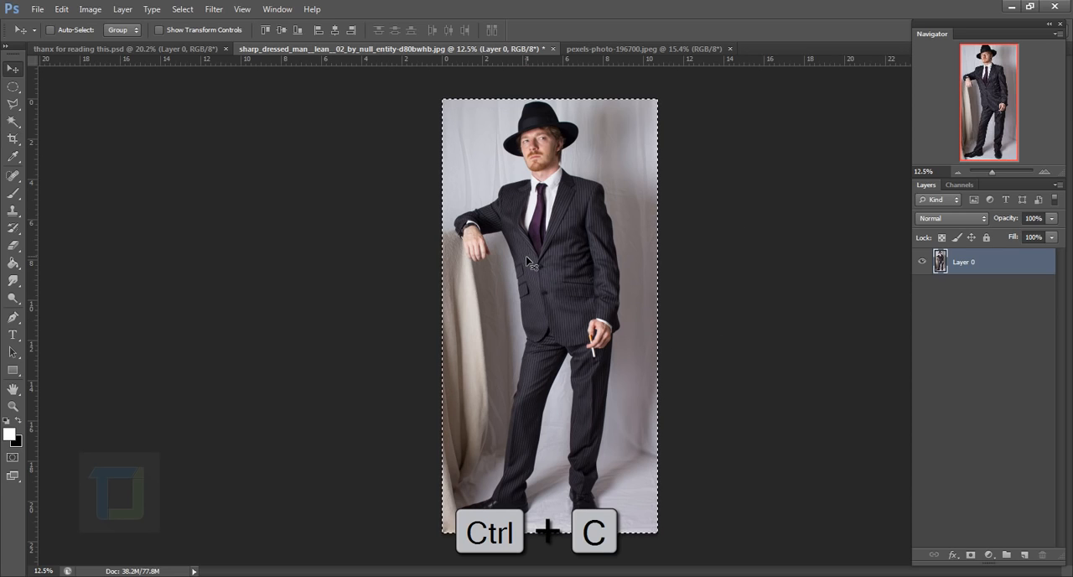
click(621, 49)
key(ctrl+v)
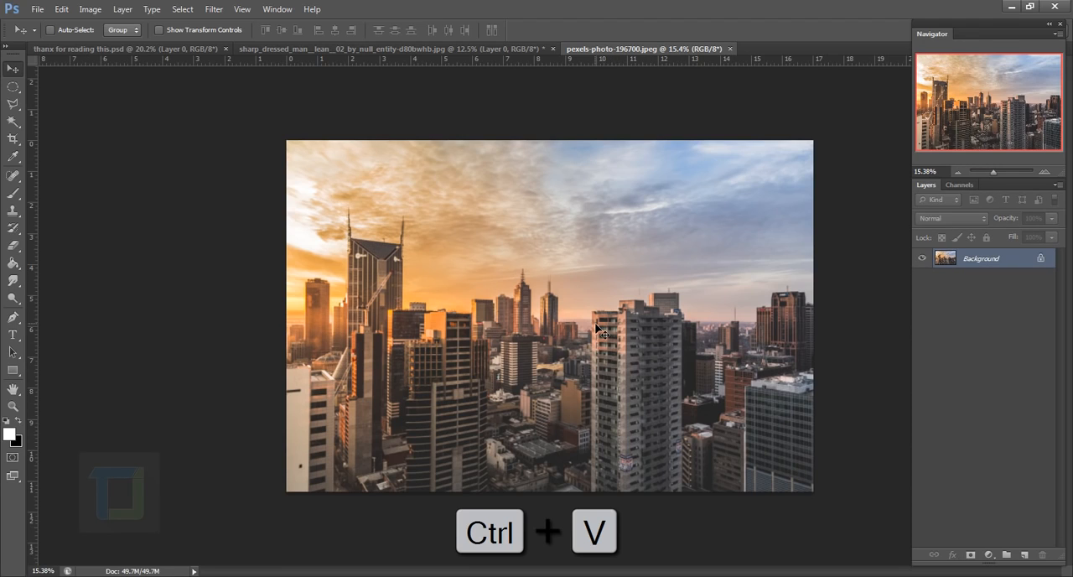
Close the cropped photo of the man without saving its changes
click(478, 48)
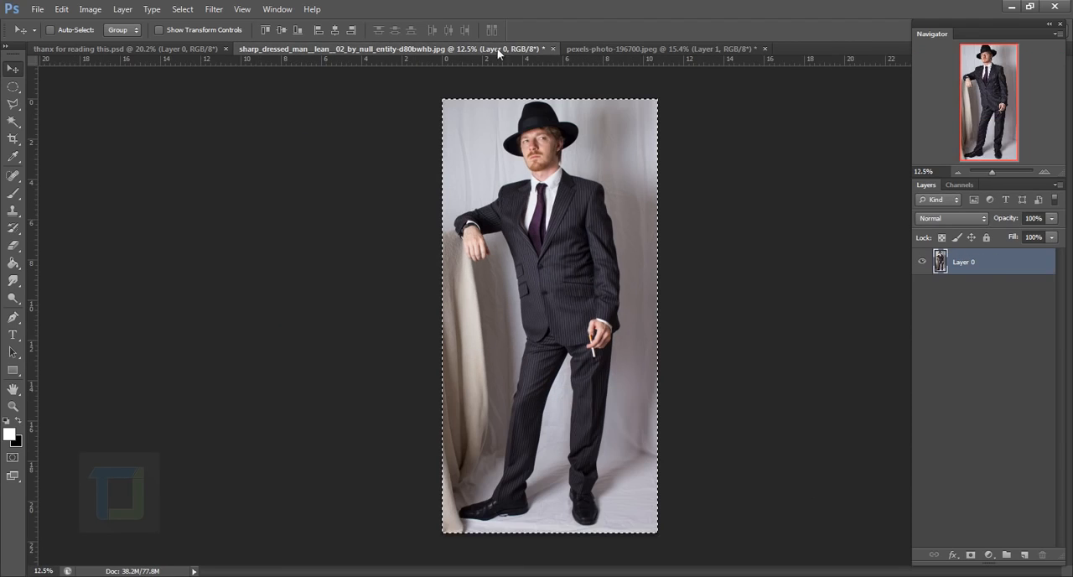
click(553, 49)
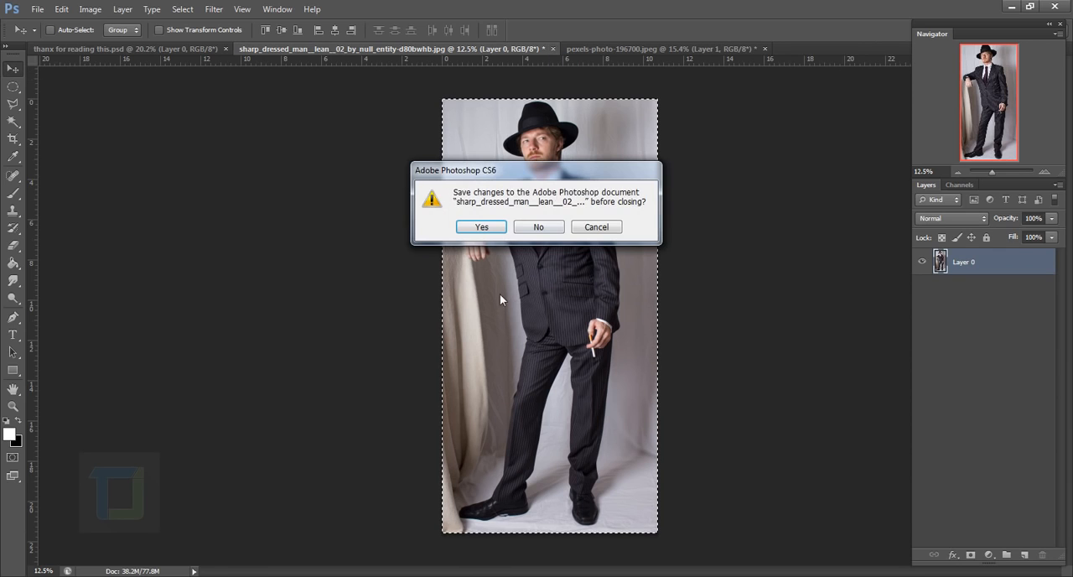
click(538, 226)
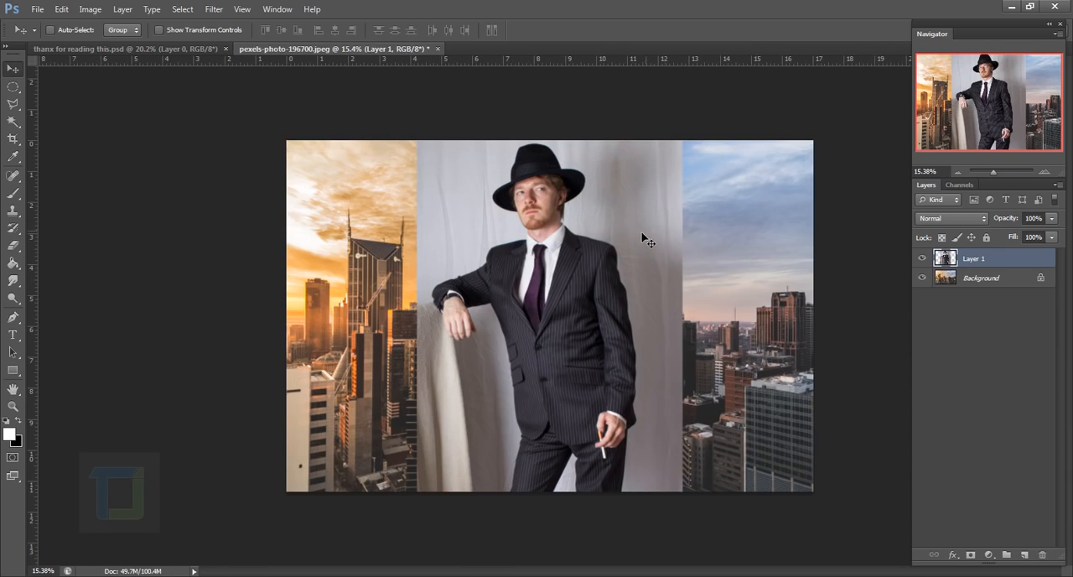
Scale the pasted man layer proportionally to about 60.7% and position it near the centre, with the full figure inside the city photo
scroll(552, 324, down, 4)
scroll(539, 351, up, 3)
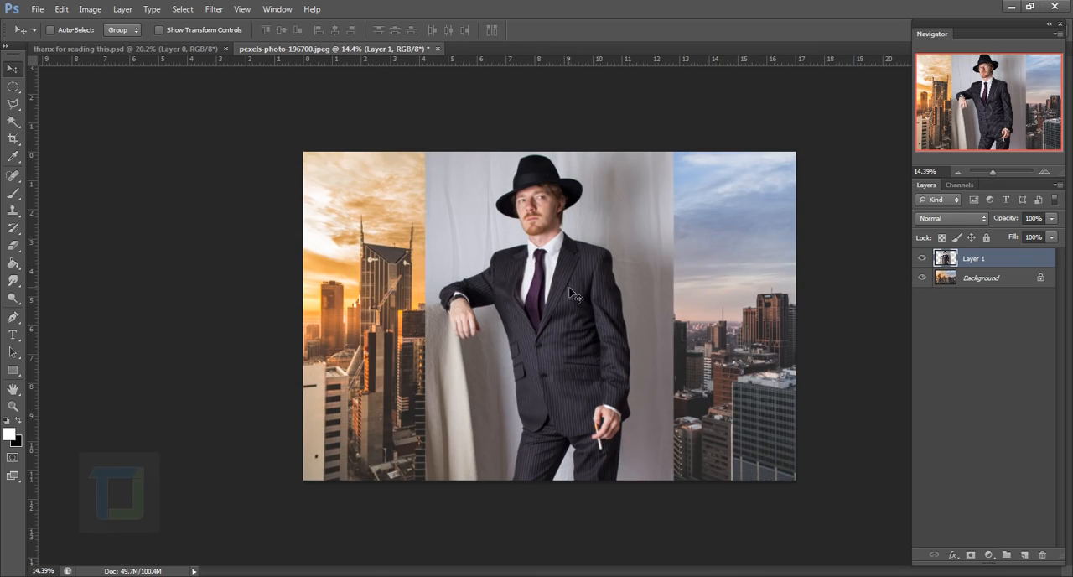
key(ctrl+t)
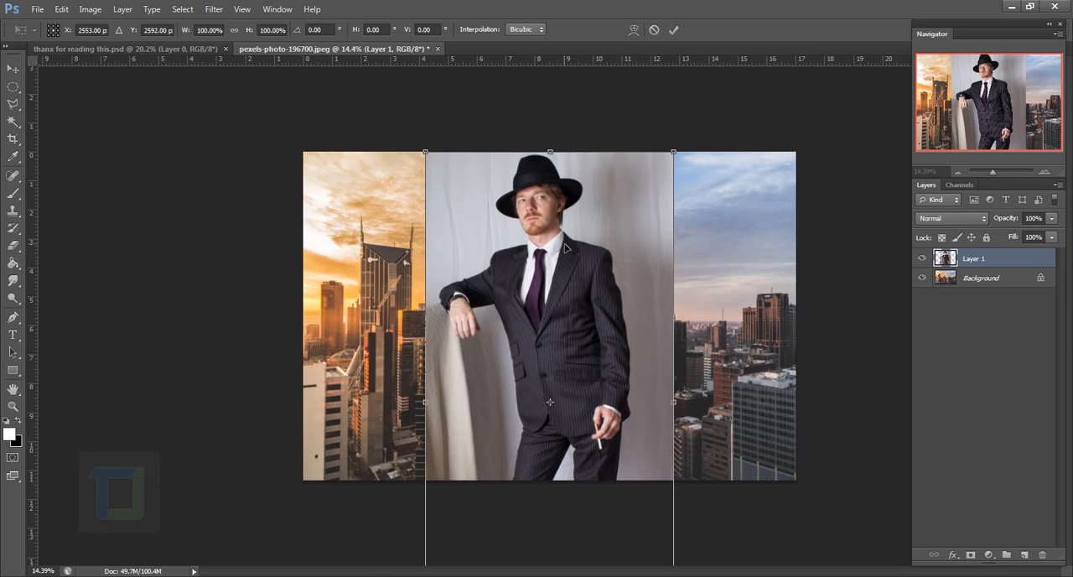
key(shift)
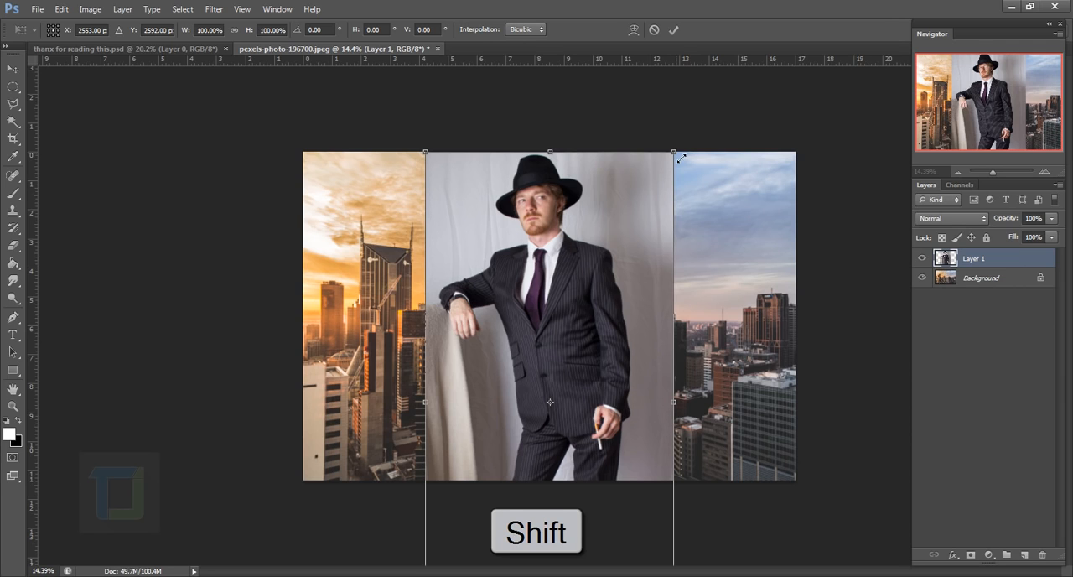
drag(681, 158, 460, 320)
drag(493, 416, 528, 250)
drag(599, 209, 561, 226)
drag(630, 157, 618, 174)
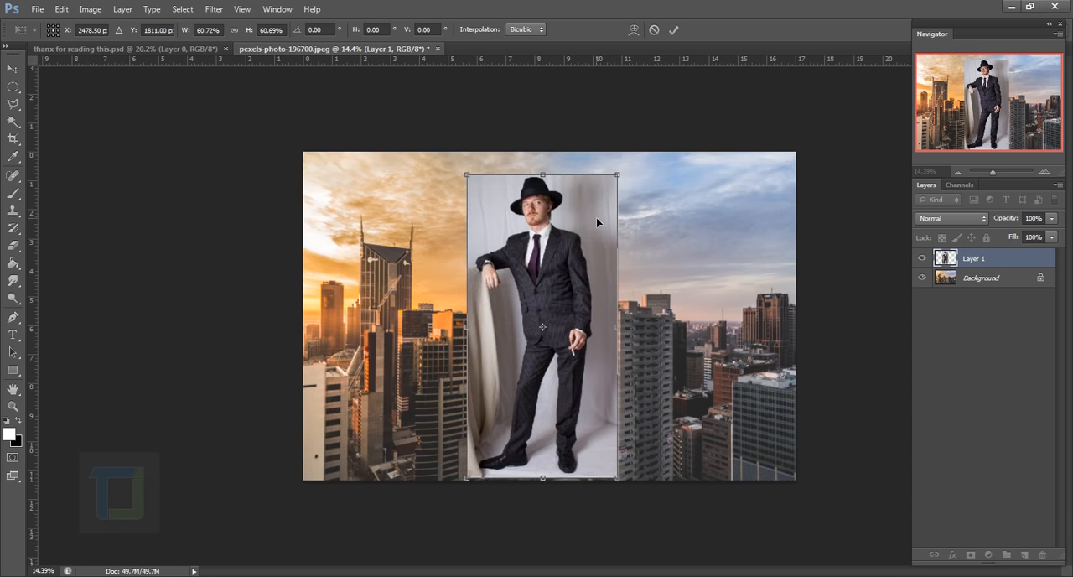
mouse_move(596, 217)
mouse_down()
mouse_move(599, 206)
mouse_move(599, 215)
mouse_up()
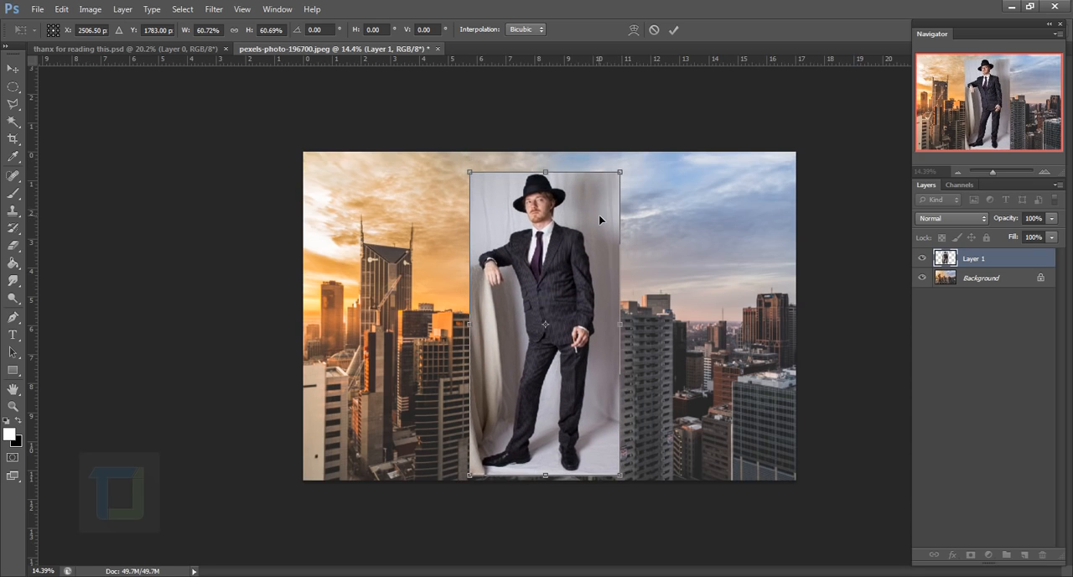
click(675, 30)
Flip the man layer horizontally with Free Transform
key(ctrl+plus)
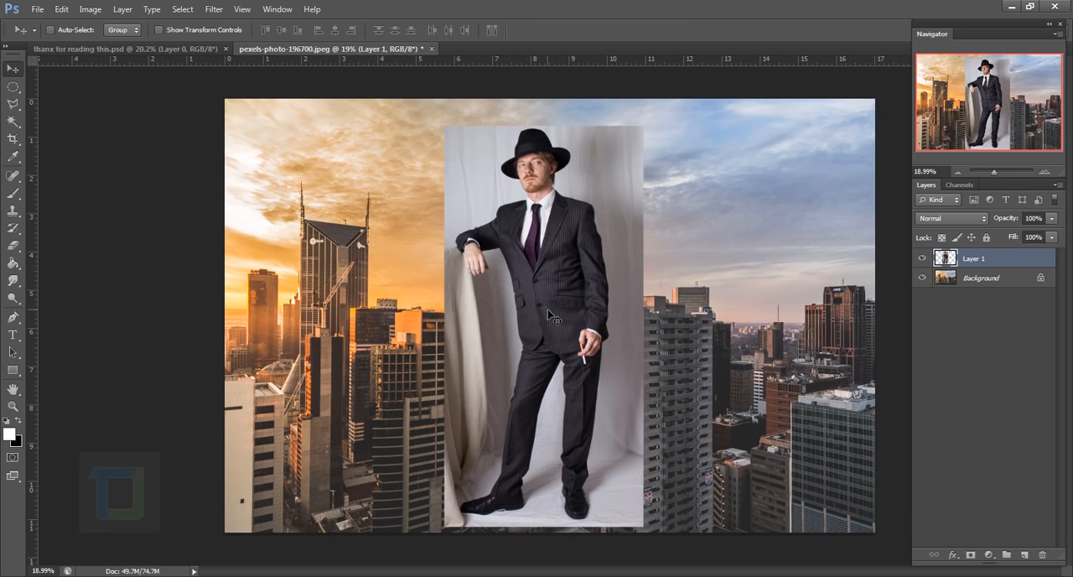
key(ctrl+t)
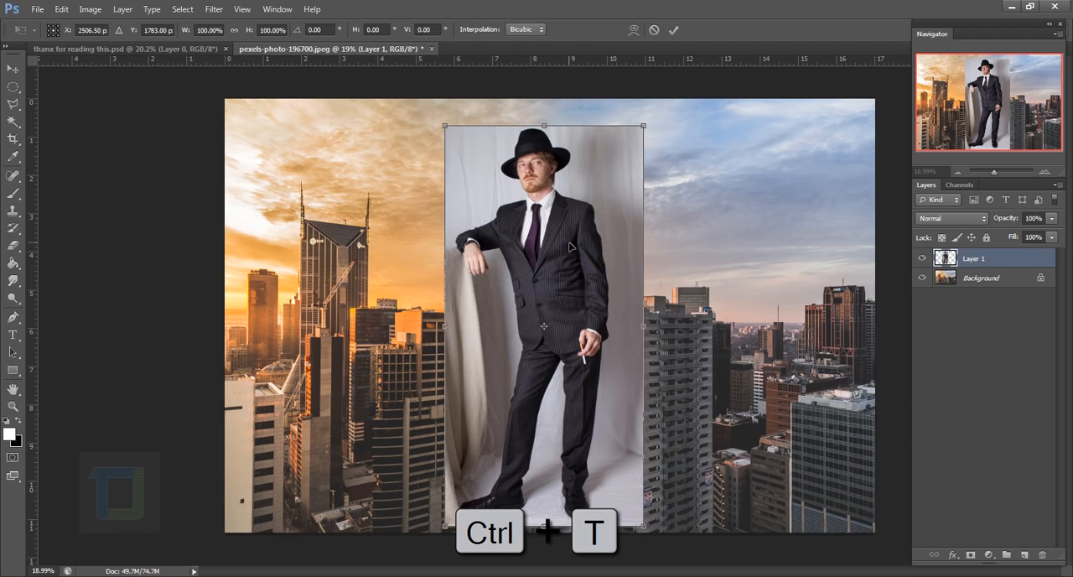
right_click(569, 244)
click(606, 446)
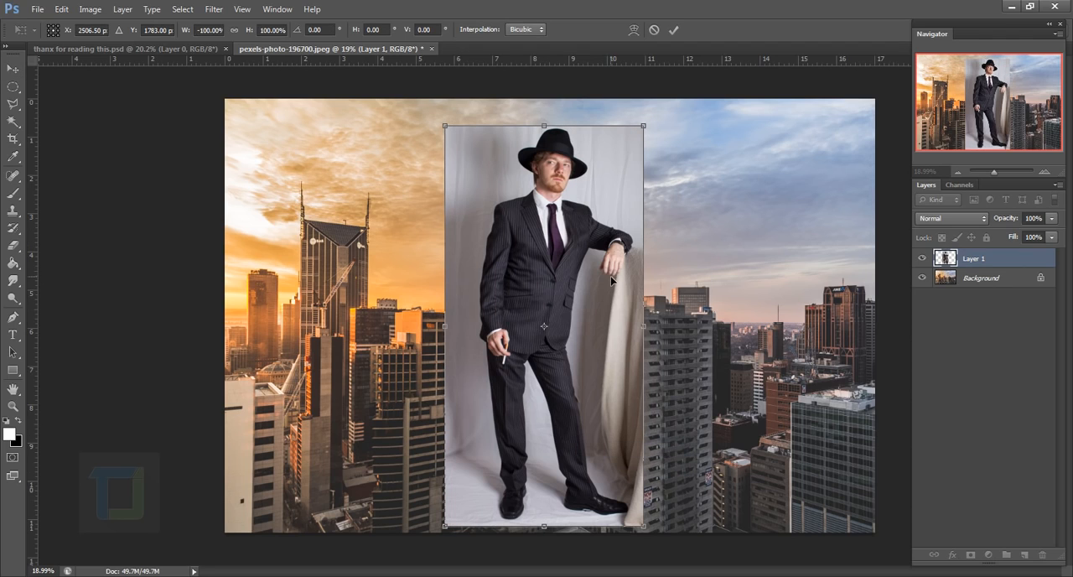
click(674, 30)
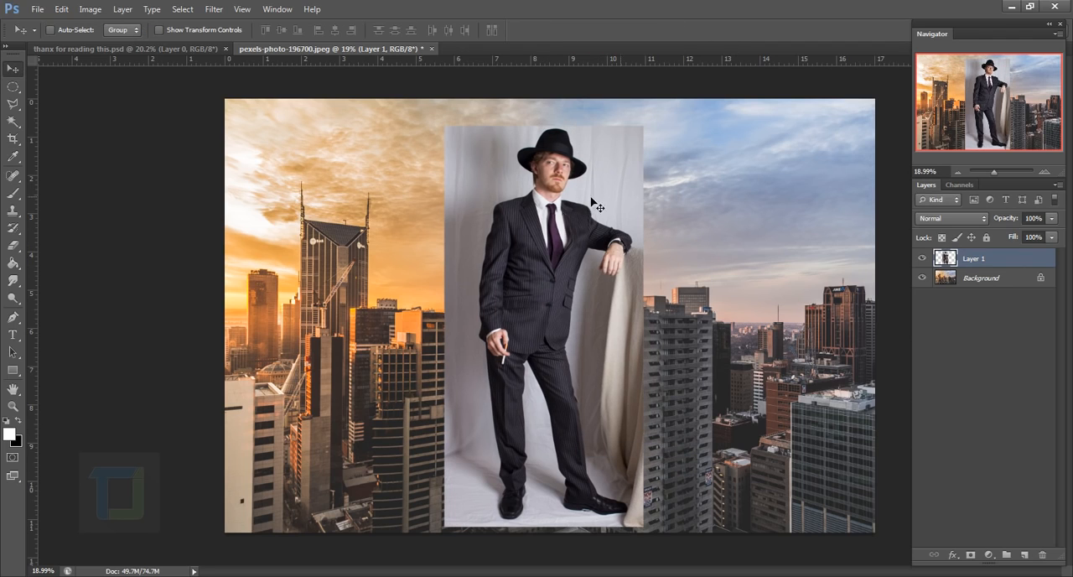
Select the man from hat to shoes with the Quick Selection tool at brush size 100
click(14, 123)
click(72, 120)
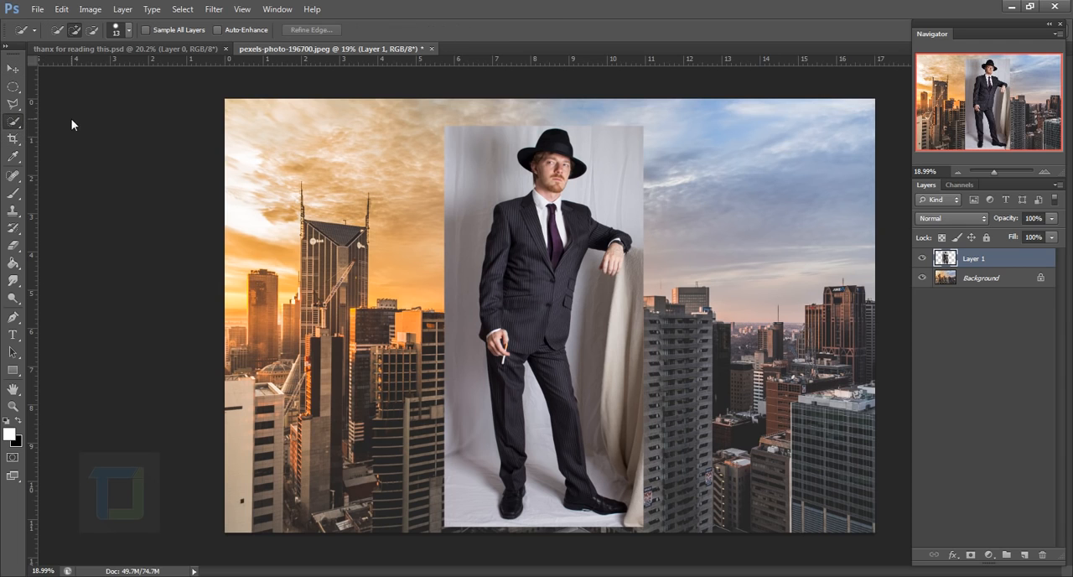
scroll(524, 271, up, 1)
scroll(524, 271, down, 1)
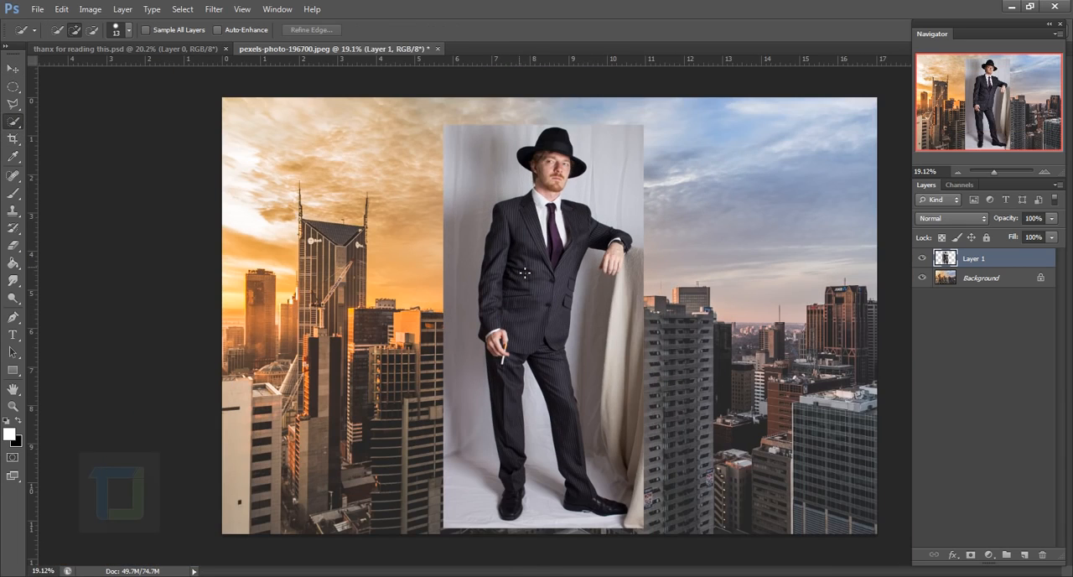
scroll(563, 245, up, 2)
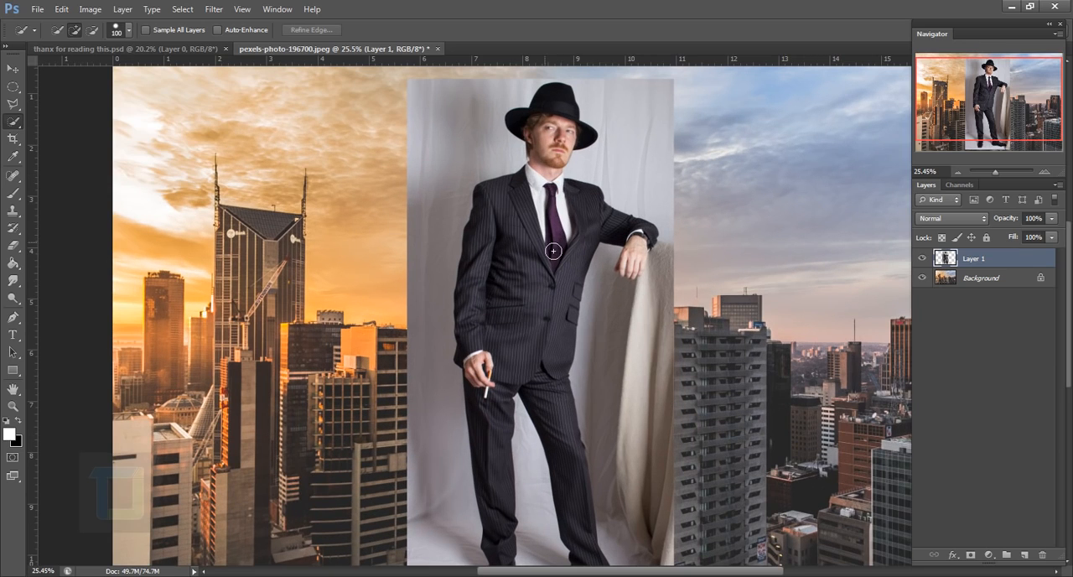
mouse_move(556, 223)
mouse_down()
mouse_move(528, 289)
mouse_move(515, 289)
mouse_move(504, 264)
mouse_move(477, 358)
mouse_move(494, 433)
mouse_up()
key(space)
mouse_move(494, 436)
mouse_down()
mouse_move(502, 315)
mouse_move(577, 295)
mouse_move(611, 455)
mouse_up()
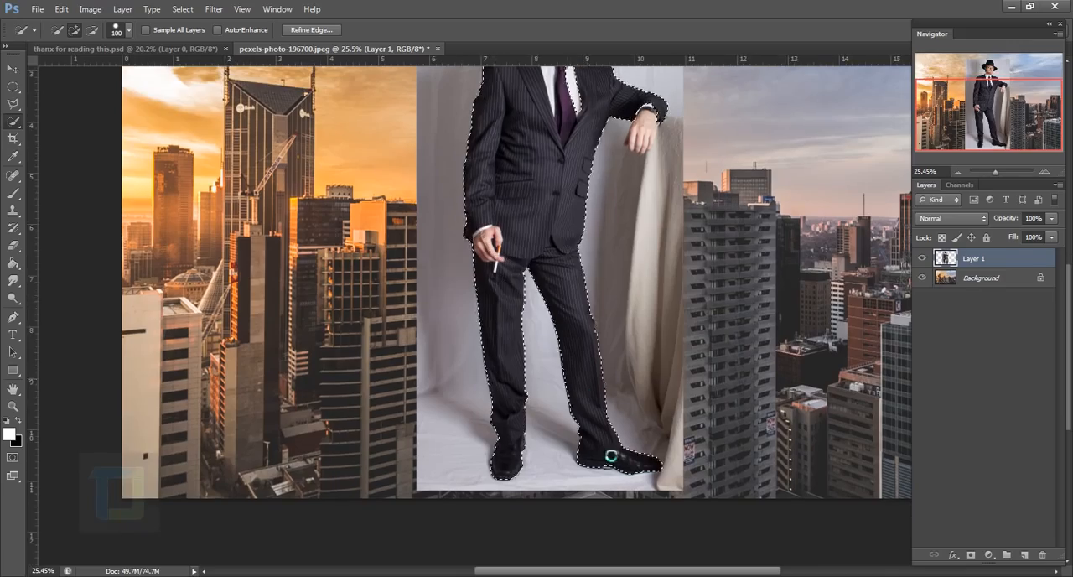
Reduce the Quick Selection brush to 50 and tighten the selection around the raised hand
scroll(647, 154, up, 8)
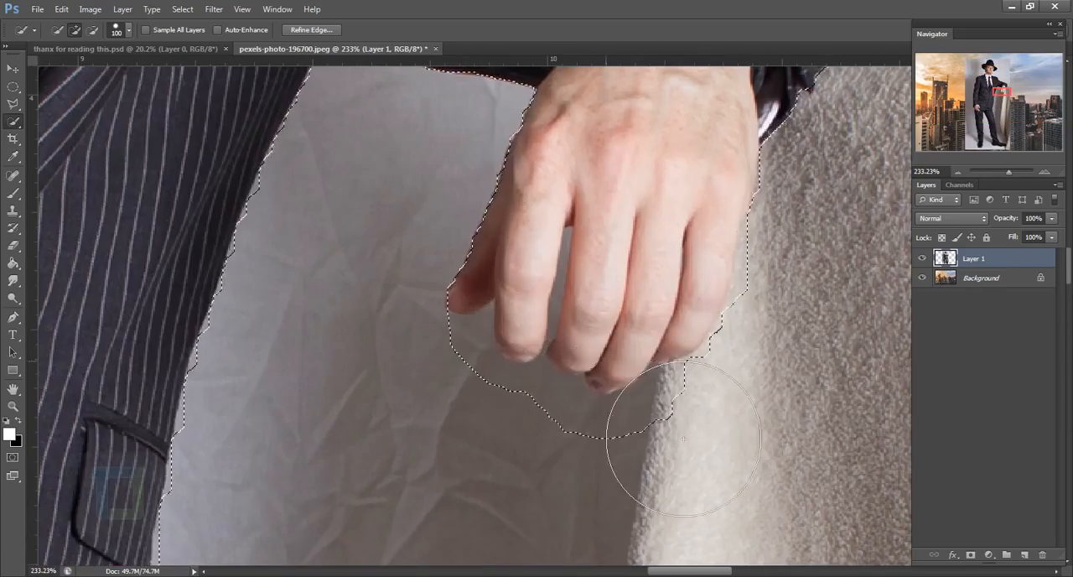
scroll(683, 438, down, 8)
key(bracketleft)
key(bracketleft)
key(bracketleft)
key(bracketleft)
key(bracketleft)
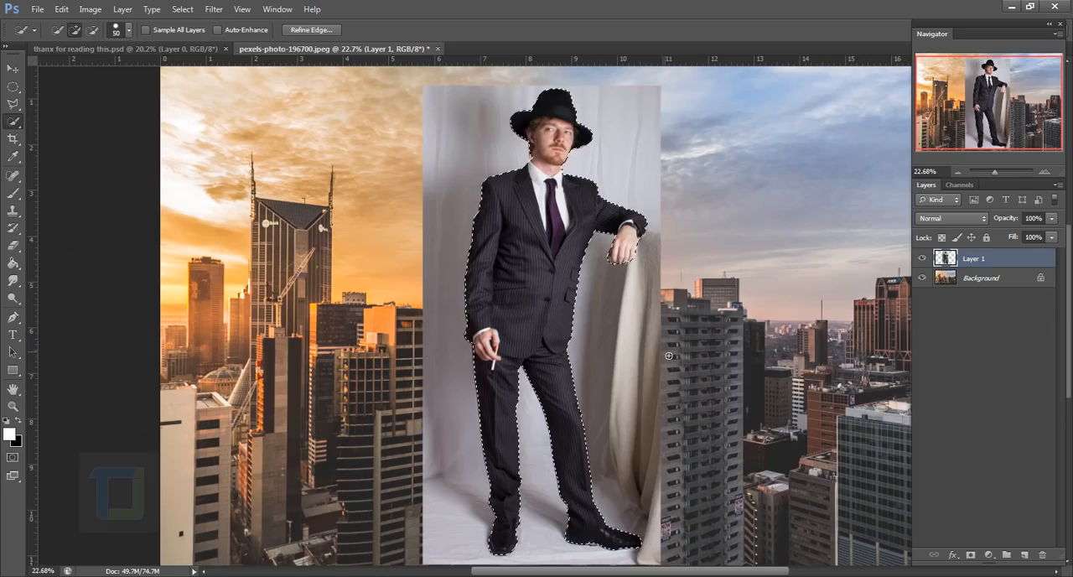
scroll(668, 356, up, 4)
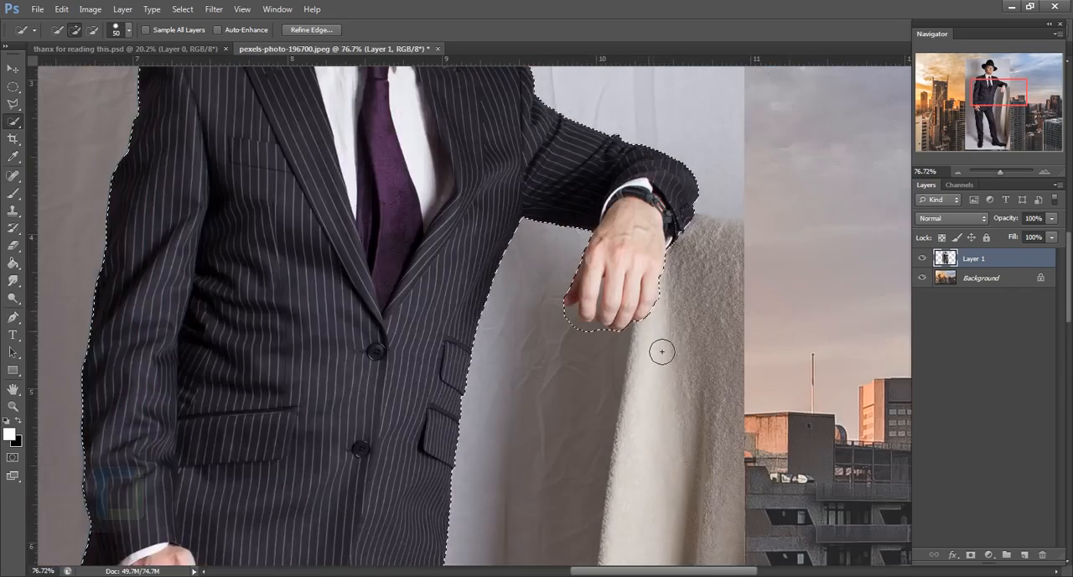
scroll(661, 351, up, 4)
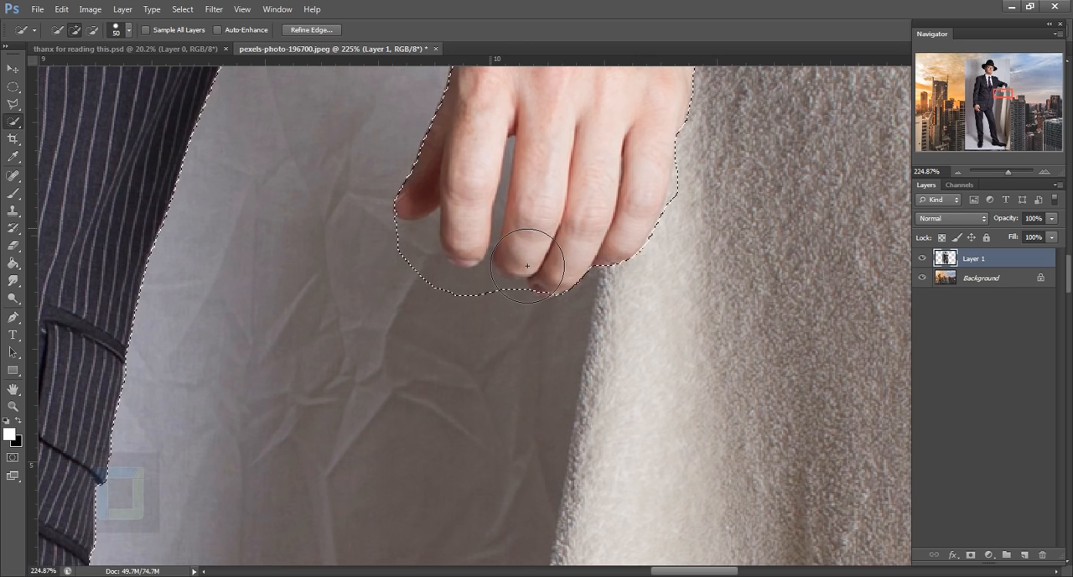
Subtract the backdrop below and between the raised hand's fingers from the selection with the Magnetic Lasso tool
click(14, 106)
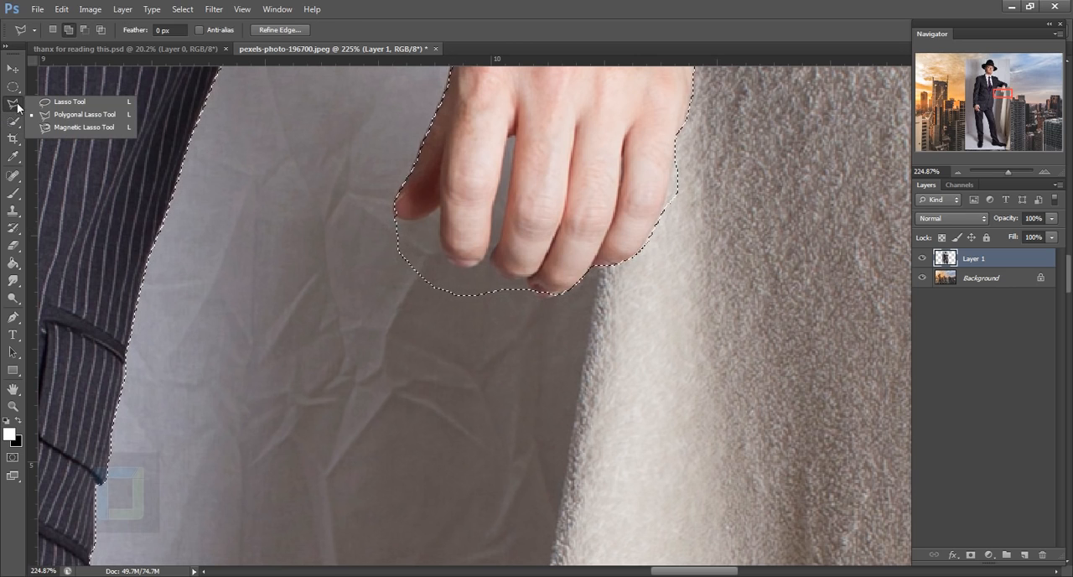
click(72, 126)
scroll(371, 265, up, 2)
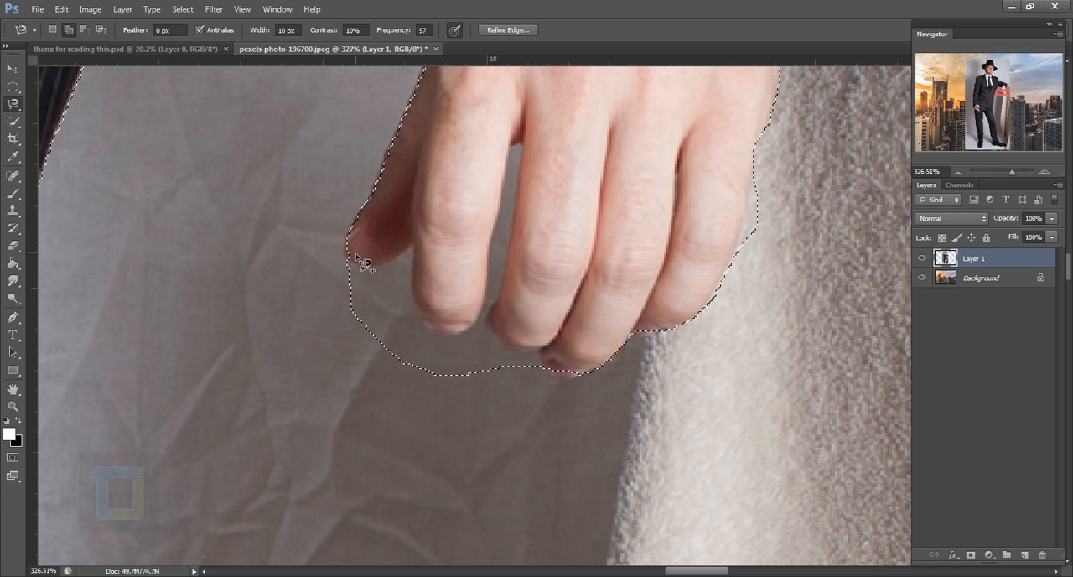
click(88, 31)
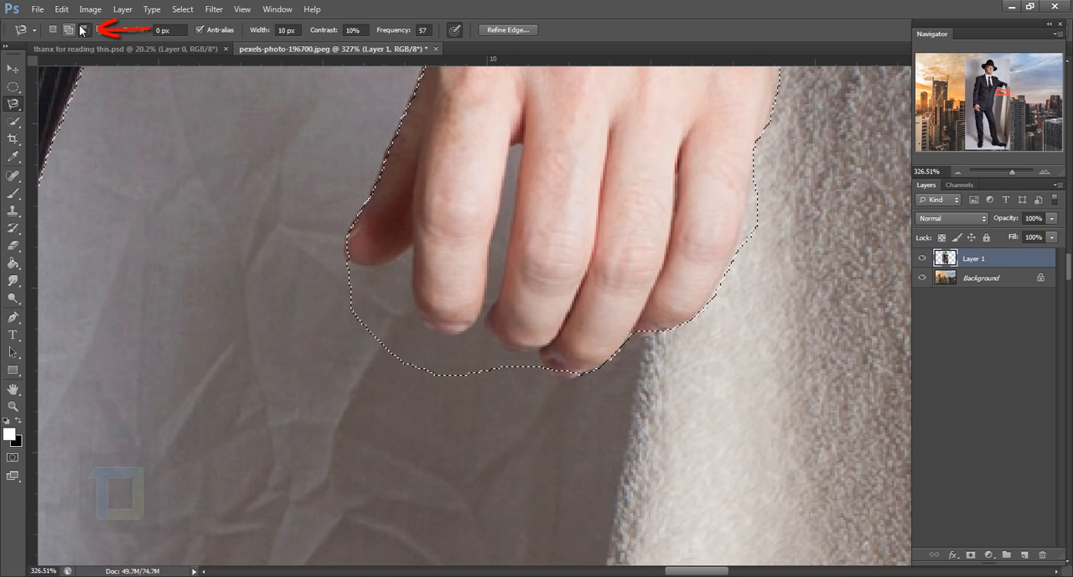
click(341, 258)
key(ctrl+plus)
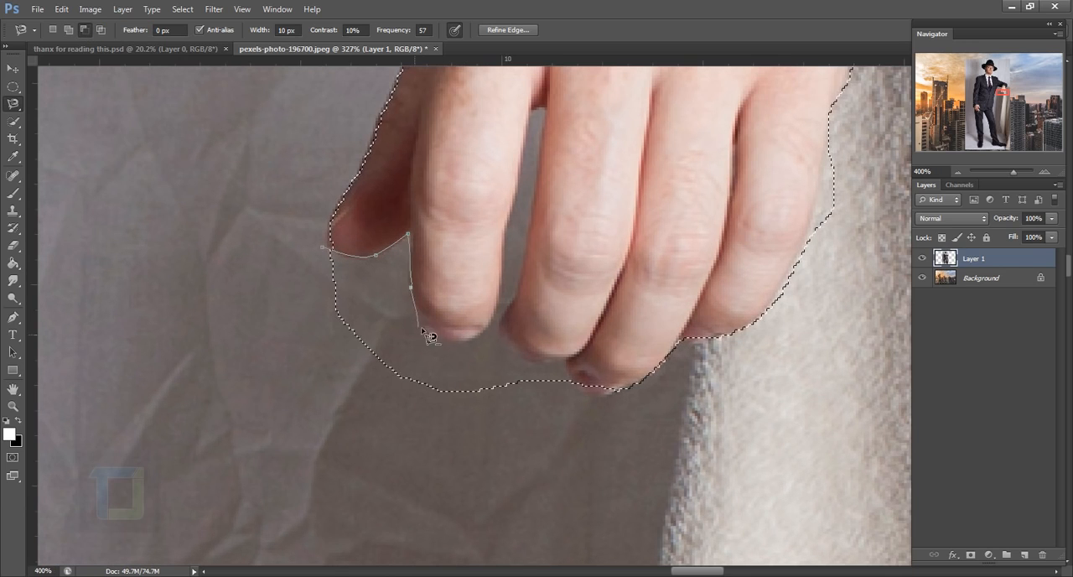
click(572, 359)
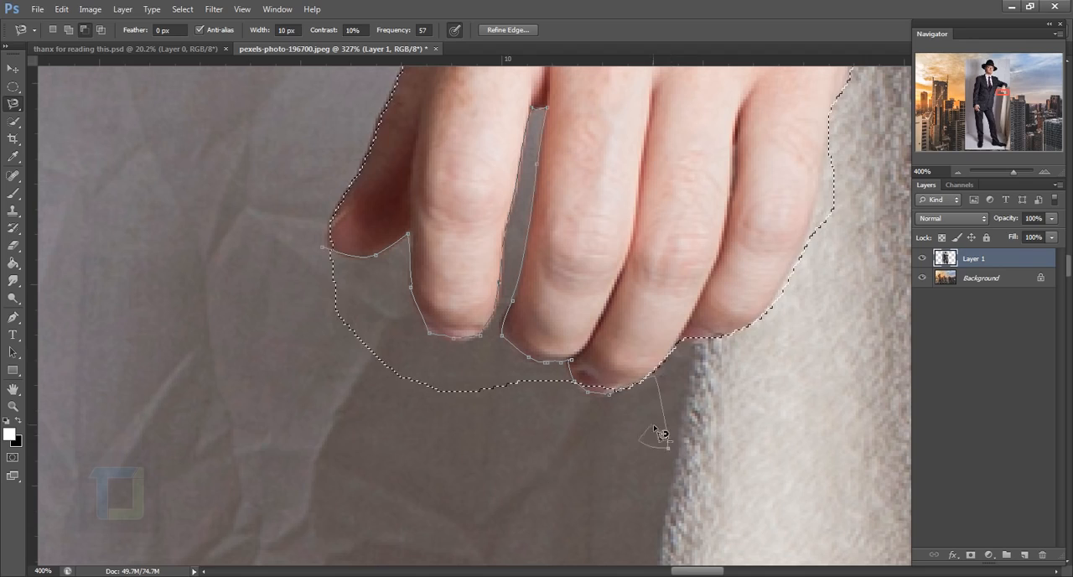
click(847, 120)
click(324, 247)
scroll(644, 387, down, 4)
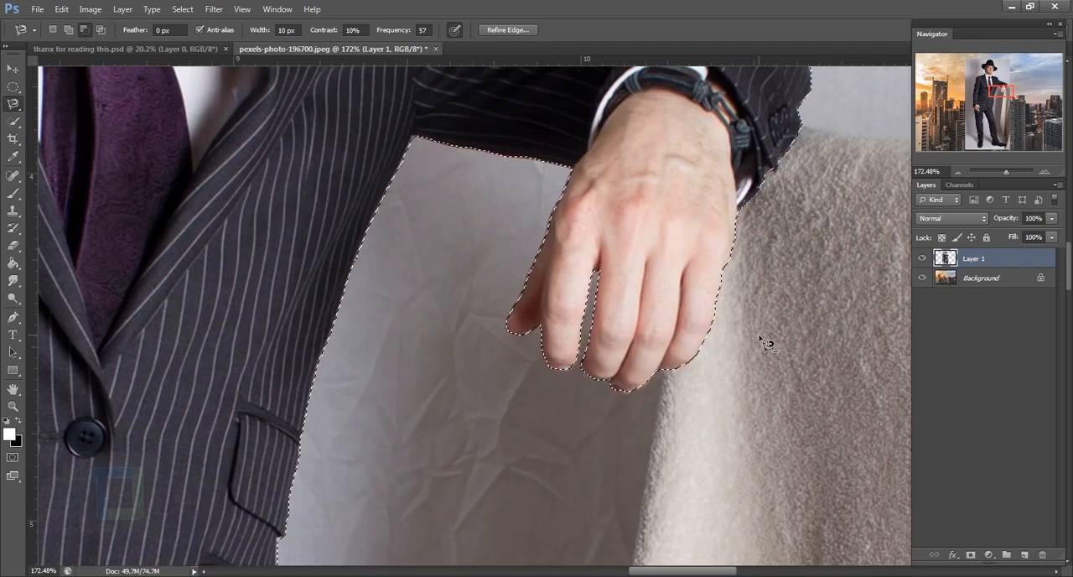
Add a layer mask to Layer 1 from the selection to hide the studio backdrop
scroll(610, 285, down, 6)
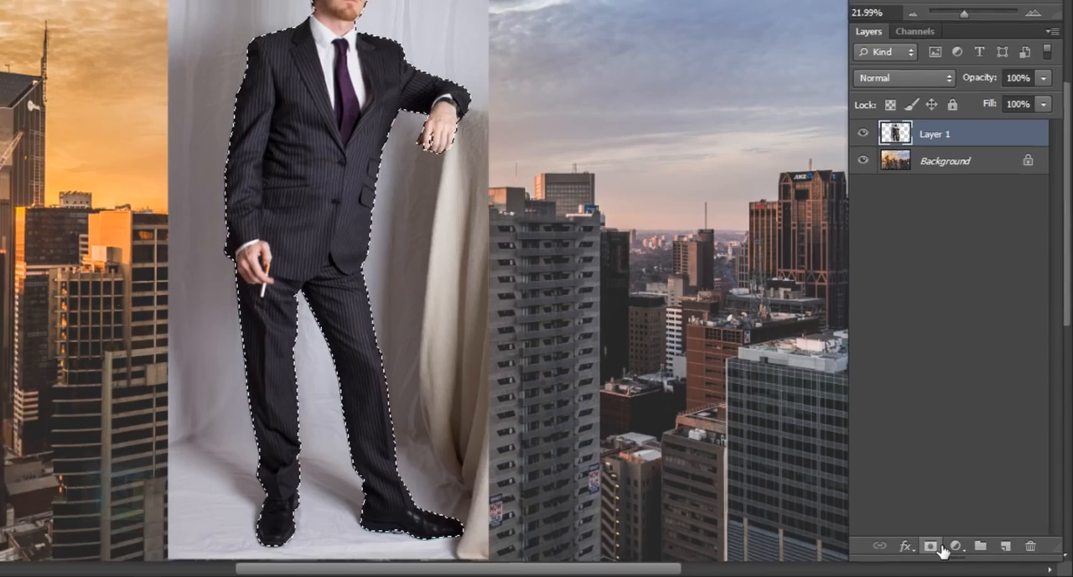
click(928, 545)
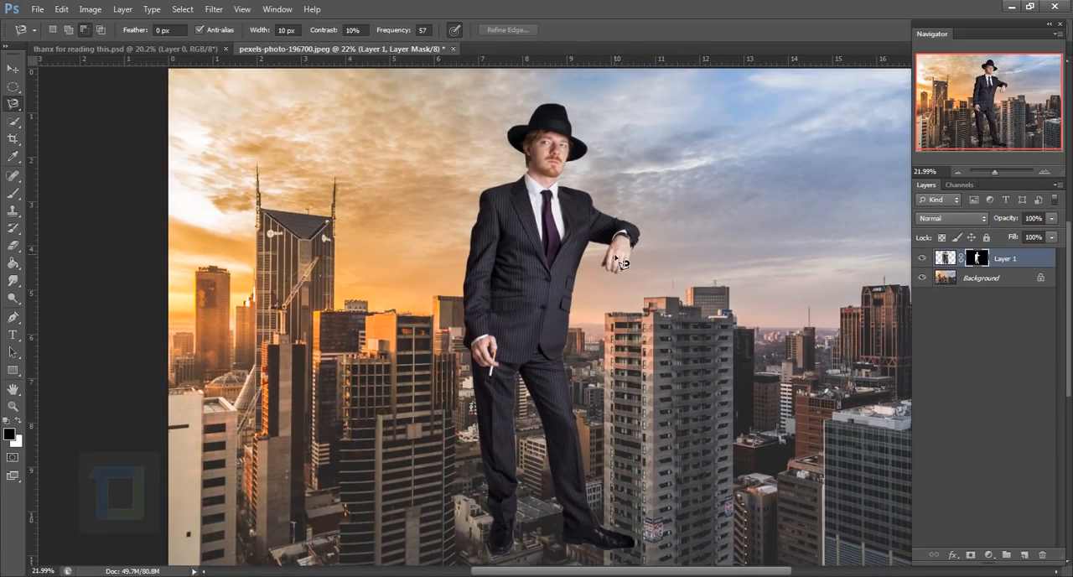
scroll(620, 263, down, 2)
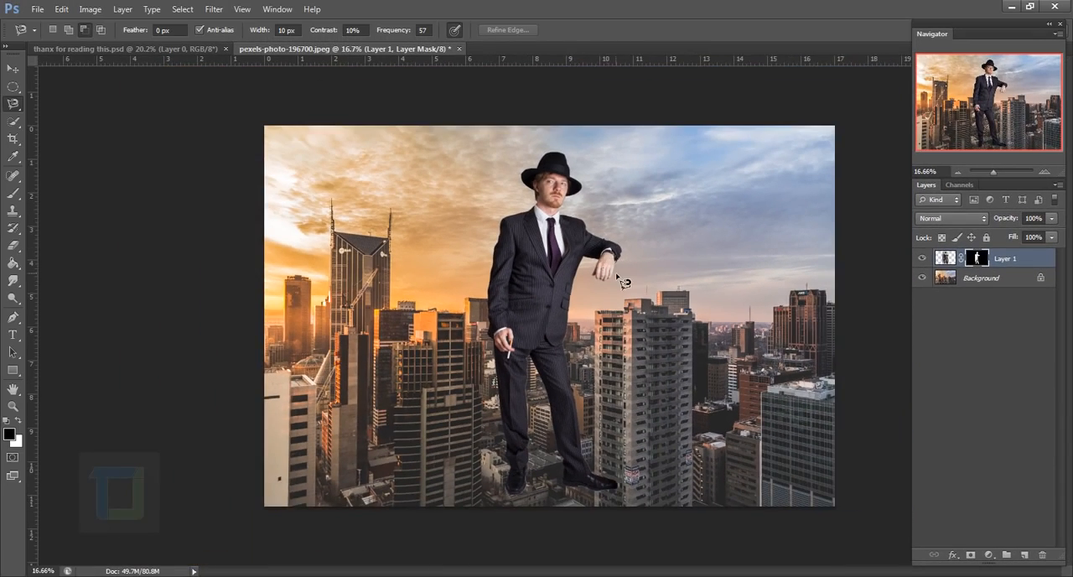
Move the masked man straight down so his raised hand rests at the roof edge of the nearby high-rise
click(11, 72)
scroll(545, 285, down, 1)
drag(543, 269, 544, 322)
scroll(549, 326, up, 1)
Scale the masked man up to about 108% with Free Transform and position his raised hand on the near high-rise's roof edge
key(ctrl+t)
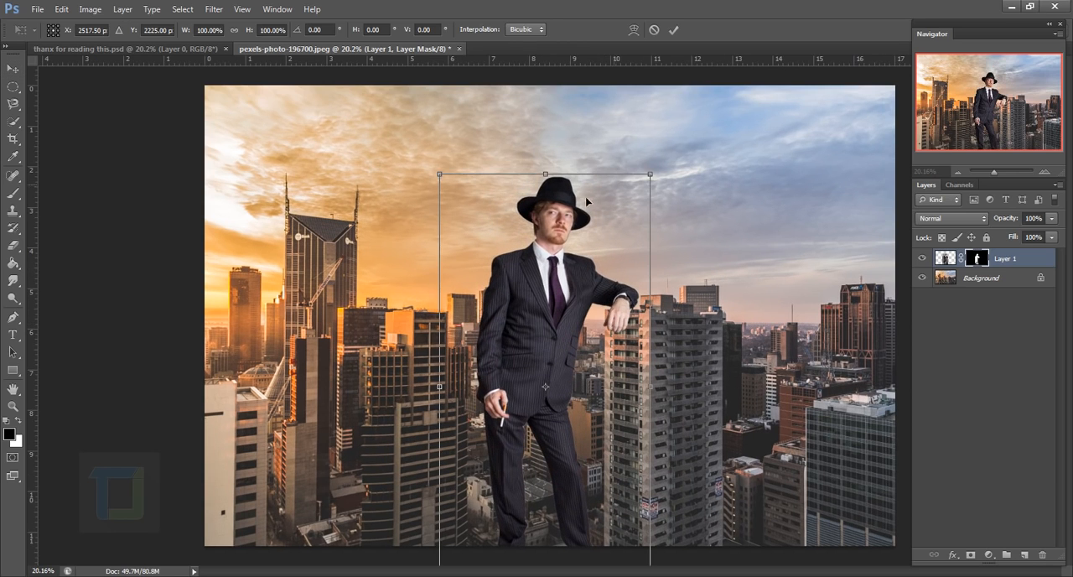
drag(441, 173, 429, 152)
drag(527, 221, 528, 244)
mouse_move(430, 175)
mouse_down()
mouse_move(419, 156)
mouse_move(429, 194)
mouse_up()
drag(423, 167, 429, 170)
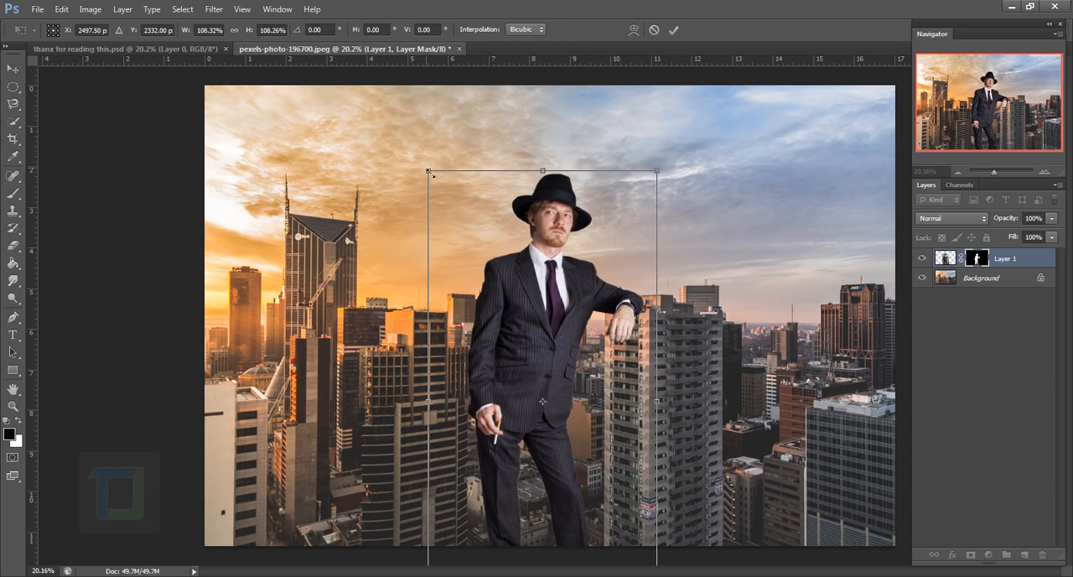
drag(611, 179, 608, 174)
key(Return)
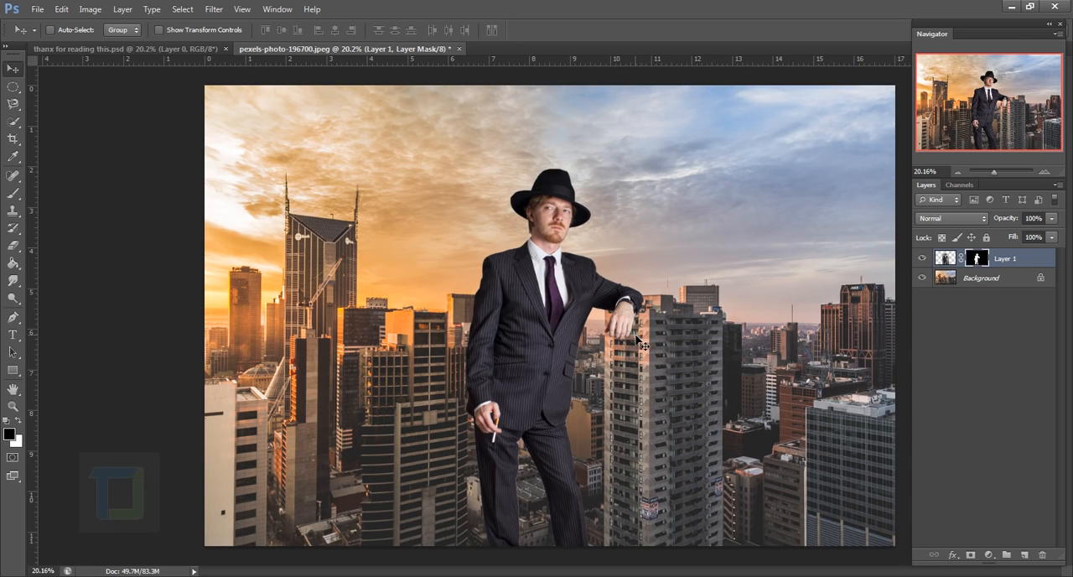
Set up a soft round 90 px Brush with minimum hardness and 14% opacity
scroll(635, 338, up, 4)
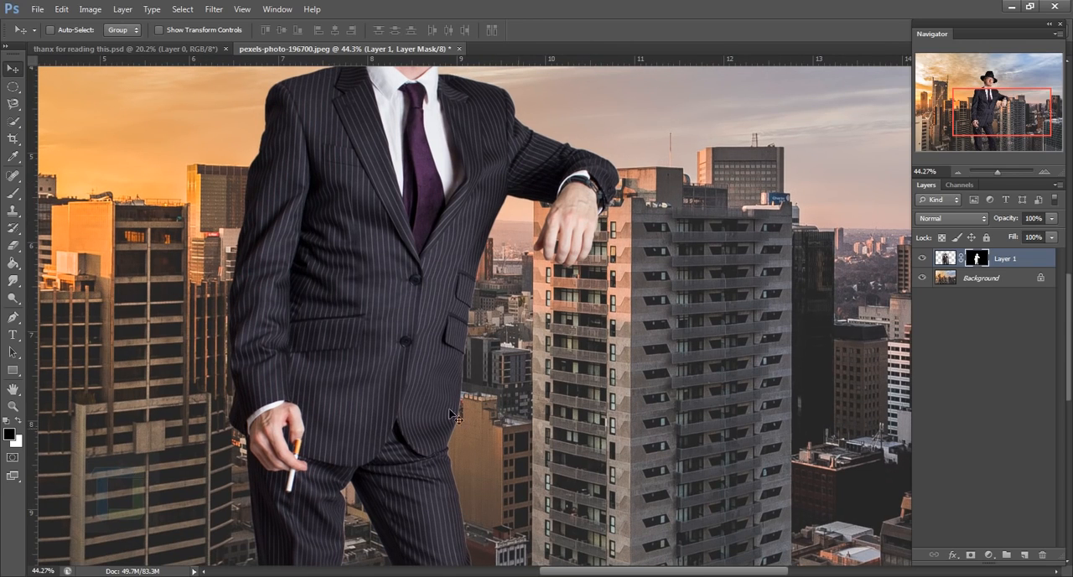
drag(547, 436, 514, 301)
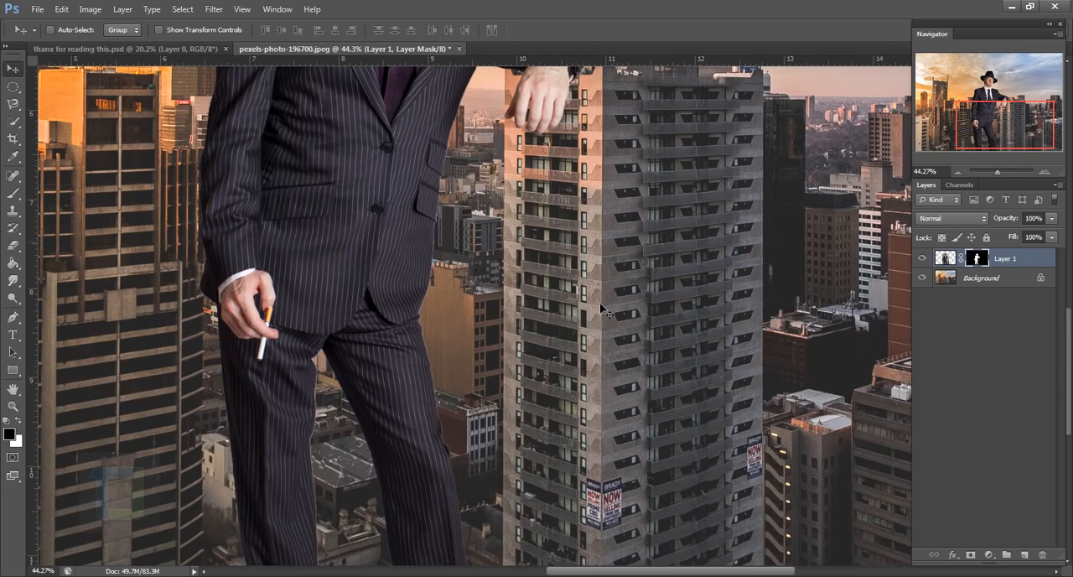
scroll(564, 342, down, 3)
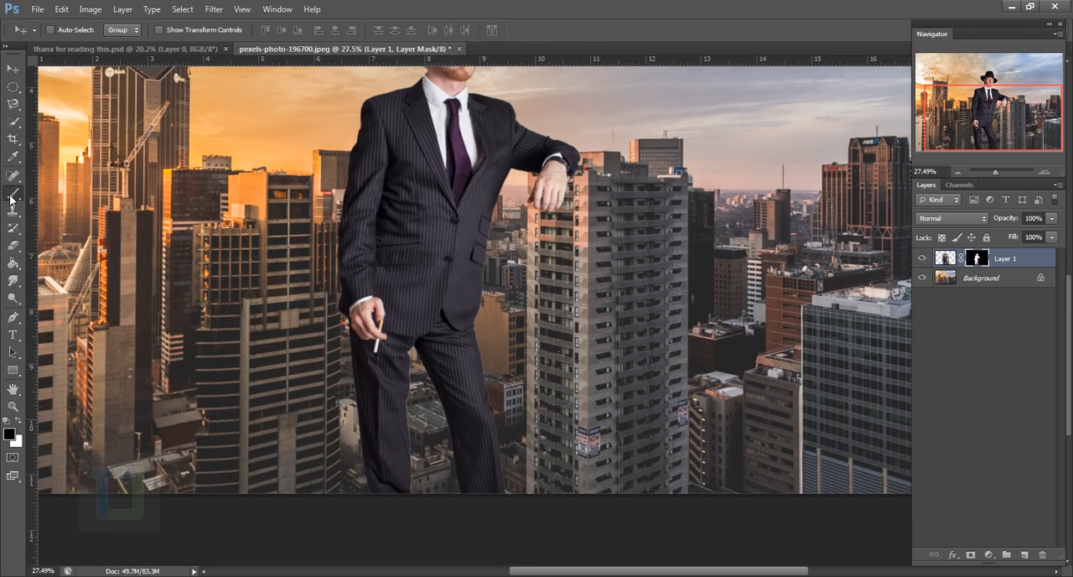
click(13, 195)
right_click(379, 264)
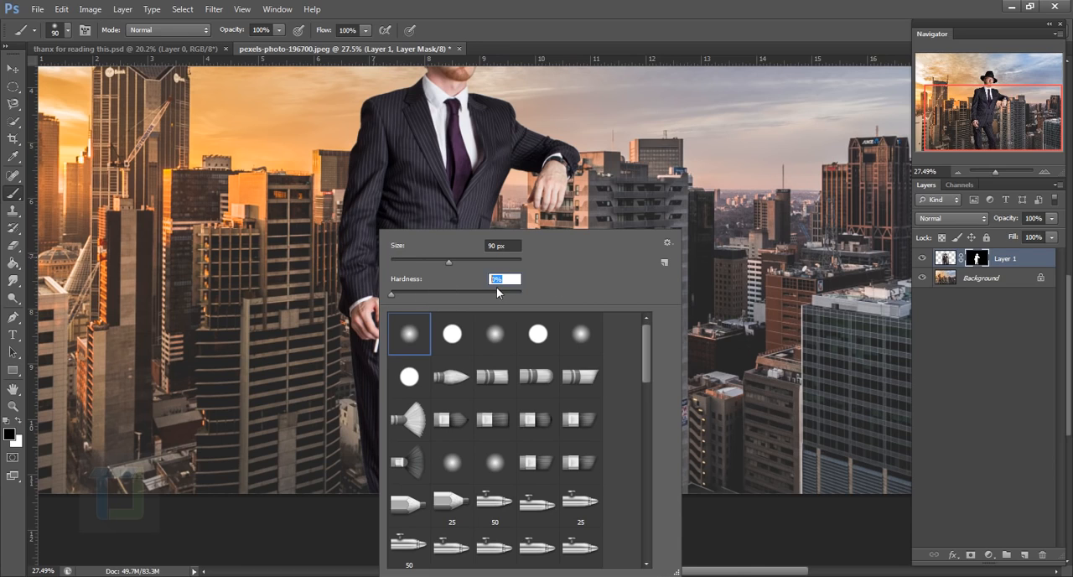
click(1030, 263)
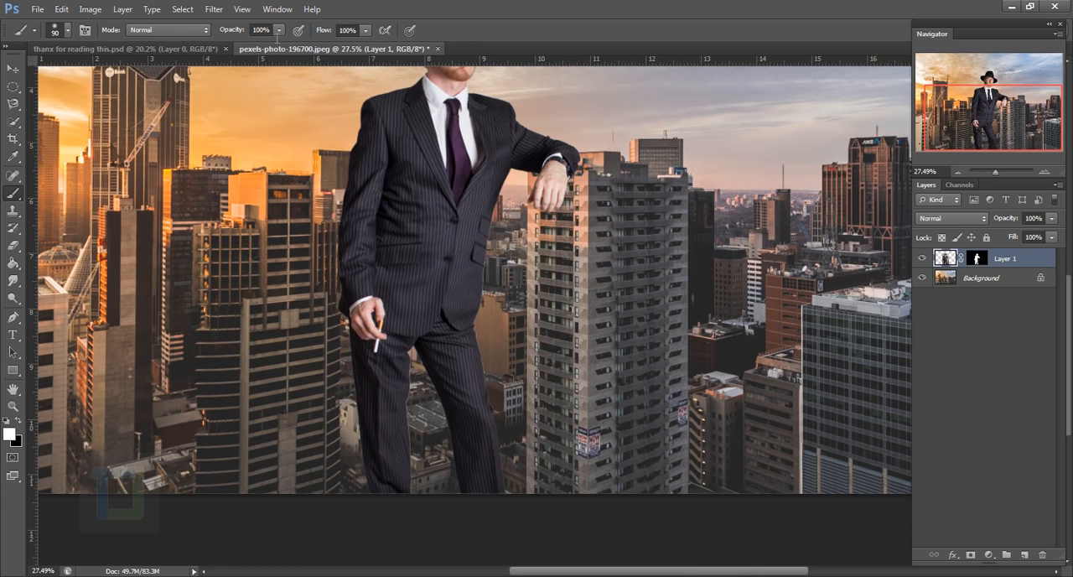
click(279, 31)
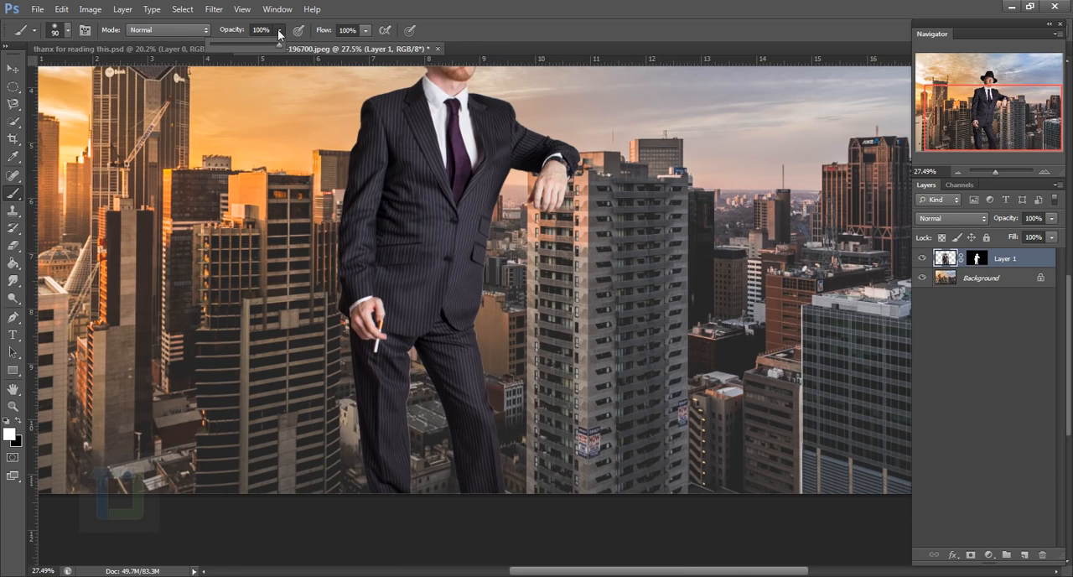
click(231, 43)
click(378, 193)
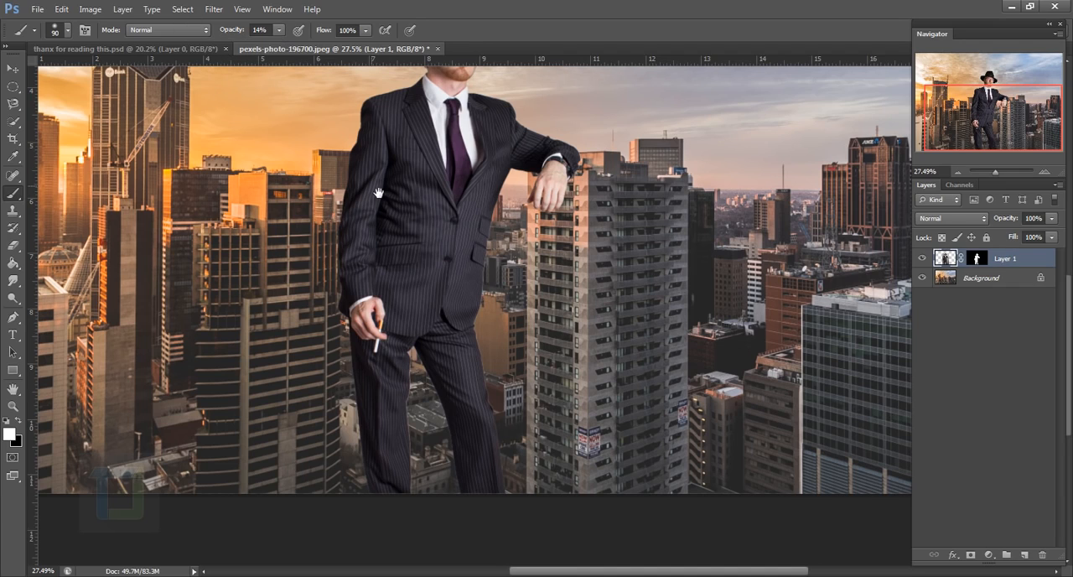
Create a new empty layer directly beneath Layer 1
scroll(449, 343, up, 3)
drag(574, 313, 502, 350)
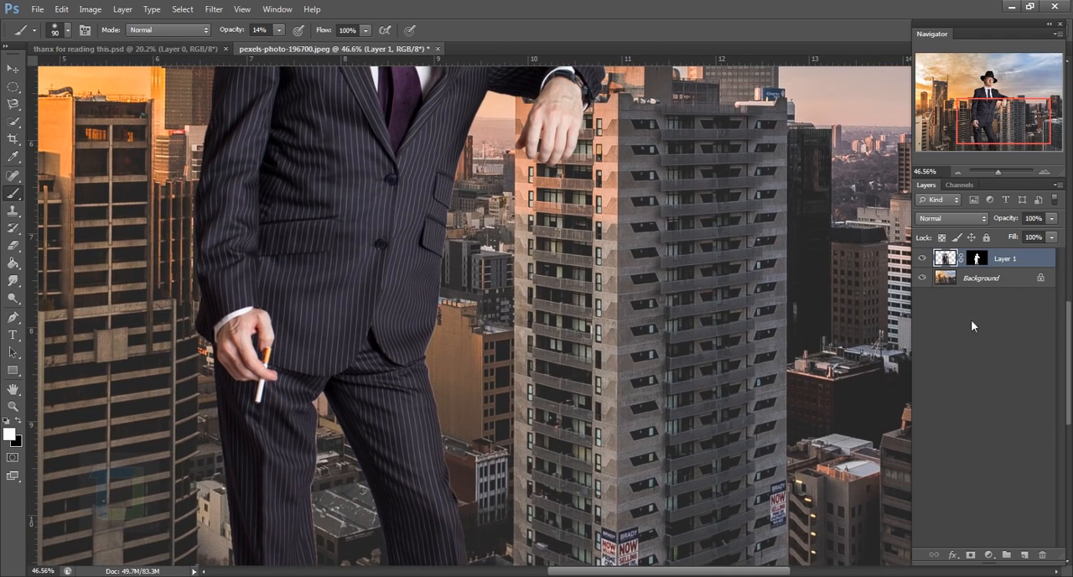
key(ctrl)
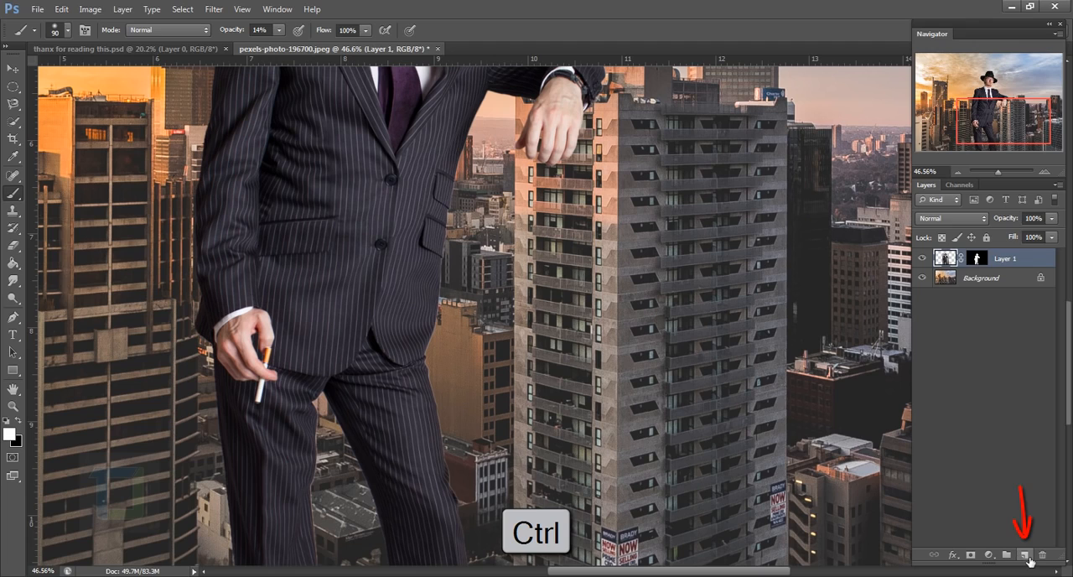
ctrl+click(1026, 557)
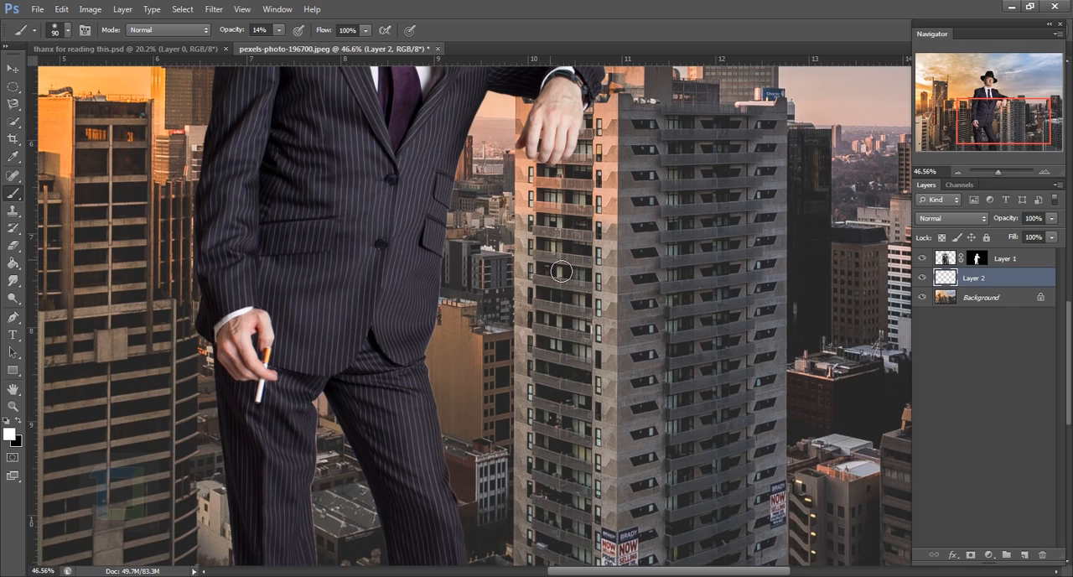
Paint soft black shading over the lit face of the near high-rise with a 300 px brush
key(bracketright)
key(bracketright)
key(bracketright)
key(bracketright)
key(bracketright)
key(bracketright)
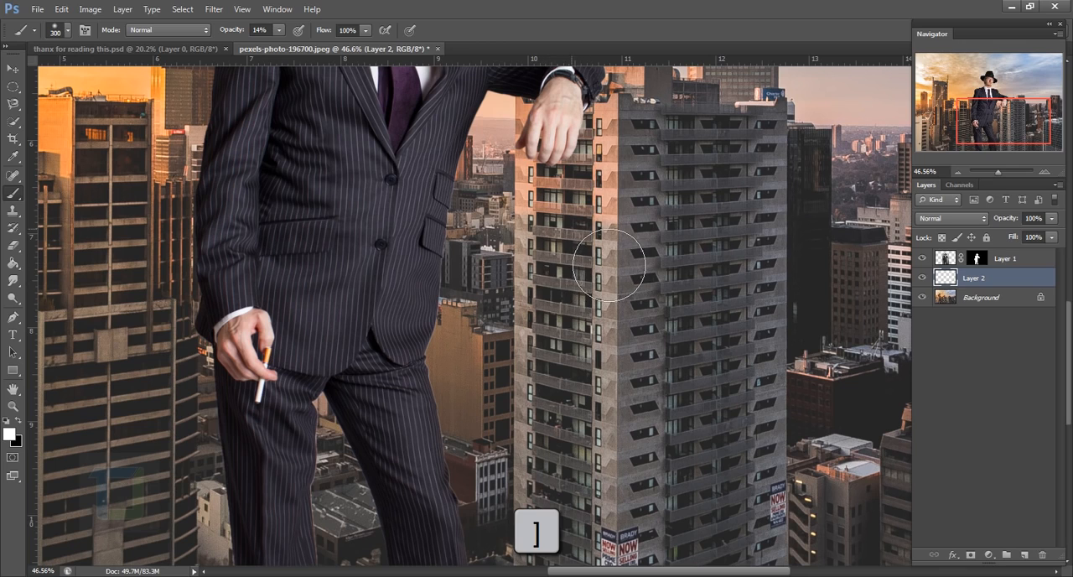
key(bracketleft)
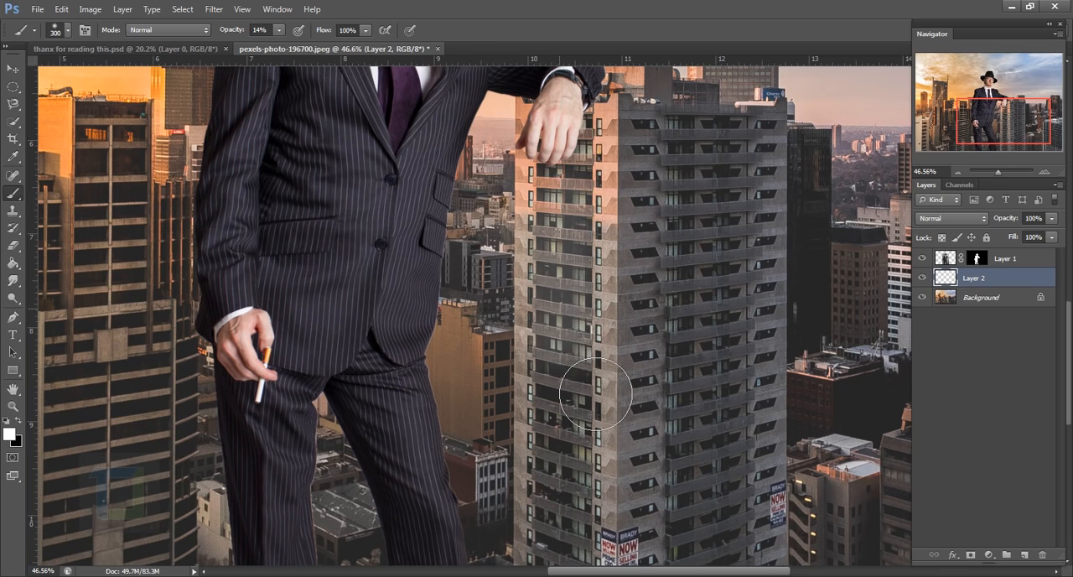
click(17, 421)
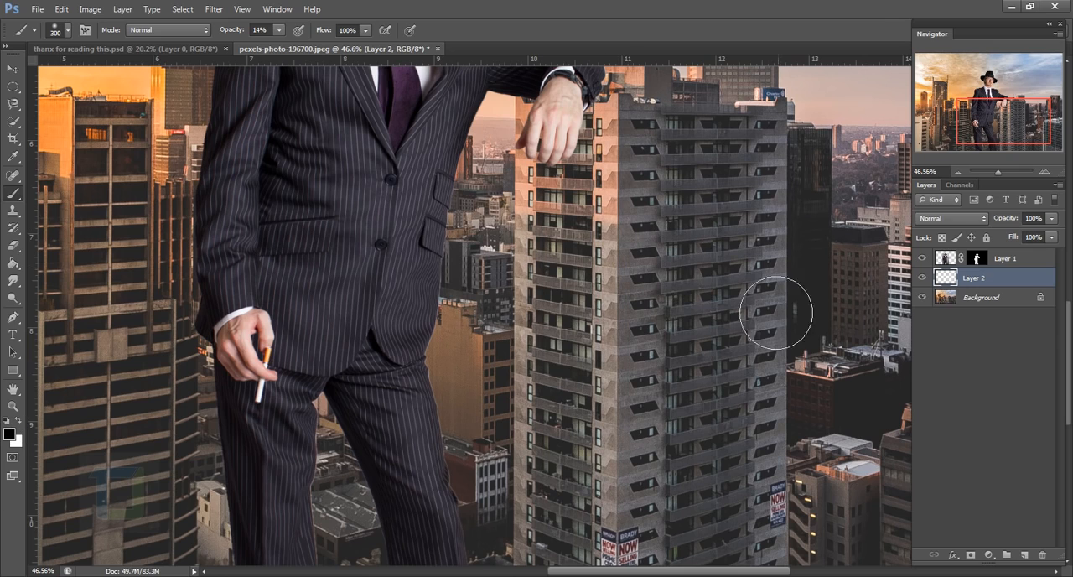
mouse_move(597, 516)
mouse_down()
mouse_move(600, 340)
mouse_move(595, 470)
mouse_up()
drag(595, 419, 589, 511)
mouse_move(570, 377)
mouse_down()
mouse_move(553, 252)
mouse_move(597, 285)
mouse_up()
Deepen the man's shadow down the high-rise's lit face and along its roof edge with the brush reduced to 125 px
key(bracketleft)
key(bracketleft)
key(bracketleft)
key(bracketleft)
key(bracketleft)
mouse_move(555, 218)
mouse_down()
mouse_move(602, 372)
mouse_move(609, 501)
mouse_up()
drag(609, 501, 612, 288)
drag(618, 383, 544, 237)
drag(530, 186, 532, 355)
mouse_move(532, 355)
mouse_down()
mouse_move(522, 171)
mouse_move(612, 373)
mouse_up()
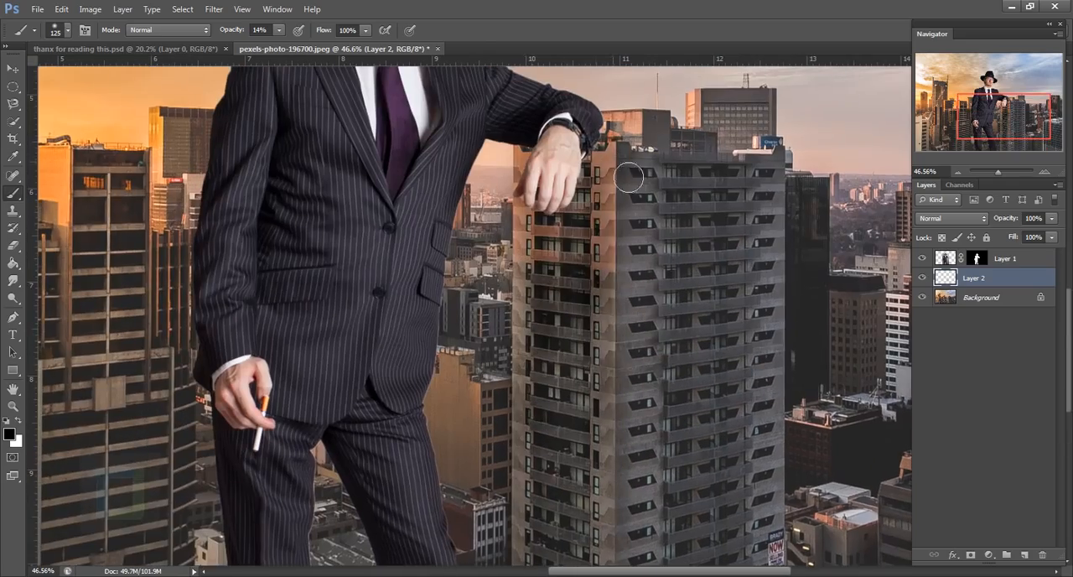
drag(592, 154, 682, 163)
mouse_move(682, 163)
mouse_down()
mouse_move(697, 391)
mouse_move(589, 395)
mouse_up()
Paint contact shadows on the building around the sleeve, hand and fingers with a 50 px brush, undoing the misplaced stroke
key(bracketleft)
key(bracketleft)
key(bracketleft)
key(bracketleft)
key(bracketleft)
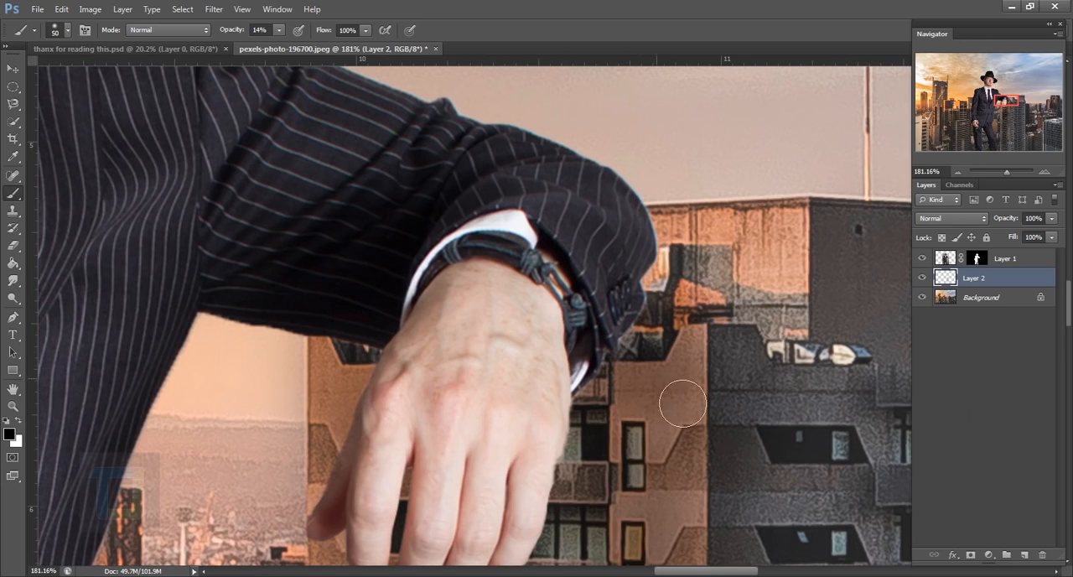
key(bracketleft)
drag(670, 377, 534, 404)
mouse_move(379, 406)
mouse_down()
mouse_move(349, 448)
mouse_move(358, 410)
mouse_move(393, 383)
mouse_move(349, 385)
mouse_move(360, 416)
mouse_up()
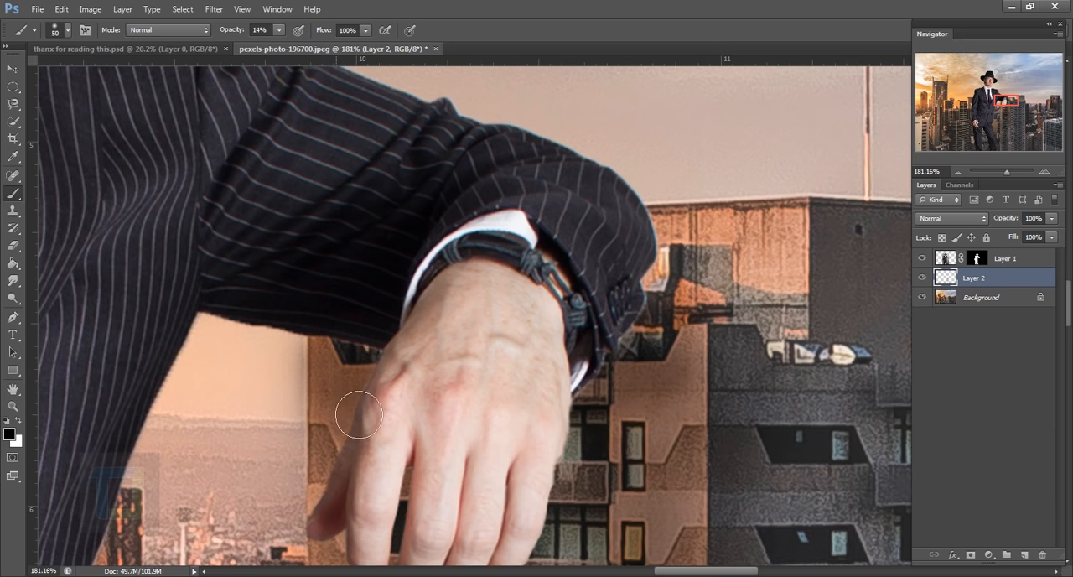
drag(606, 465, 589, 306)
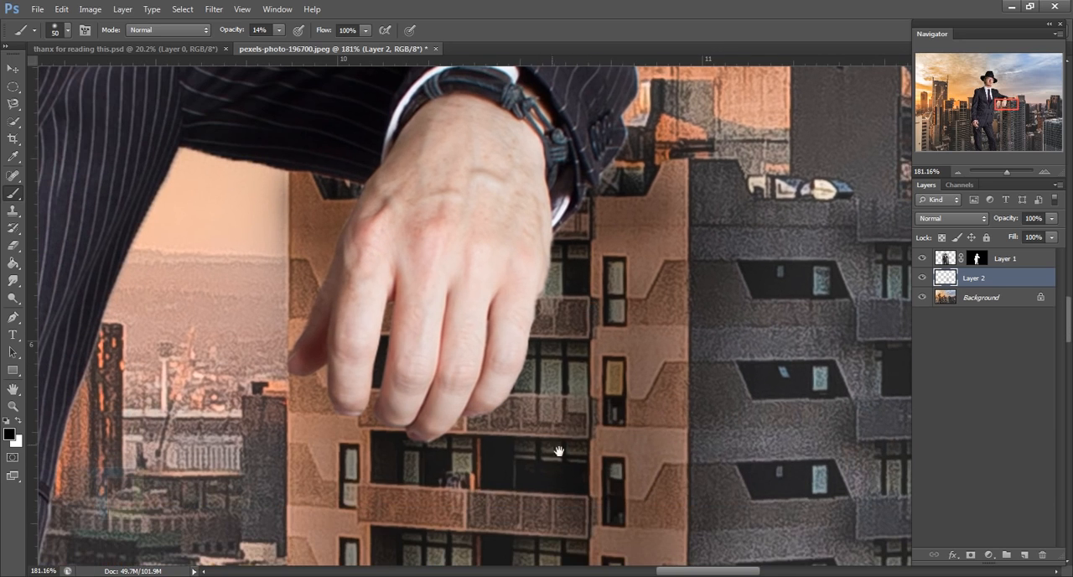
drag(538, 212, 539, 347)
drag(635, 328, 689, 367)
key(ctrl+z)
mouse_move(651, 225)
mouse_down()
mouse_move(721, 283)
mouse_move(686, 255)
mouse_move(680, 266)
mouse_up()
Darken the shadow along the high-rise's front corner below the hand with an 80 px brush
key(bracketright)
key(bracketright)
key(bracketright)
scroll(588, 403, down, 3)
scroll(479, 513, down, 4)
drag(617, 514, 675, 501)
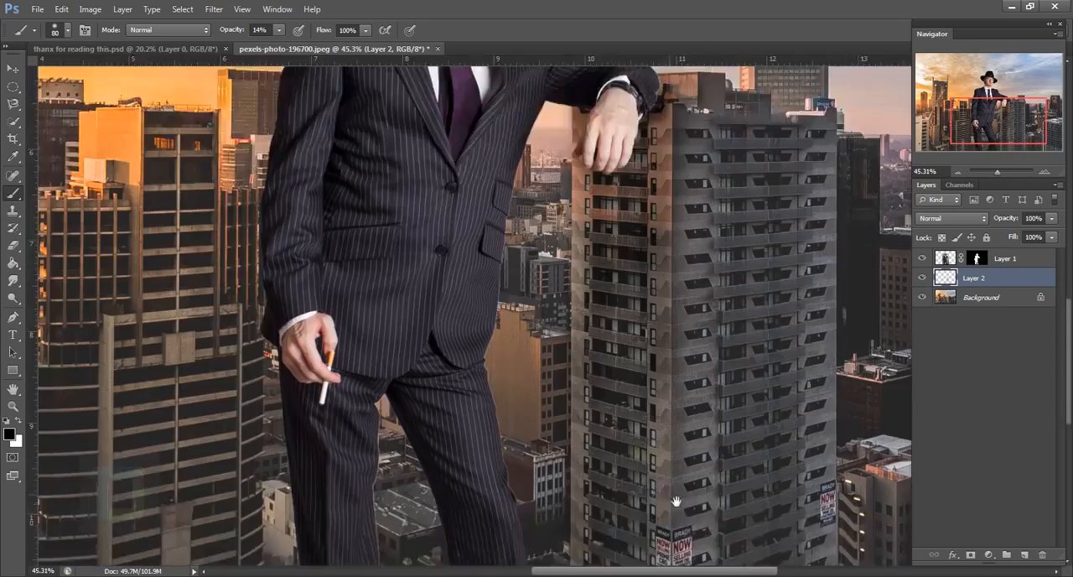
drag(670, 209, 650, 306)
drag(649, 233, 649, 316)
Compare the image with and without the painted shading, and rename its layer "shadows"
scroll(572, 503, down, 5)
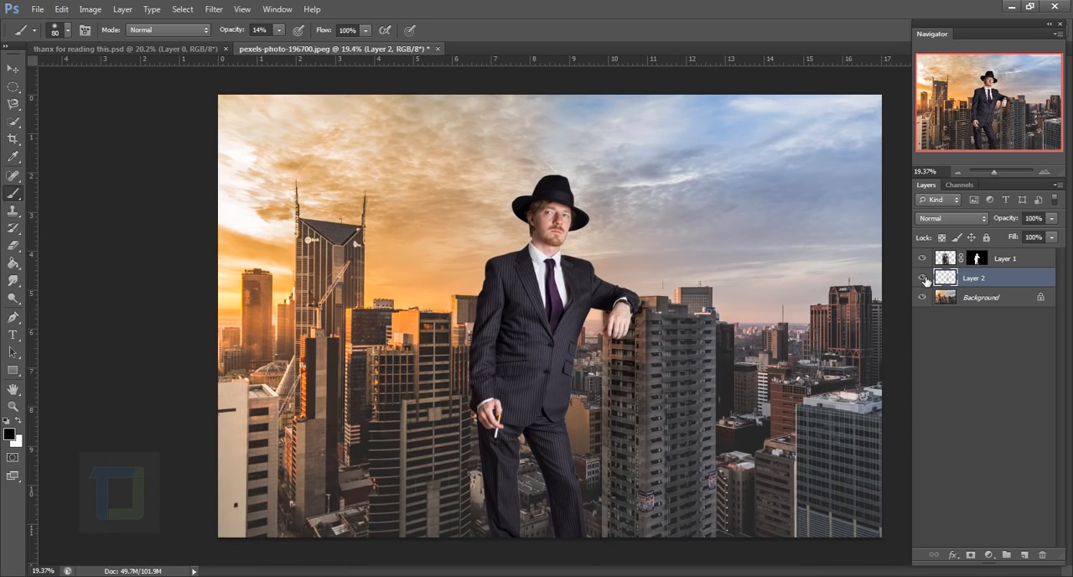
click(925, 279)
click(925, 278)
double_click(978, 285)
key(Return)
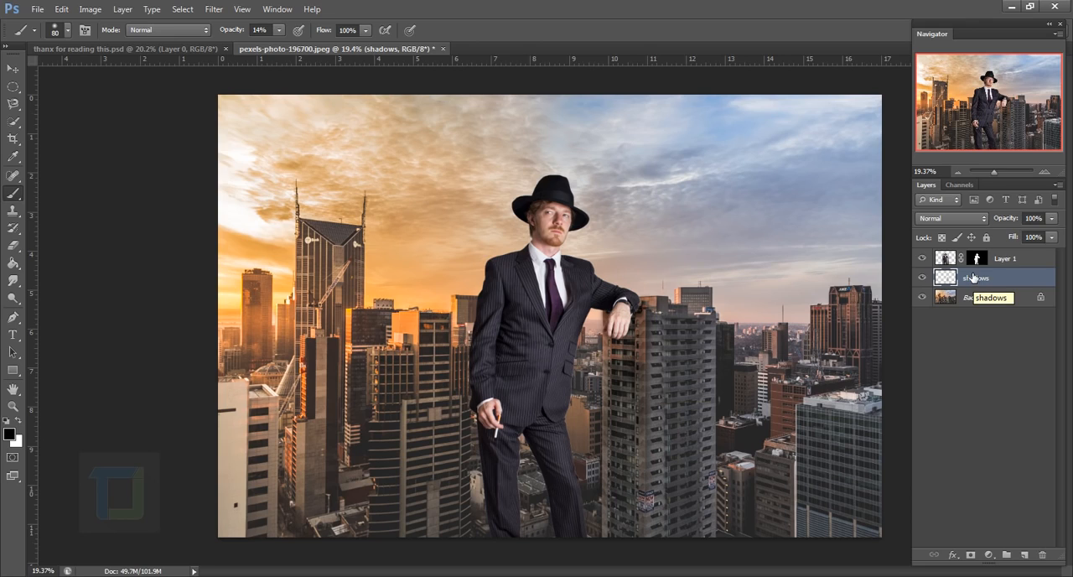
Load Layer 1's mask as a selection and copy that silhouette area of the Background onto a new layer
key(ctrl)
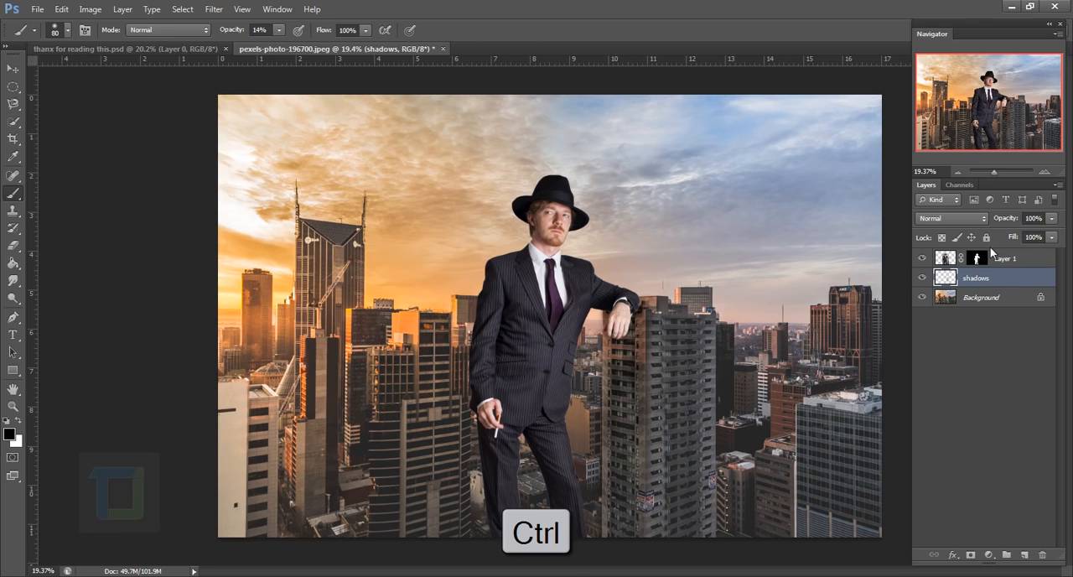
ctrl+click(982, 262)
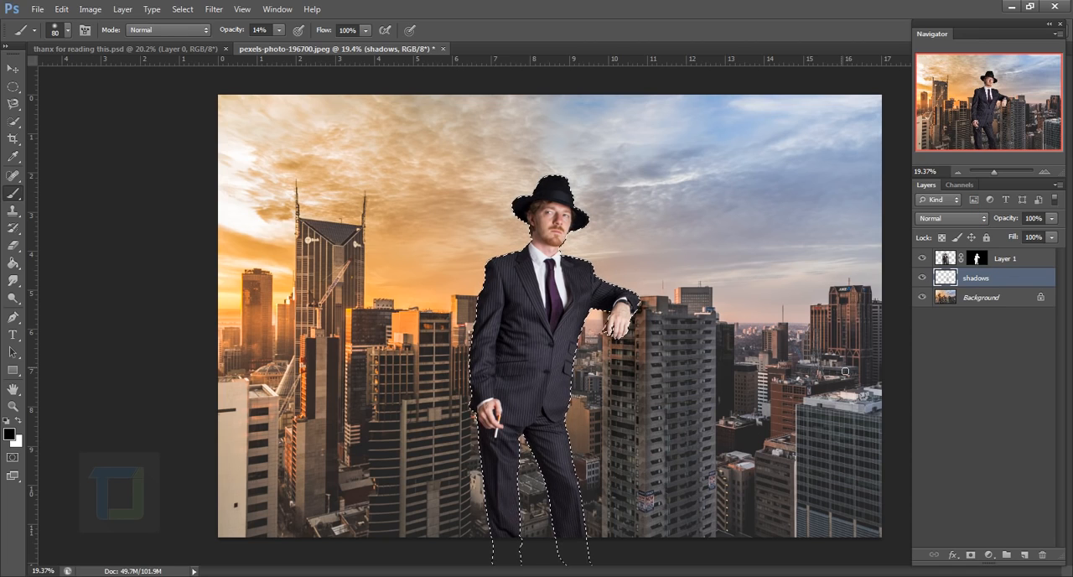
click(991, 306)
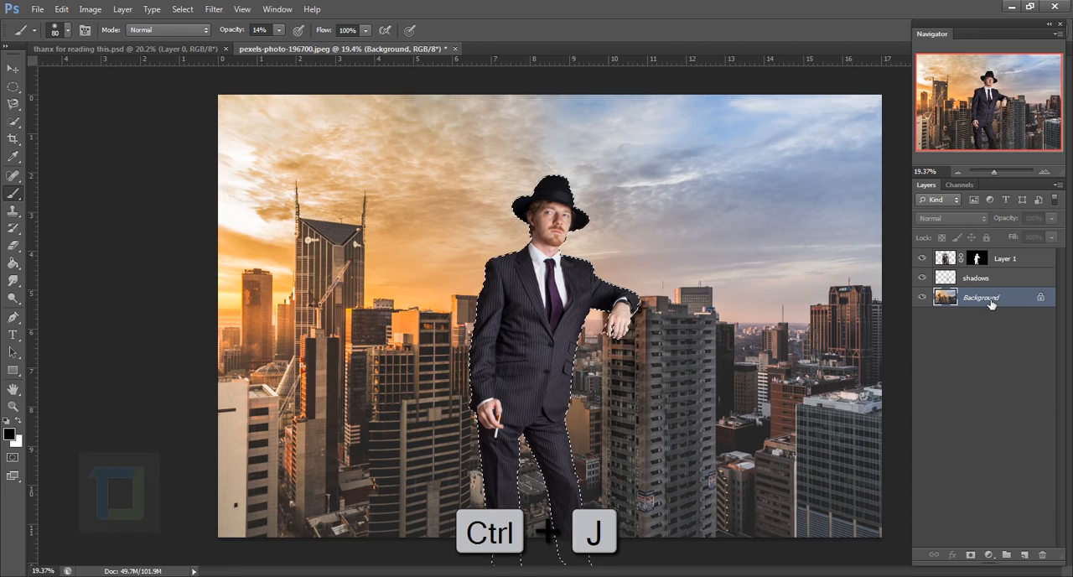
key(ctrl+j)
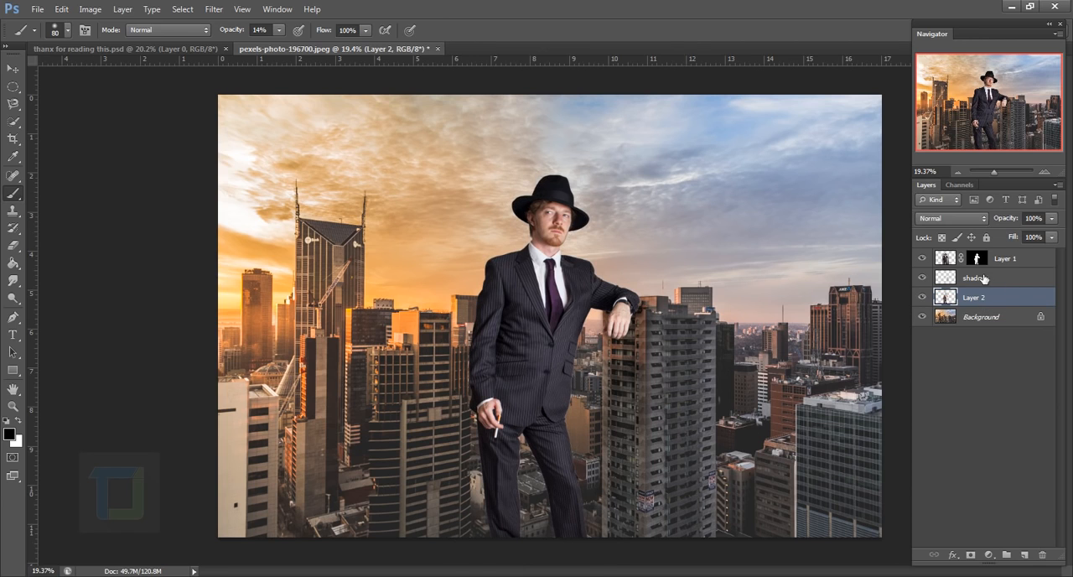
Examine the copied silhouette in isolation and against the Background by toggling layer visibility, and show all layers again
click(922, 316)
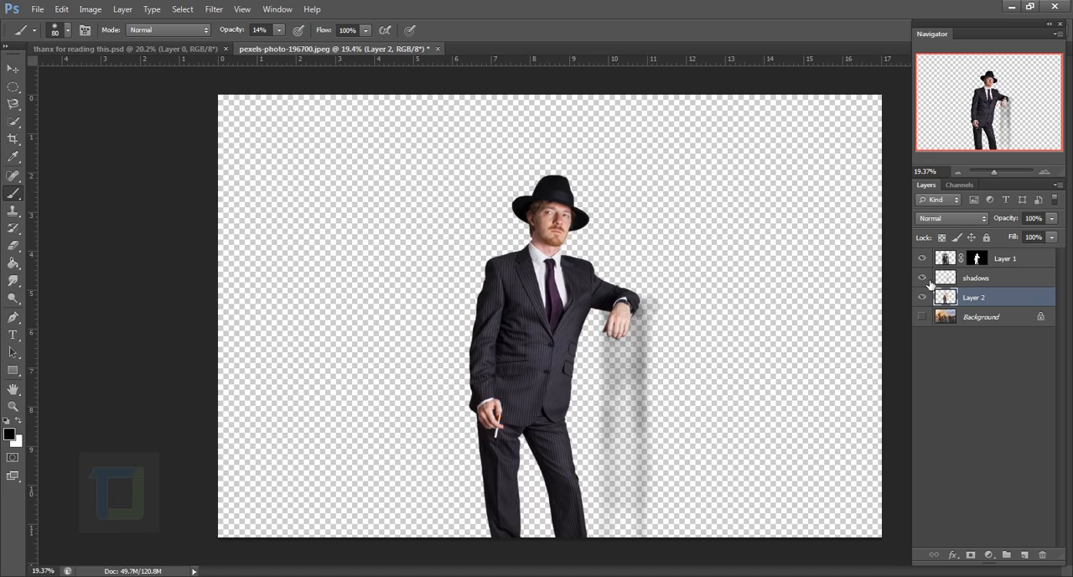
drag(922, 258, 922, 278)
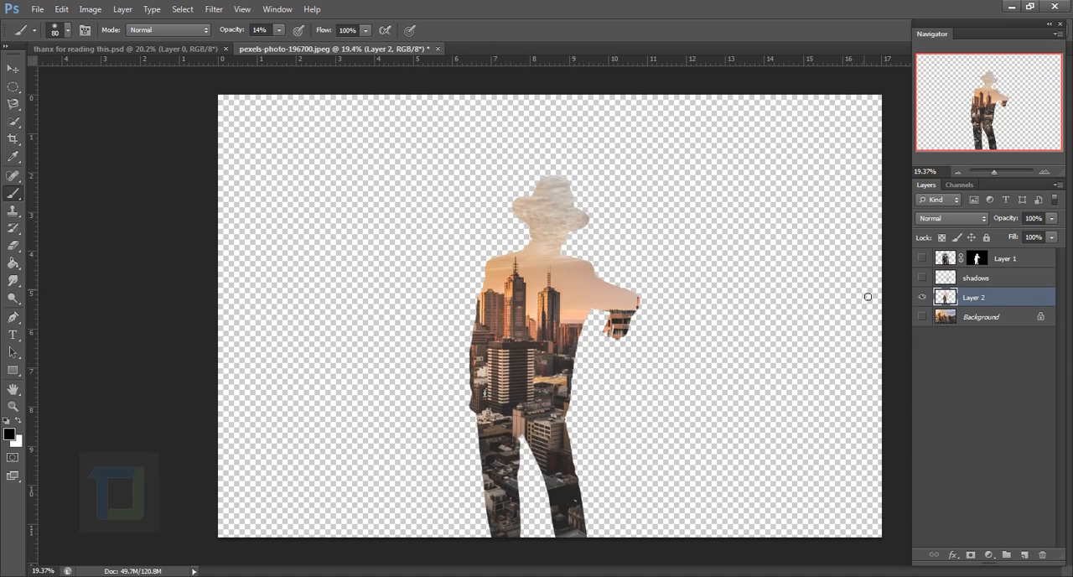
click(924, 317)
click(923, 318)
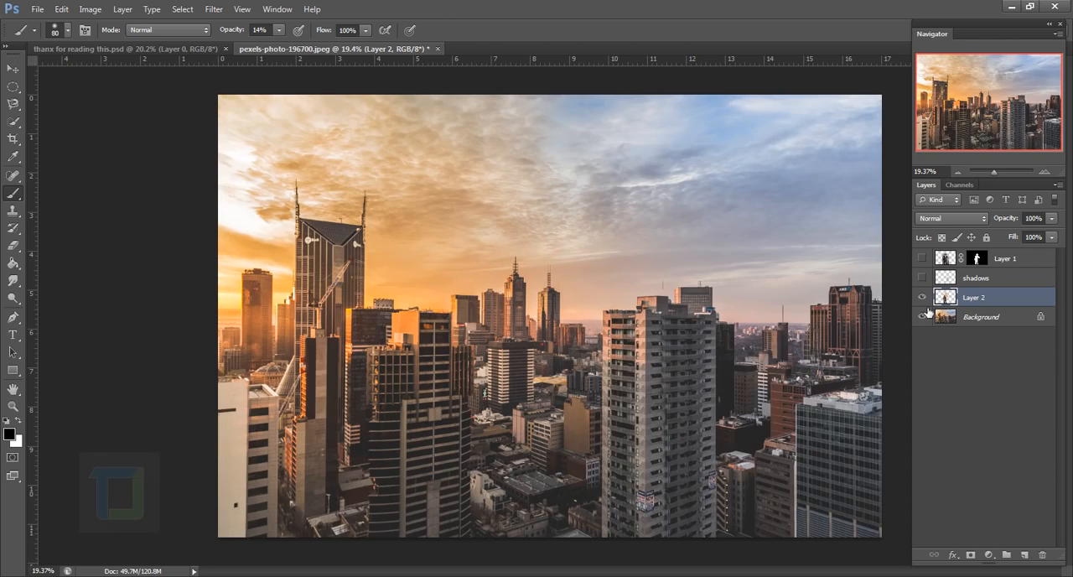
click(923, 317)
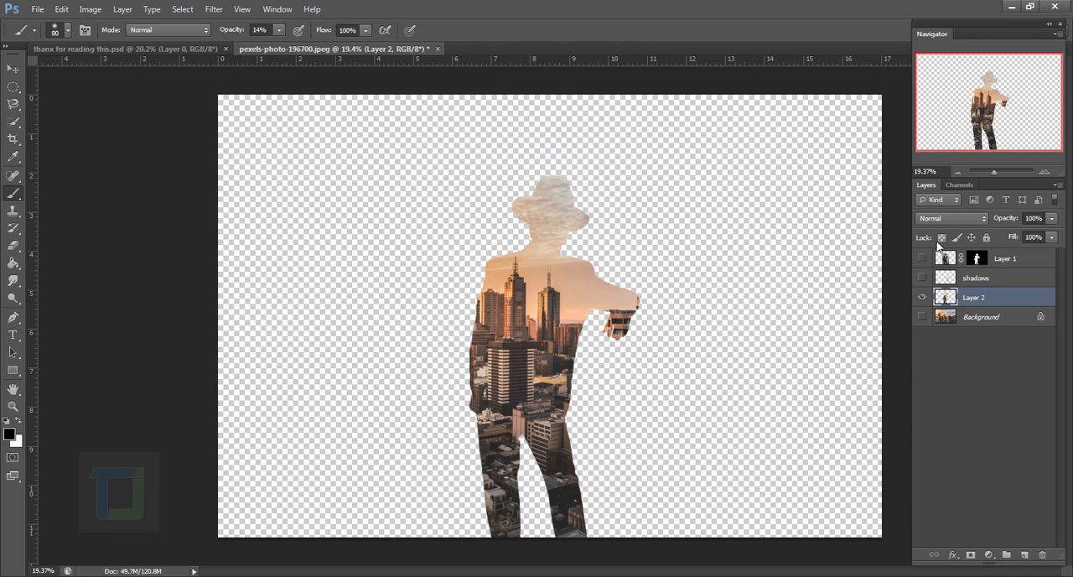
click(924, 319)
drag(925, 279, 926, 254)
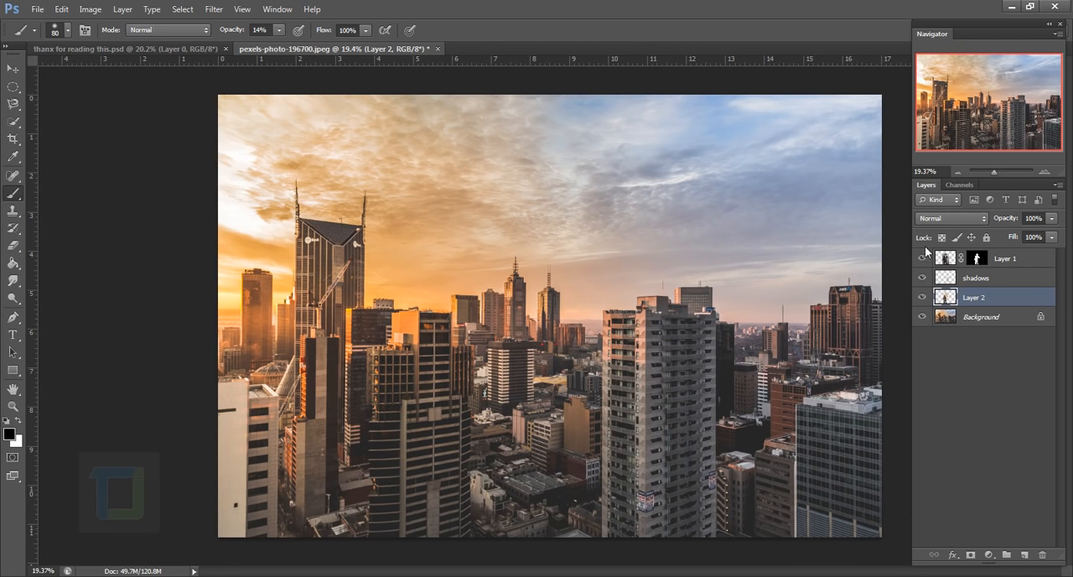
Move the copied silhouette layer above Layer 1 and rename it "cc"
drag(973, 300, 1011, 262)
double_click(981, 262)
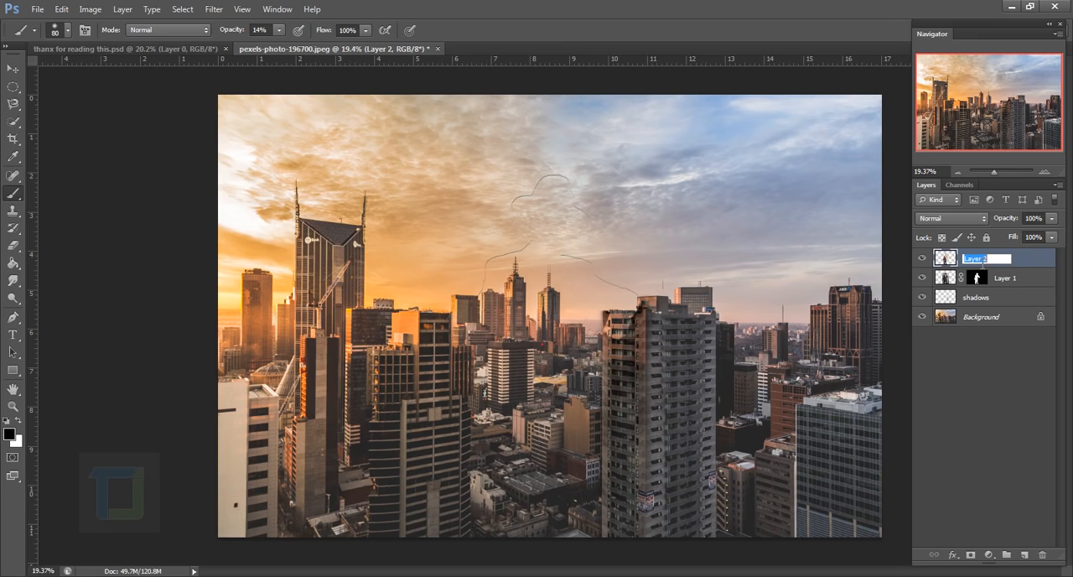
text(cc)
key(Return)
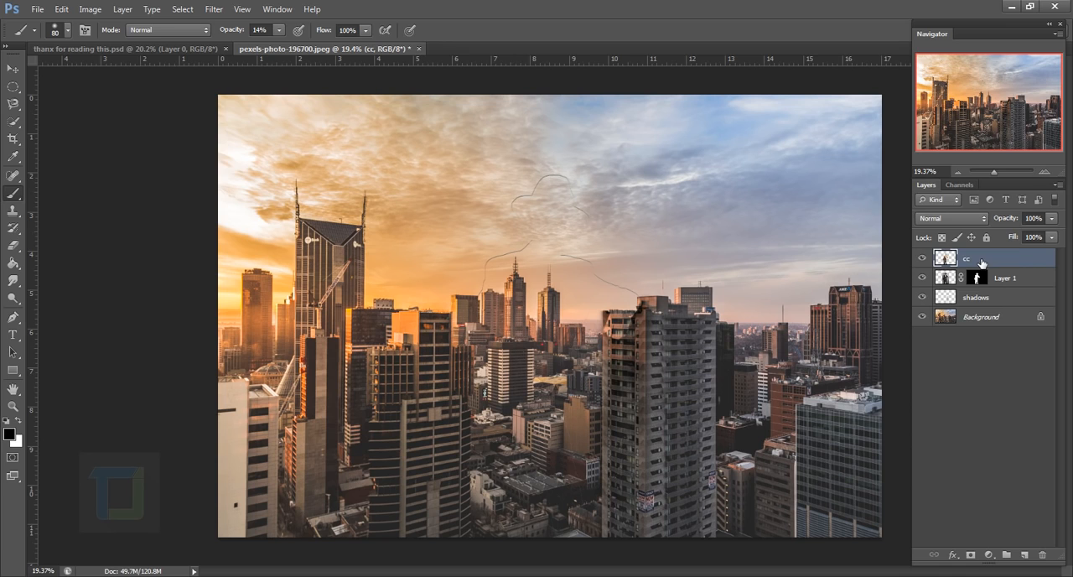
Apply the Average blur filter to the cc layer to fill the man's silhouette with the background's mean colour
click(922, 260)
click(925, 261)
scroll(518, 285, up, 1)
scroll(518, 285, up, 5)
scroll(480, 250, down, 8)
scroll(507, 250, up, 2)
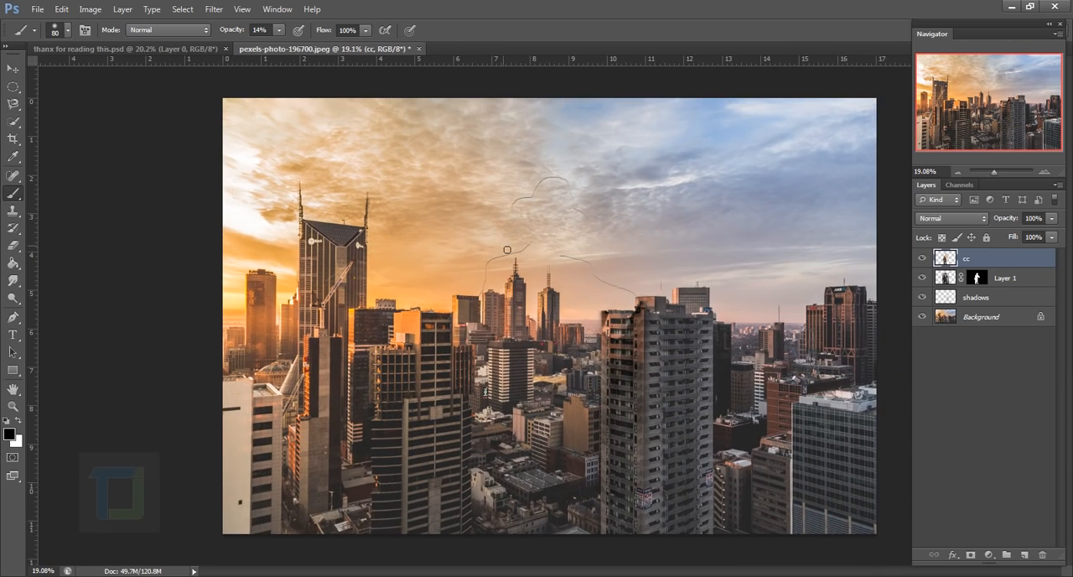
click(213, 9)
mouse_move(238, 148)
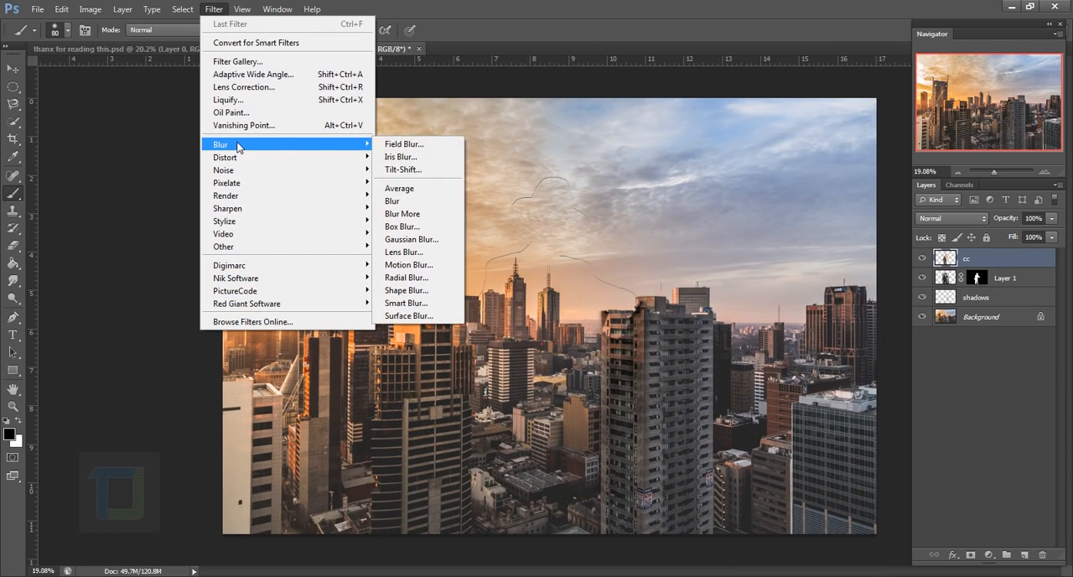
click(406, 189)
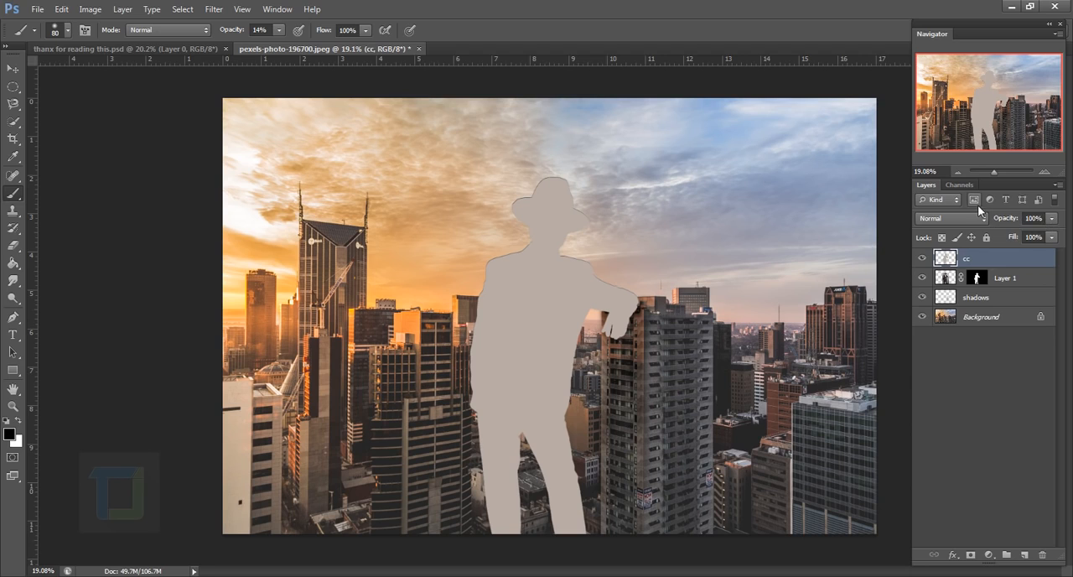
Set the cc layer's blend mode to Color and lower its opacity to 26%
click(952, 221)
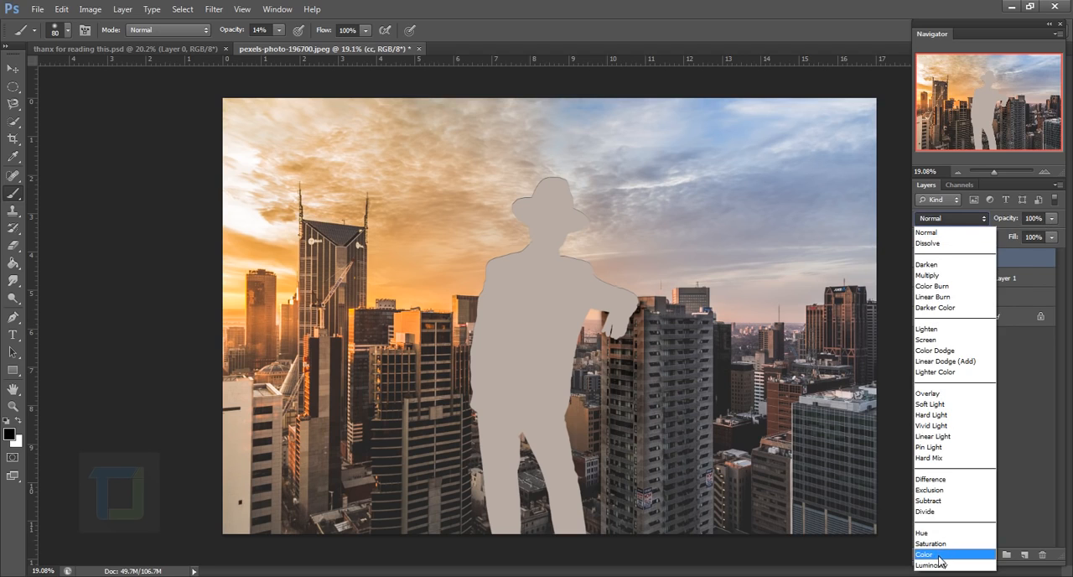
click(937, 548)
click(1051, 217)
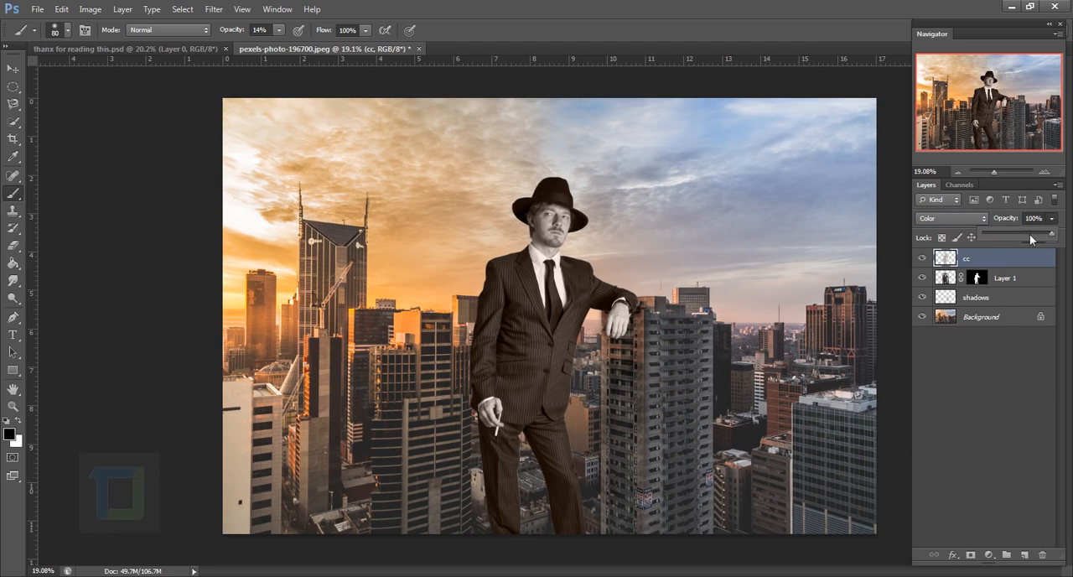
click(996, 232)
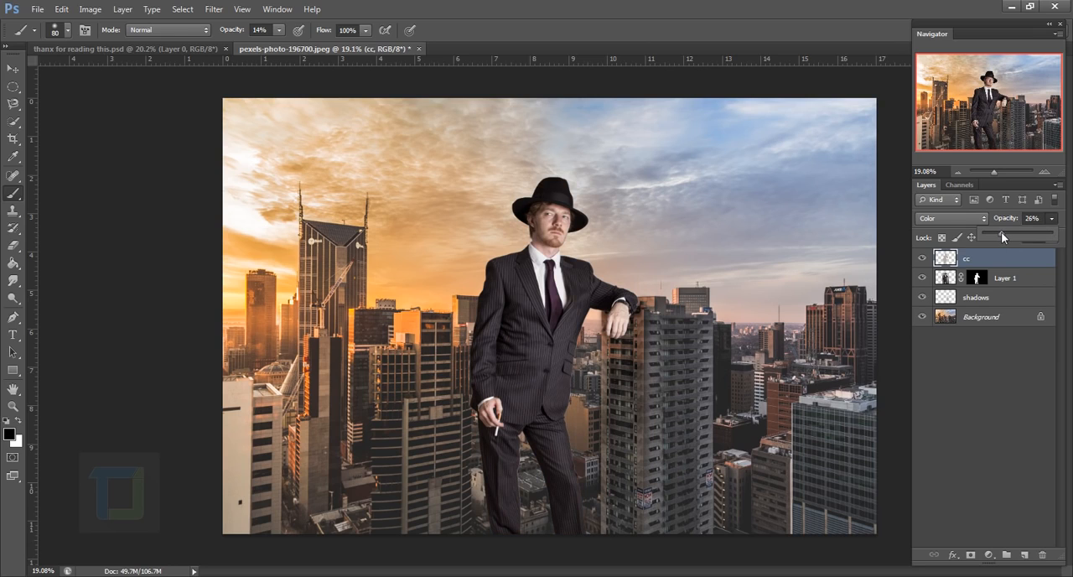
click(997, 260)
Compare the man's face with and without the cc layer and set that layer's opacity to 30%
scroll(552, 262, up, 4)
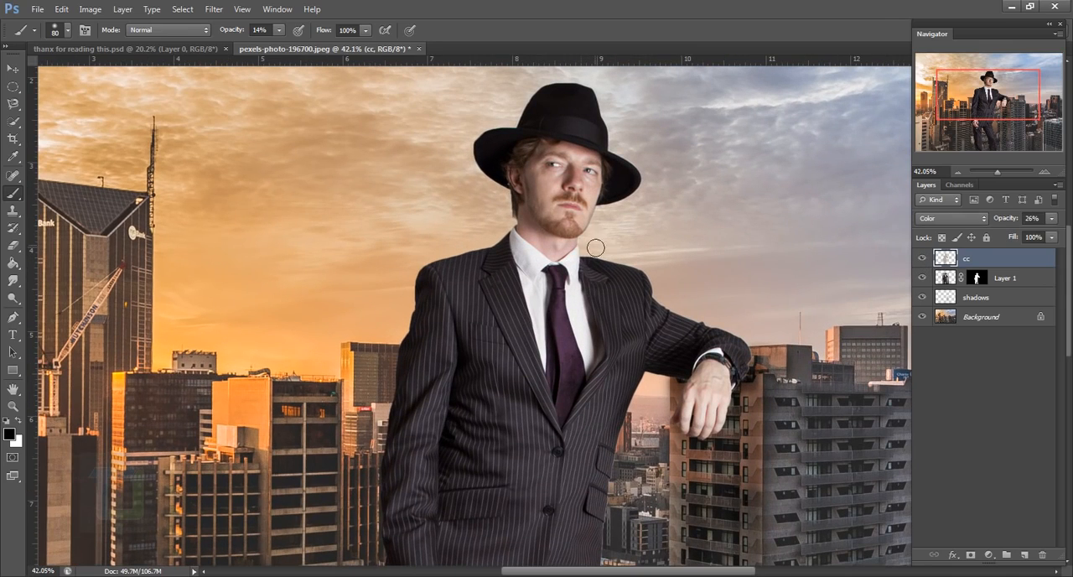
scroll(595, 247, up, 7)
drag(637, 287, 584, 363)
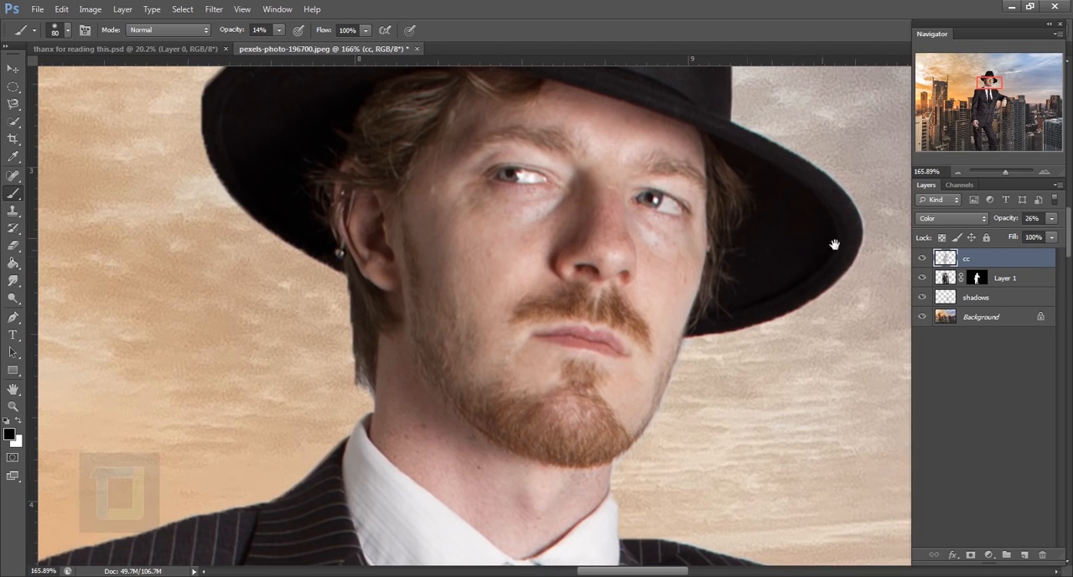
click(923, 259)
click(922, 259)
drag(1000, 219, 1005, 222)
click(1041, 222)
text(30)
key(Return)
key(ctrl+0)
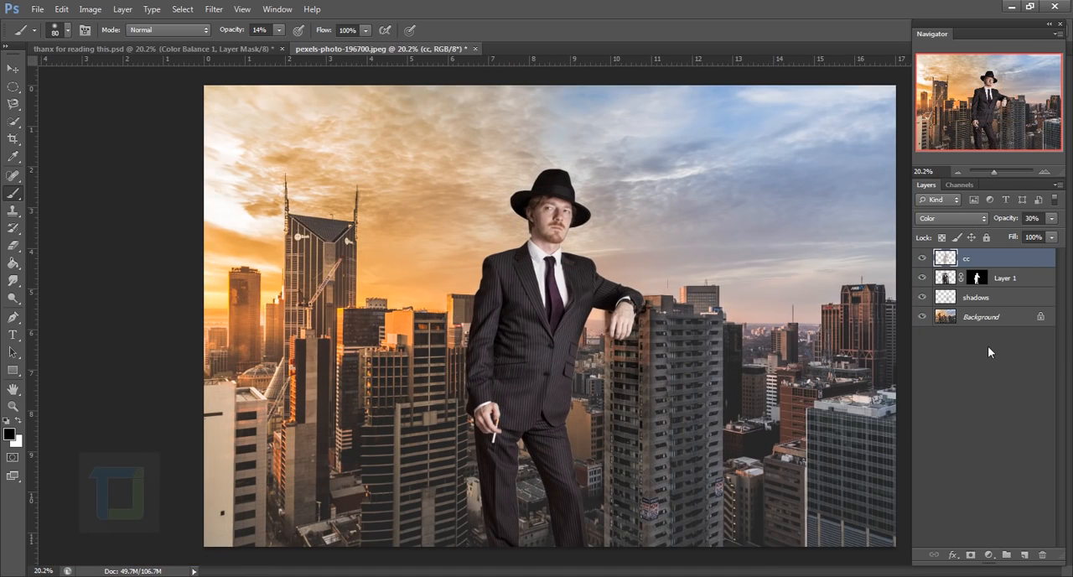
Clip the cc layer to Layer 1 and add a Color Balance adjustment above it, clipped to the same layer
right_click(994, 258)
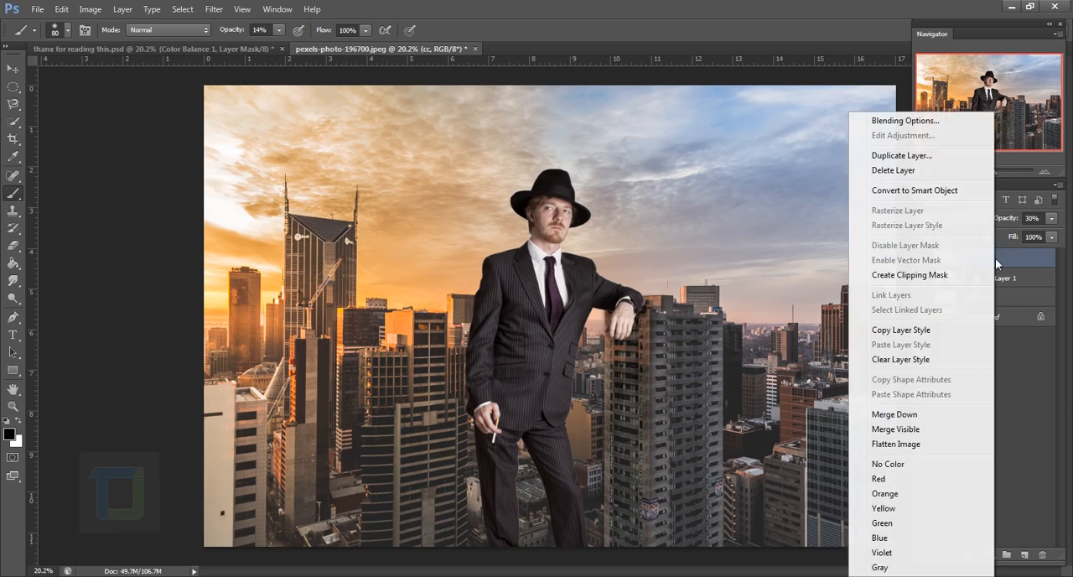
click(922, 281)
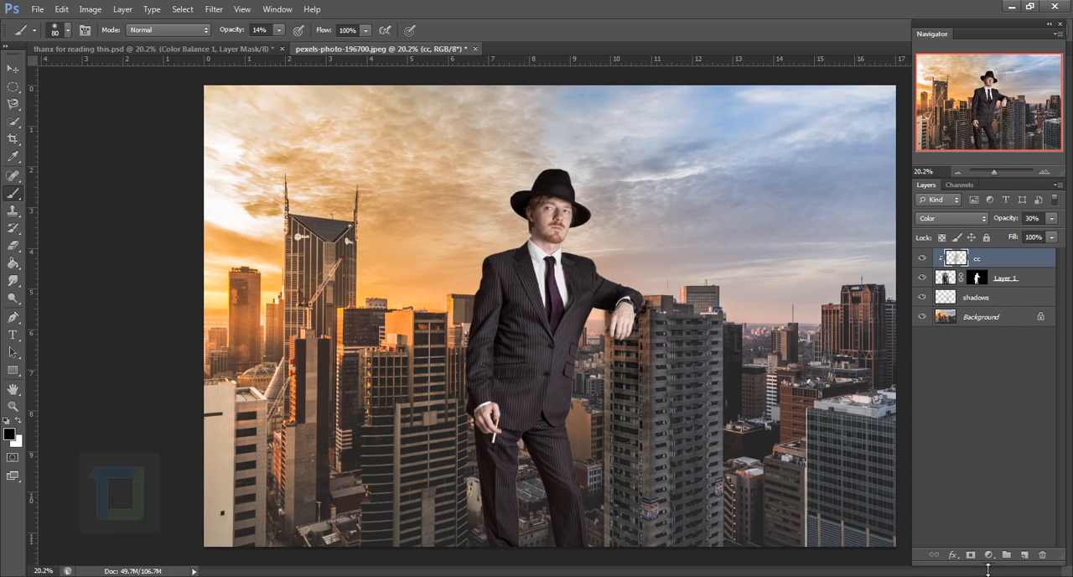
click(988, 554)
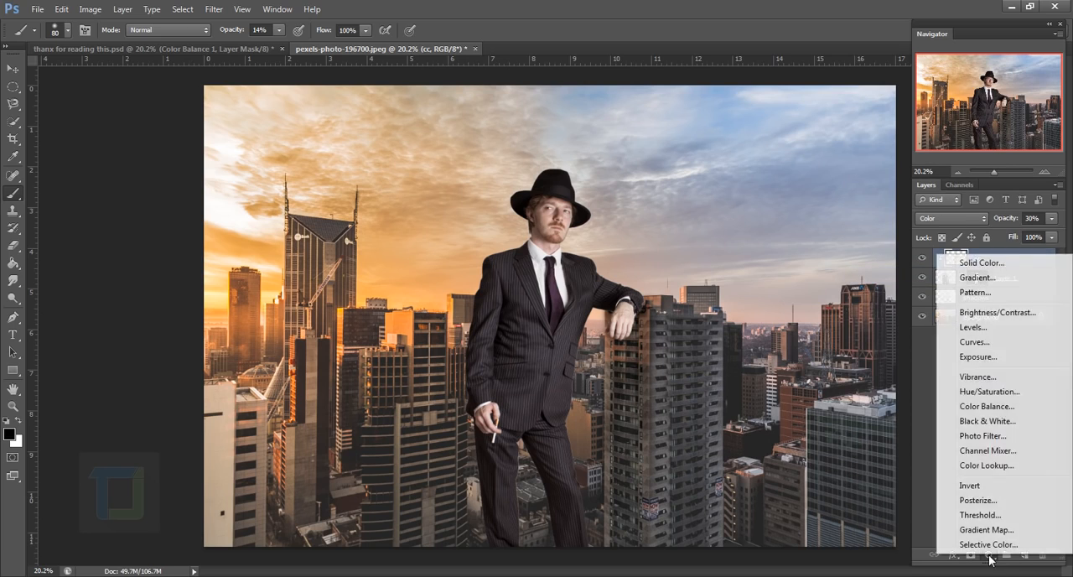
click(988, 406)
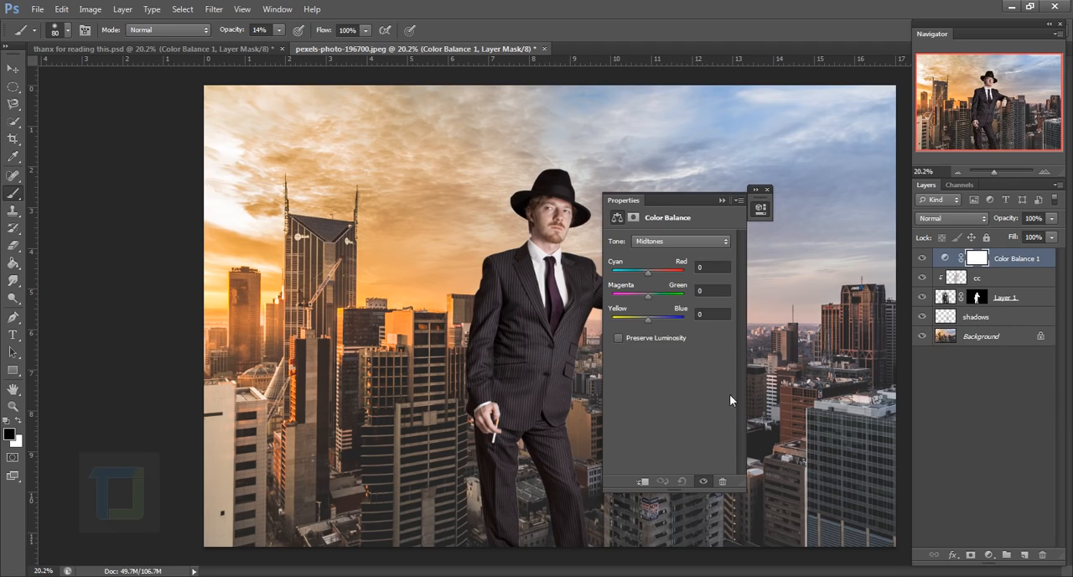
click(642, 482)
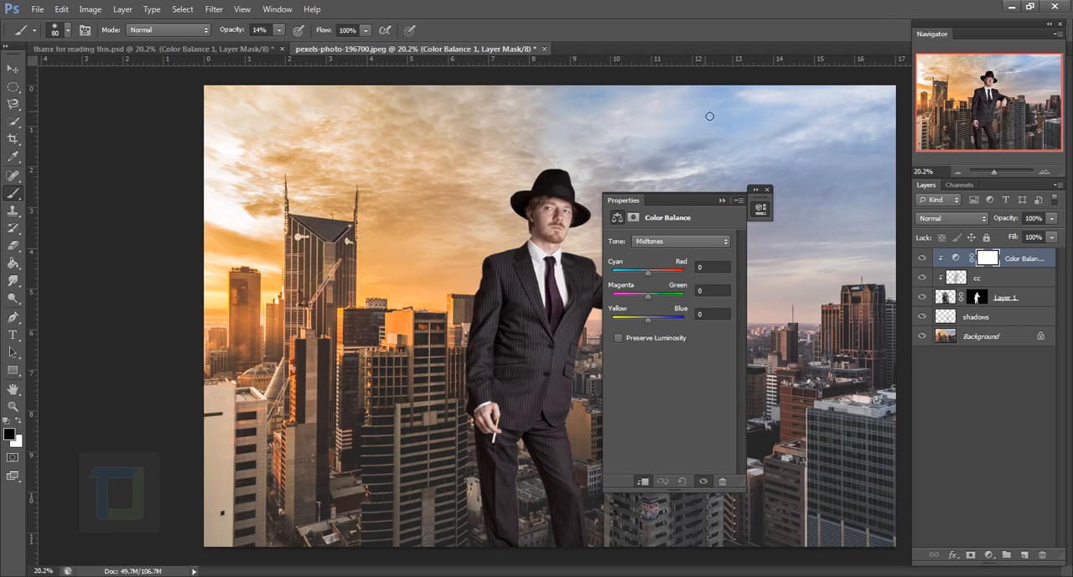
drag(675, 197, 756, 183)
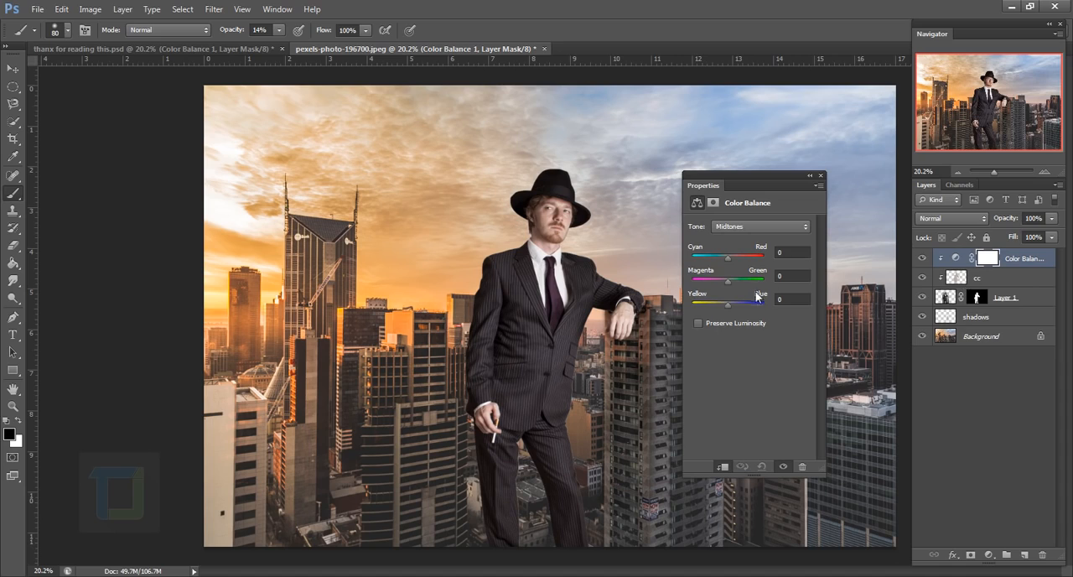
Shift the Color Balance midtones to -20 on Yellow/Blue and +7 on Cyan/Red to warm the man
drag(731, 307, 660, 313)
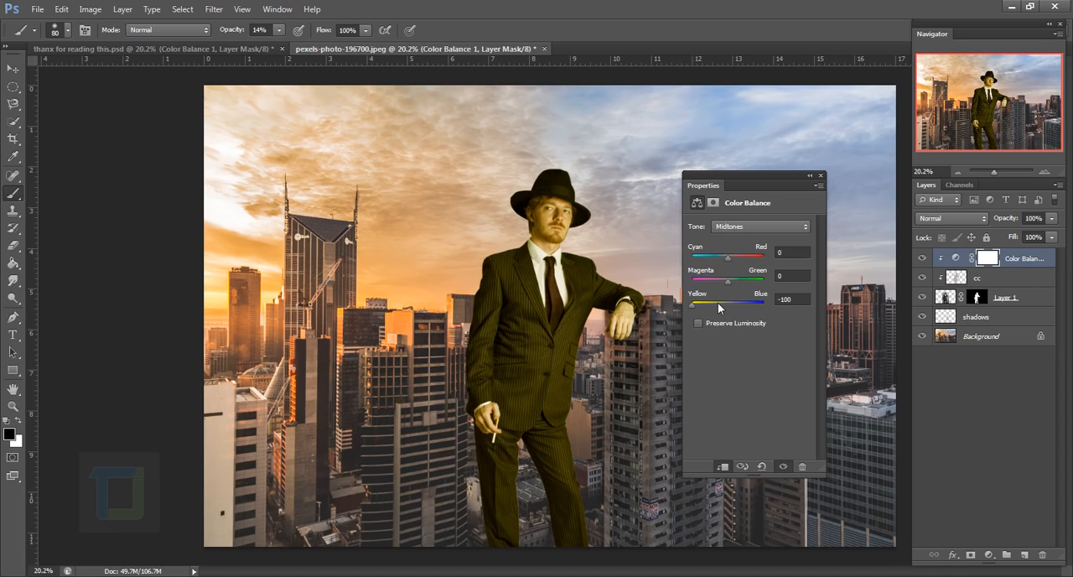
mouse_move(718, 308)
mouse_down()
mouse_move(709, 309)
mouse_move(718, 305)
mouse_up()
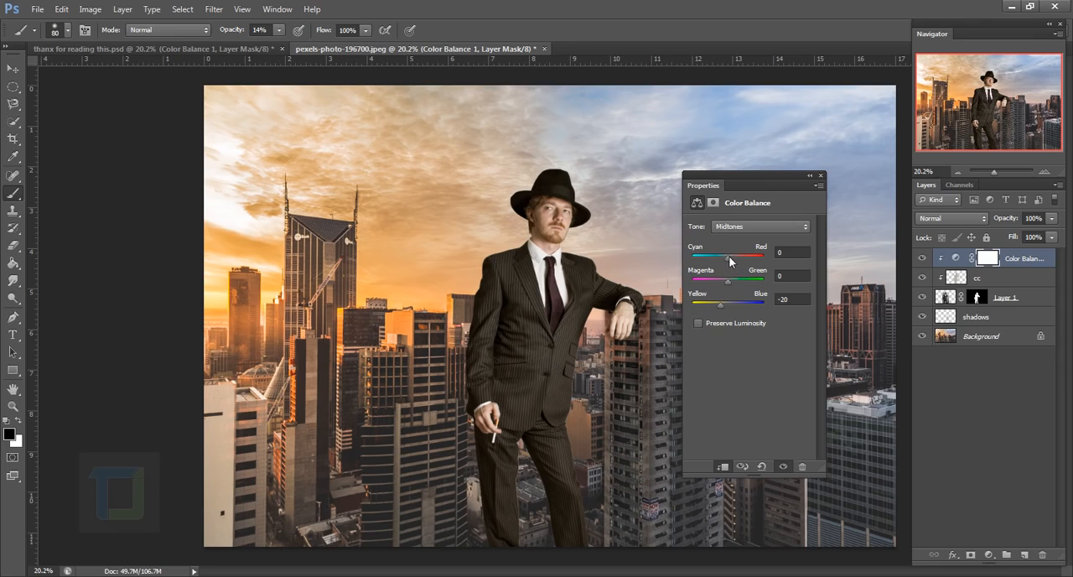
drag(729, 260, 730, 258)
Set the Color Balance highlights to +2 on Cyan/Red and -7 on Yellow/Blue, and close the adjustment settings
click(737, 231)
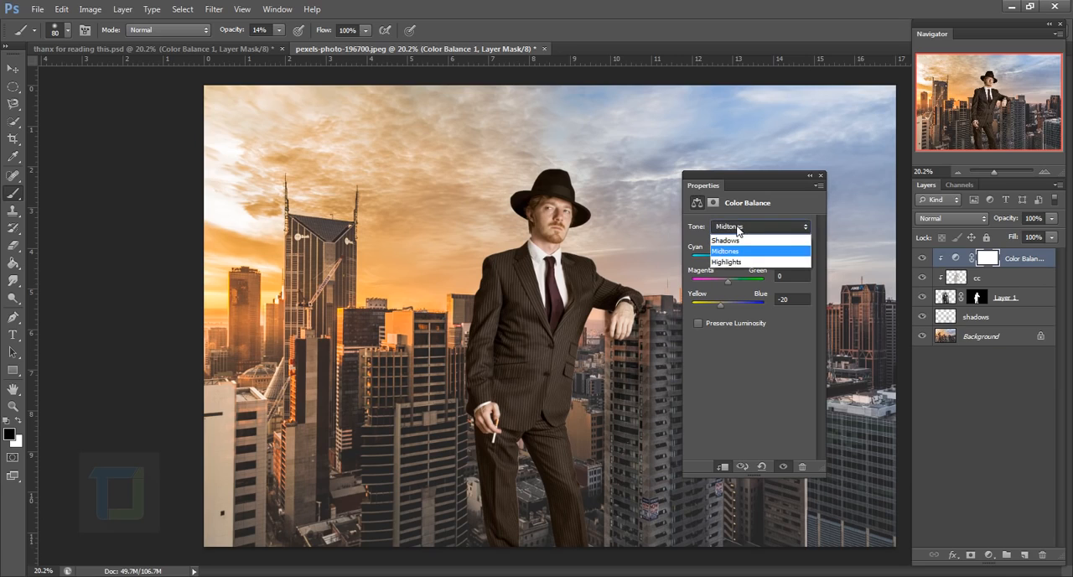
click(726, 263)
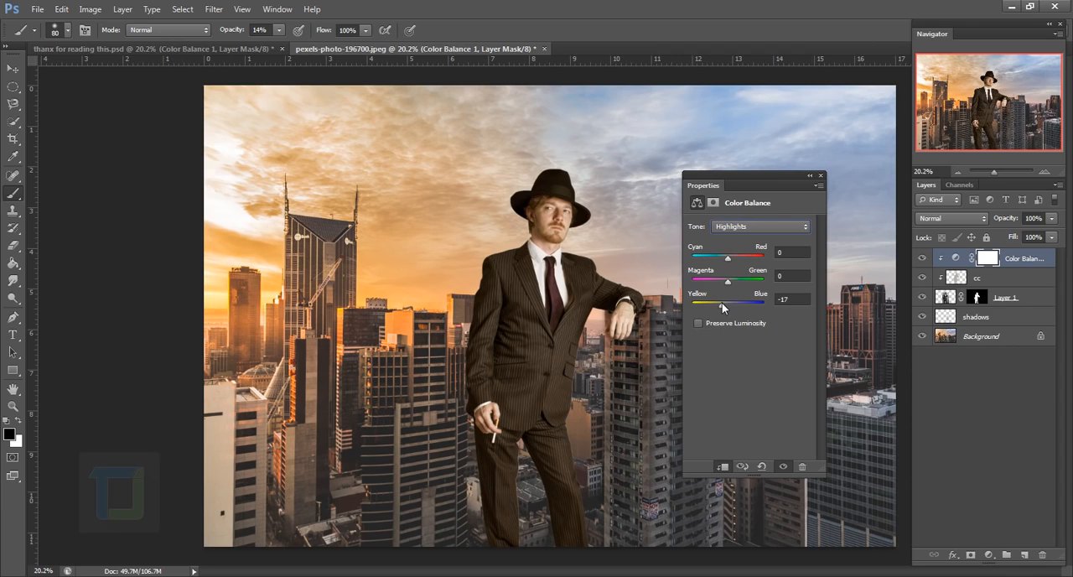
click(730, 253)
drag(789, 300, 752, 302)
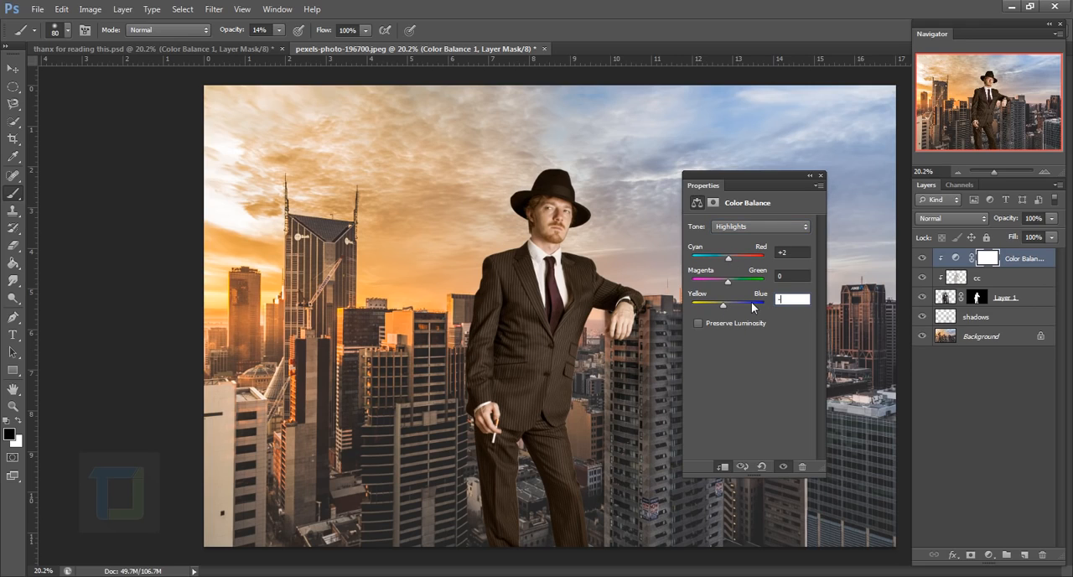
text(-7)
click(820, 176)
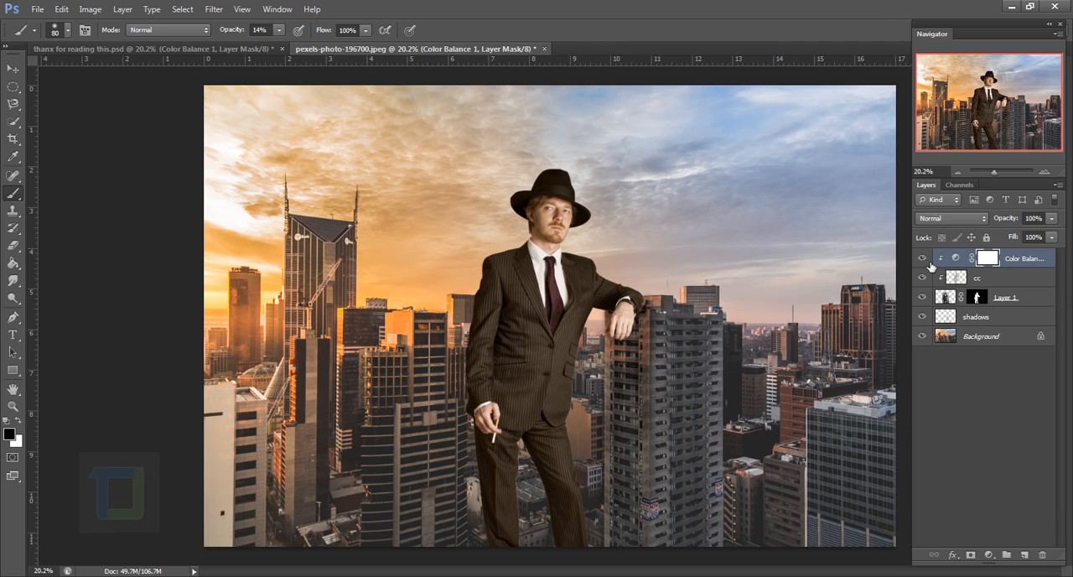
Reopen the Color Balance adjustment and review its Midtones settings
double_click(955, 258)
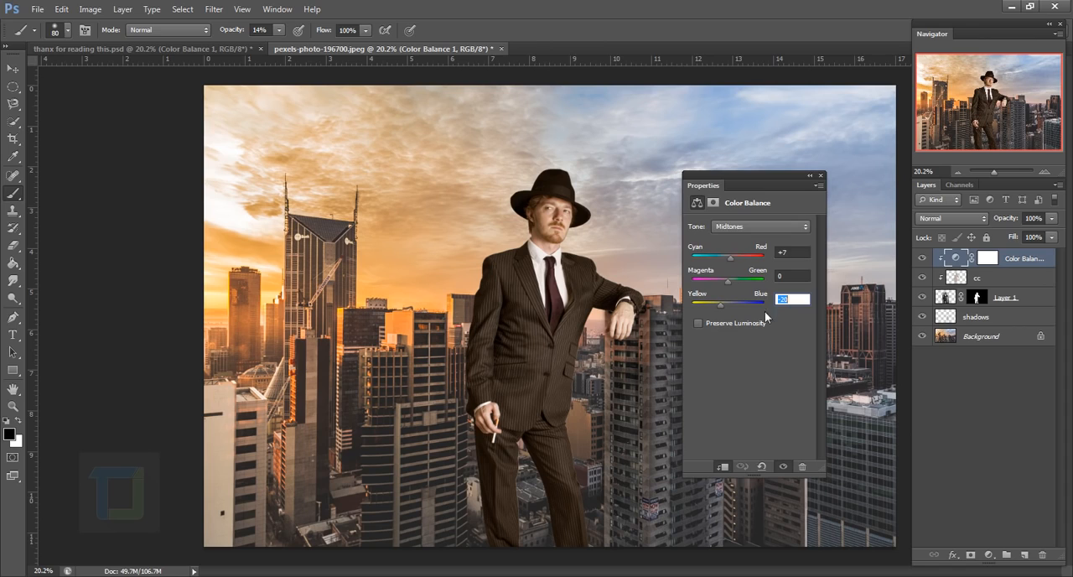
click(754, 227)
click(750, 249)
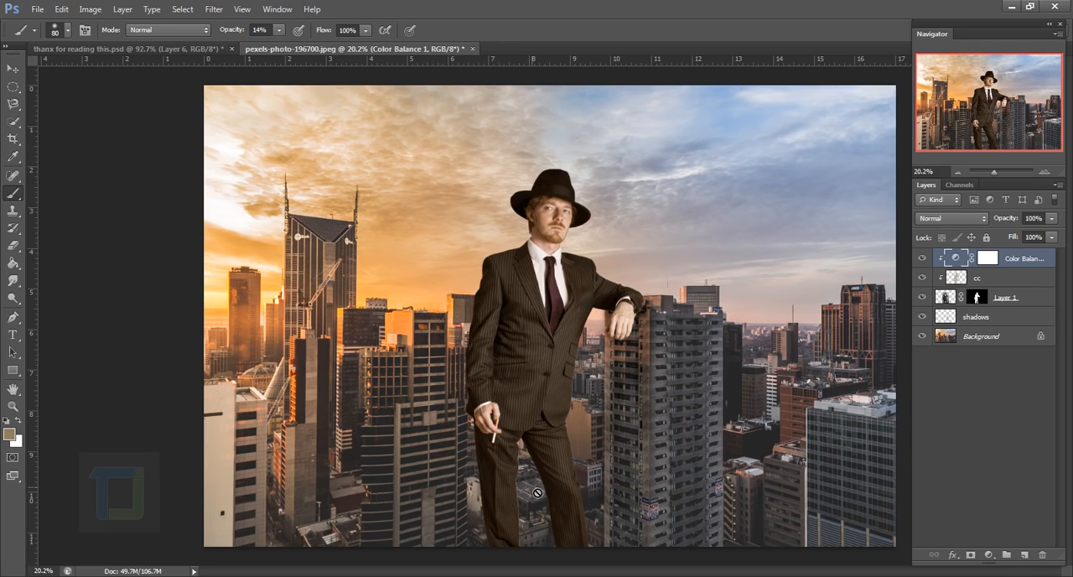
Add a new layer above Color Balance, clip it to Layer 1 and rename it "model shadows"
click(1024, 555)
right_click(995, 254)
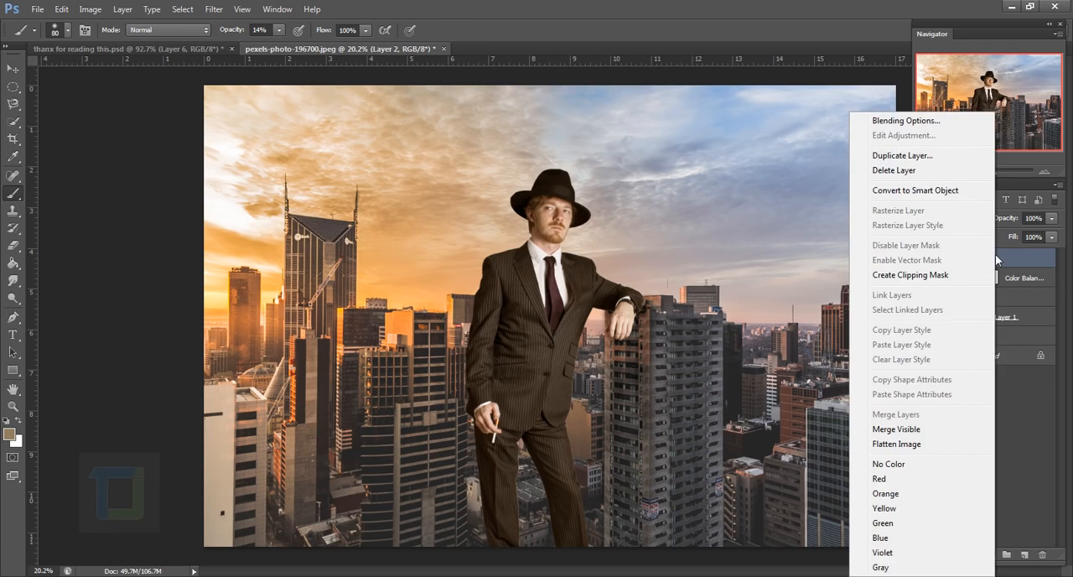
click(932, 277)
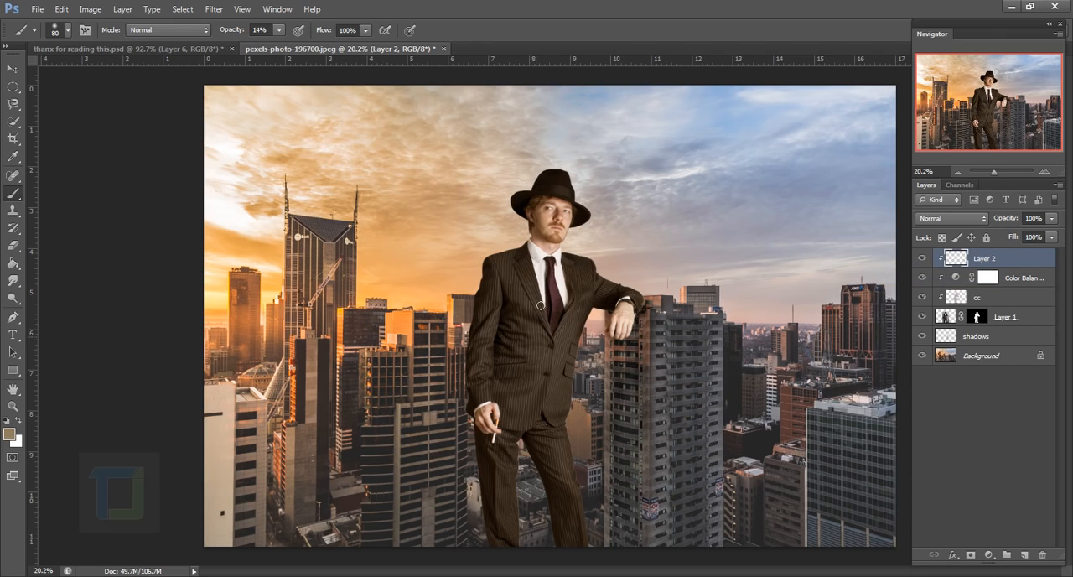
double_click(989, 259)
text(model shadows)
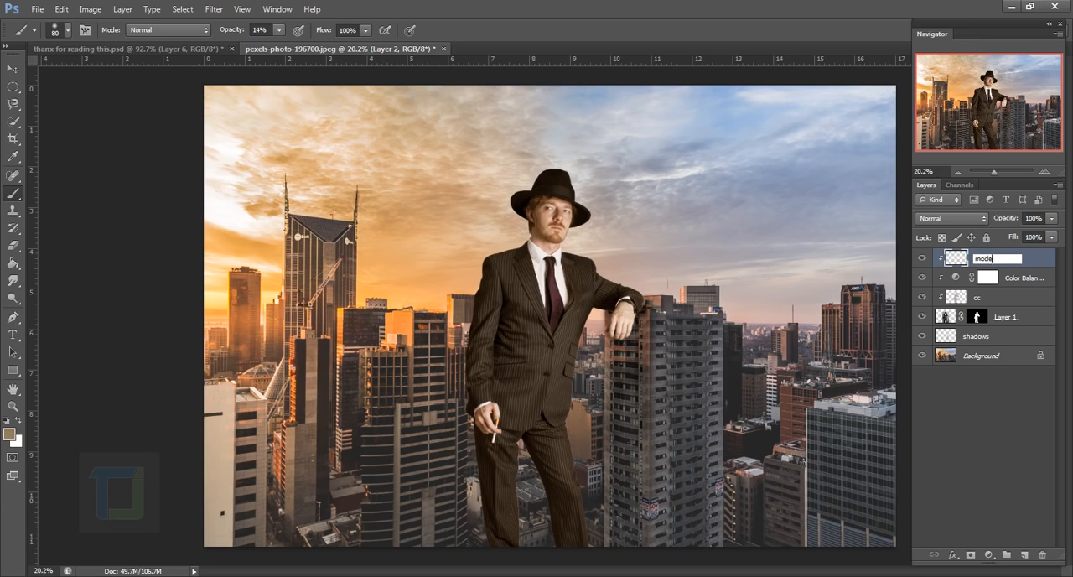
key(Return)
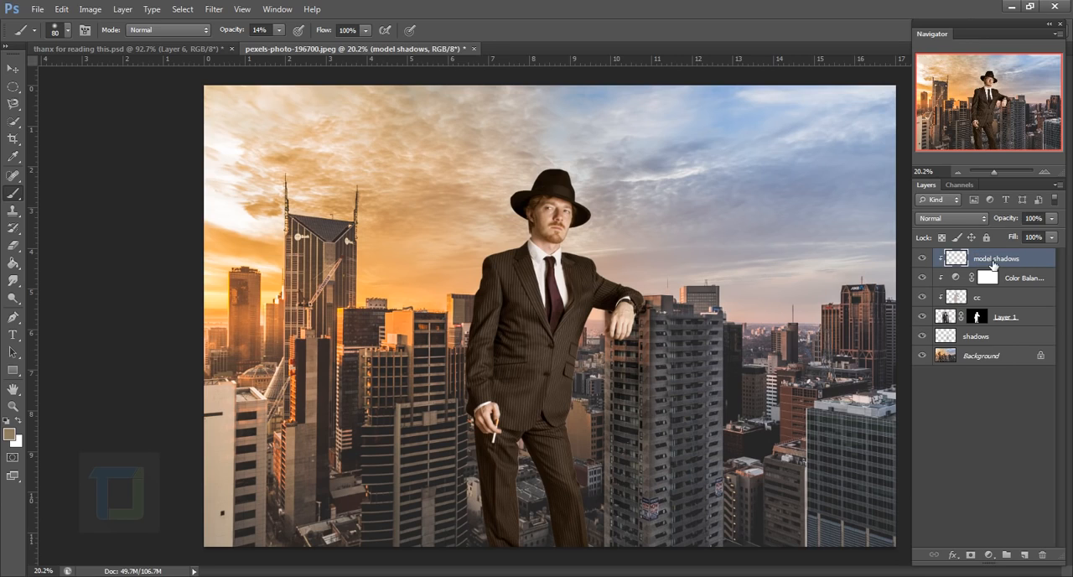
Set the background colour to black (000000) and swap it in as the foreground painting colour
click(16, 441)
drag(887, 257, 578, 436)
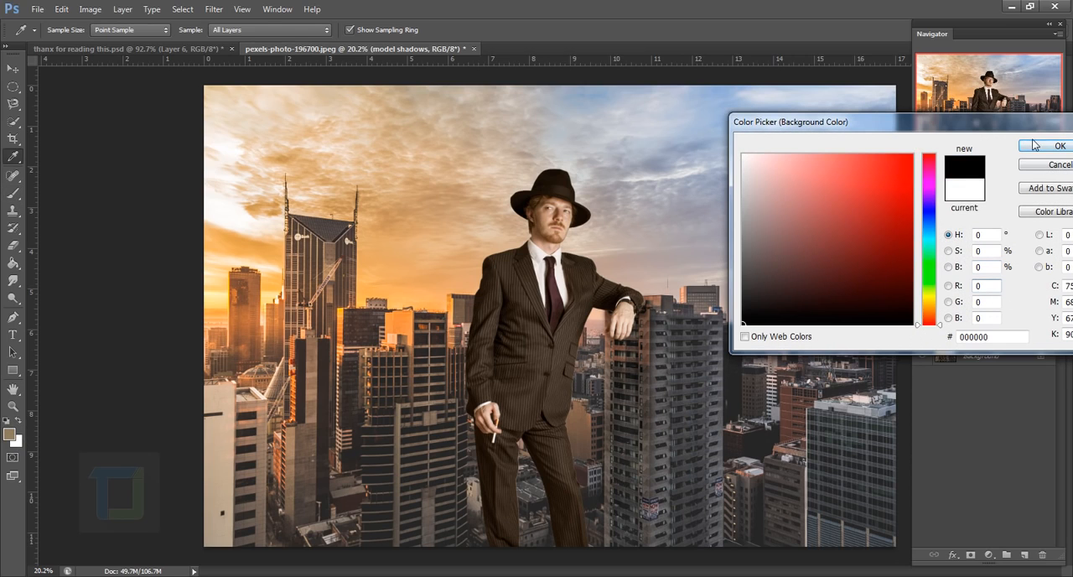
click(1037, 146)
click(18, 420)
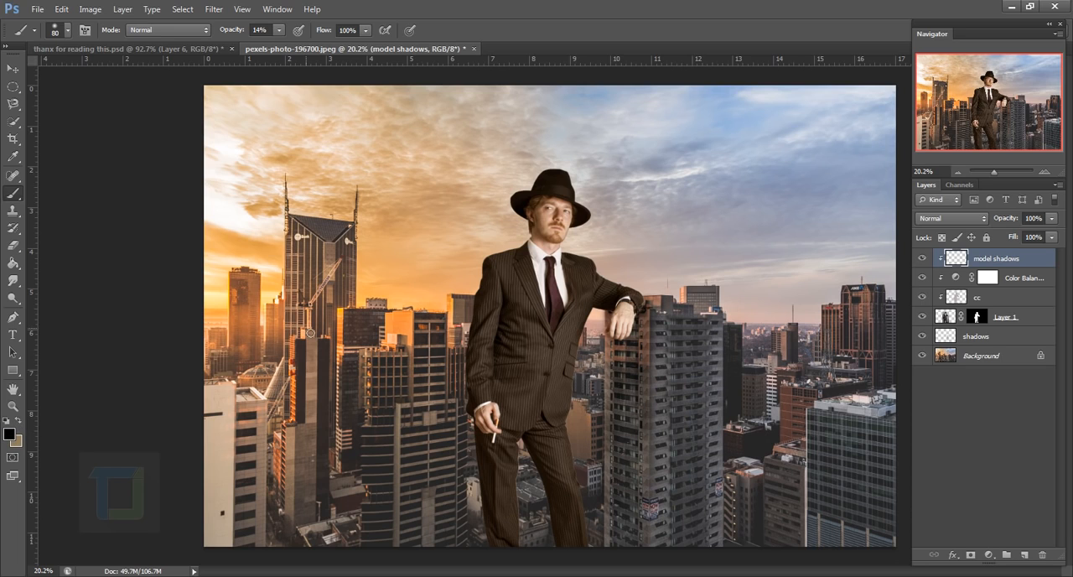
Paint a soft black shadow over the man's leaning arm with a 400 px brush at 11% opacity
key(bracketright)
key(bracketright)
key(bracketright)
key(bracketright)
key(bracketright)
key(bracketright)
key(bracketright)
key(bracketright)
scroll(678, 270, up, 4)
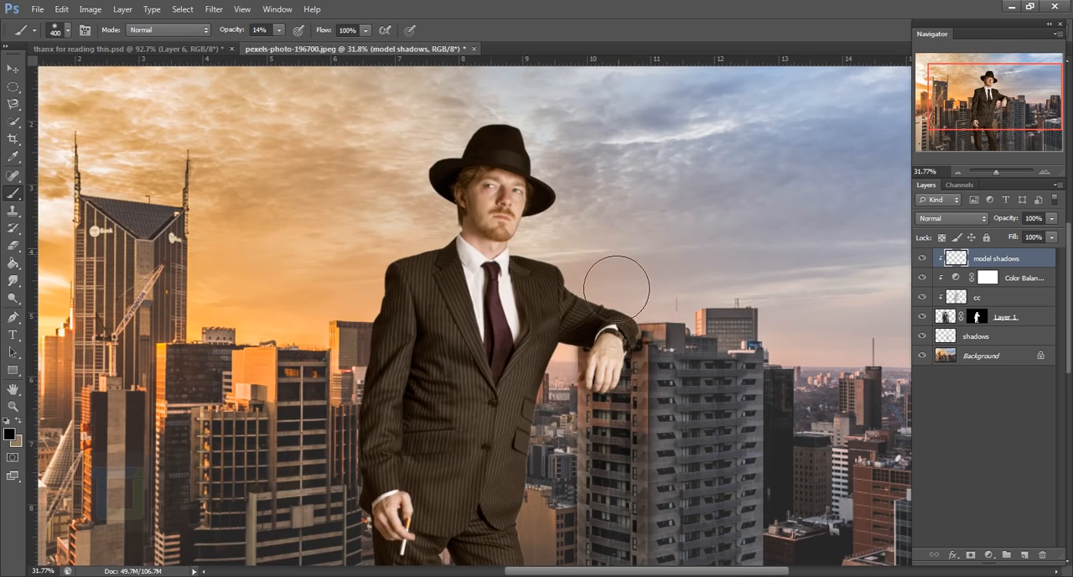
click(281, 31)
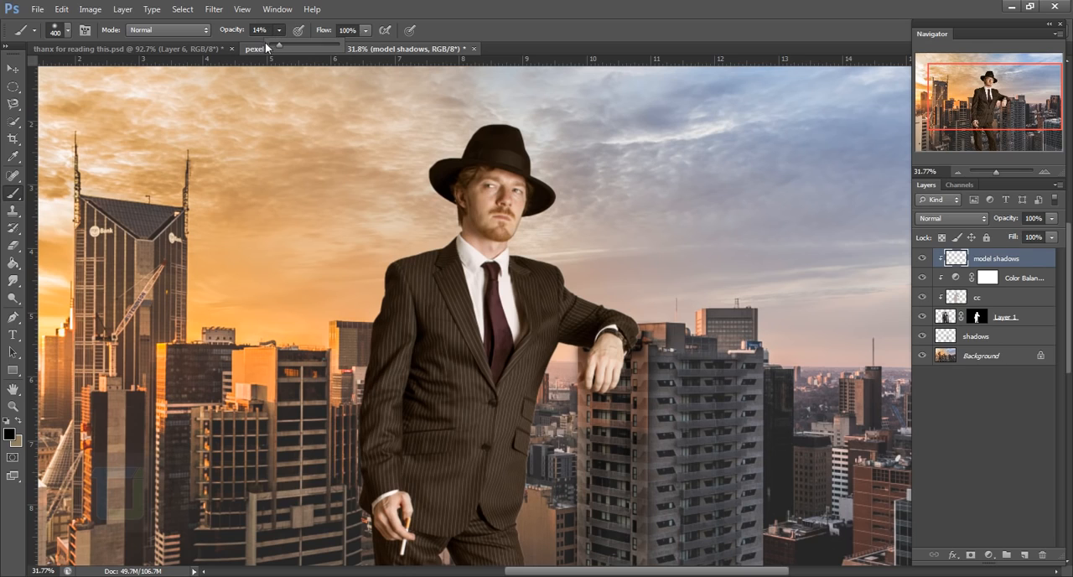
click(617, 319)
mouse_move(594, 388)
mouse_down()
mouse_move(618, 290)
mouse_move(571, 303)
mouse_up()
Reduce the brush to 250 px and shade the man's jacket and the hand resting on the building
key(bracketleft)
key(bracketleft)
mouse_move(522, 503)
mouse_down()
mouse_move(510, 313)
mouse_move(510, 490)
mouse_up()
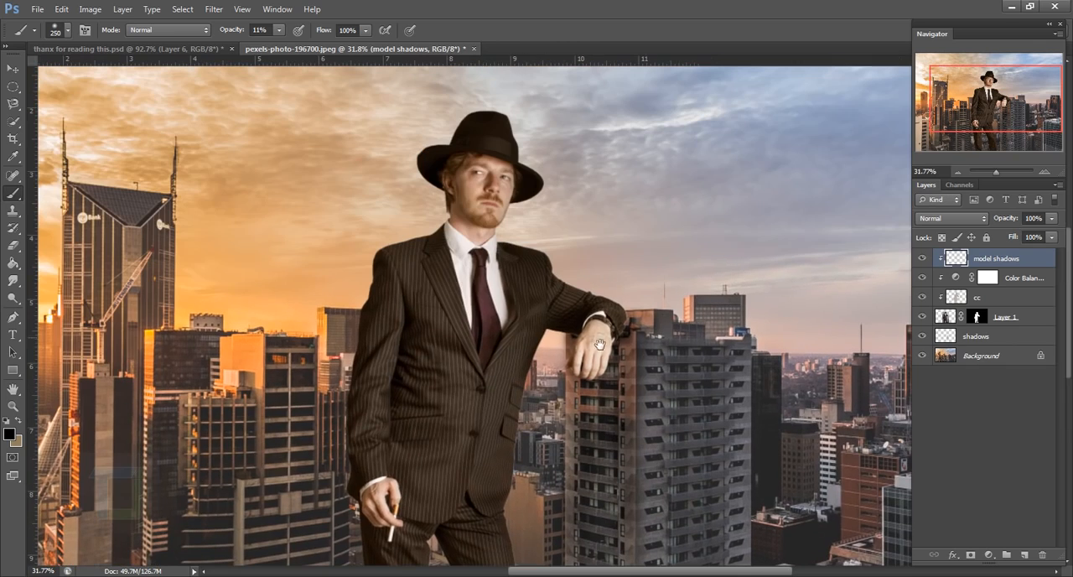
drag(595, 332, 595, 358)
mouse_move(508, 301)
mouse_down()
mouse_move(520, 210)
mouse_move(532, 224)
mouse_up()
Darken the trouser legs with a 200 px brush and the leaning hand with a 300 px brush
scroll(493, 436, down, 6)
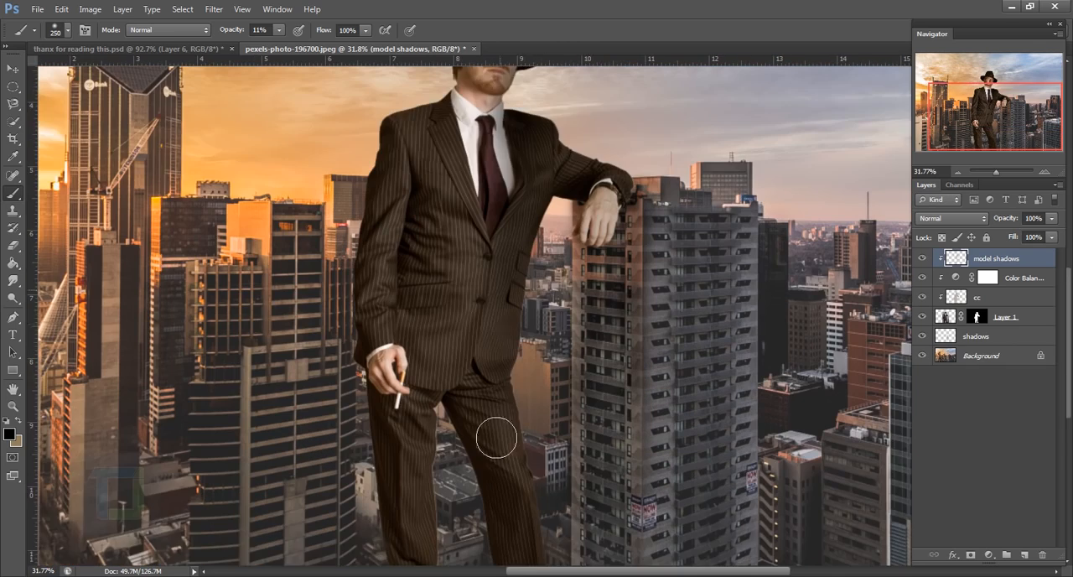
key(bracketleft)
key(bracketleft)
key(bracketleft)
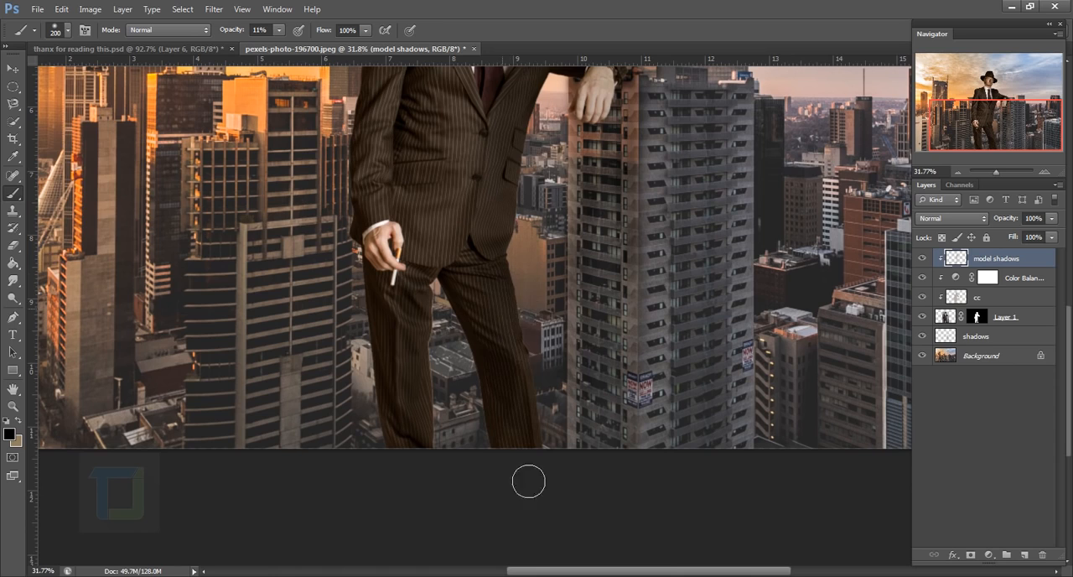
scroll(537, 436, up, 6)
key(bracketright)
key(bracketright)
key(bracketright)
key(bracketright)
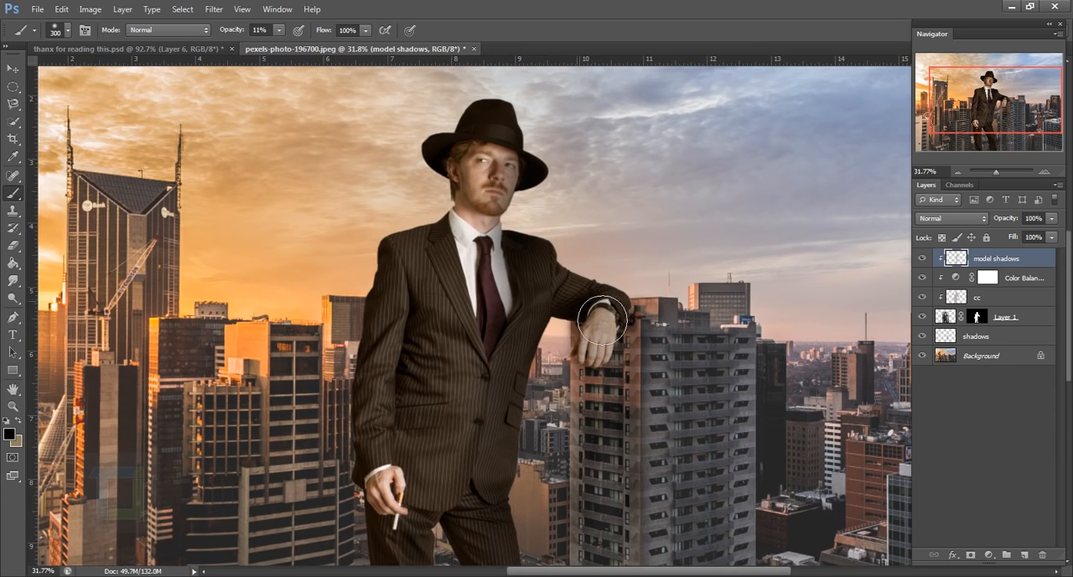
scroll(765, 406, down, 3)
scroll(765, 406, up, 2)
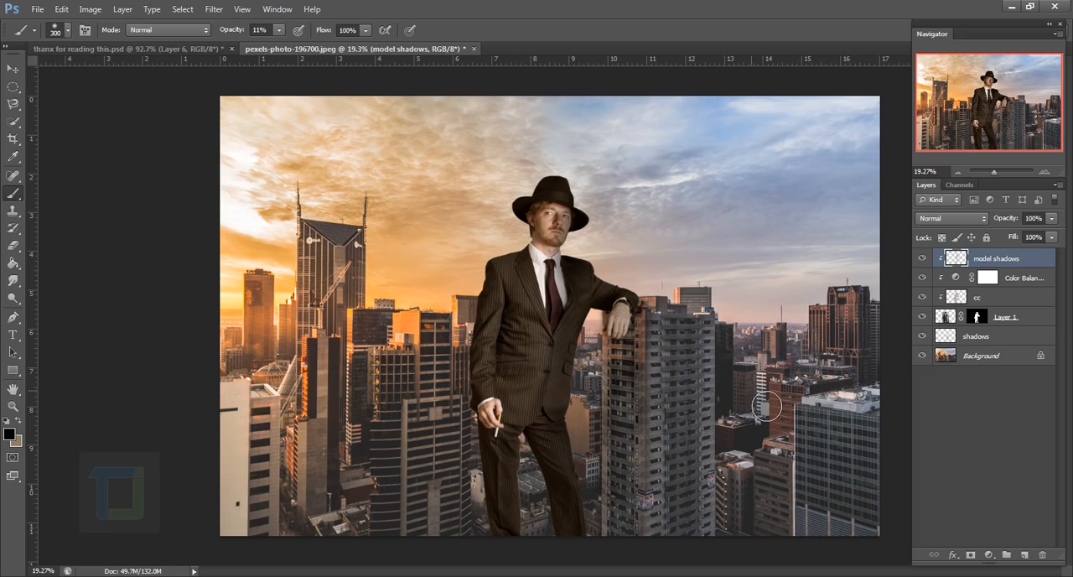
Lower the model shadows layer's opacity to 74%
click(1052, 218)
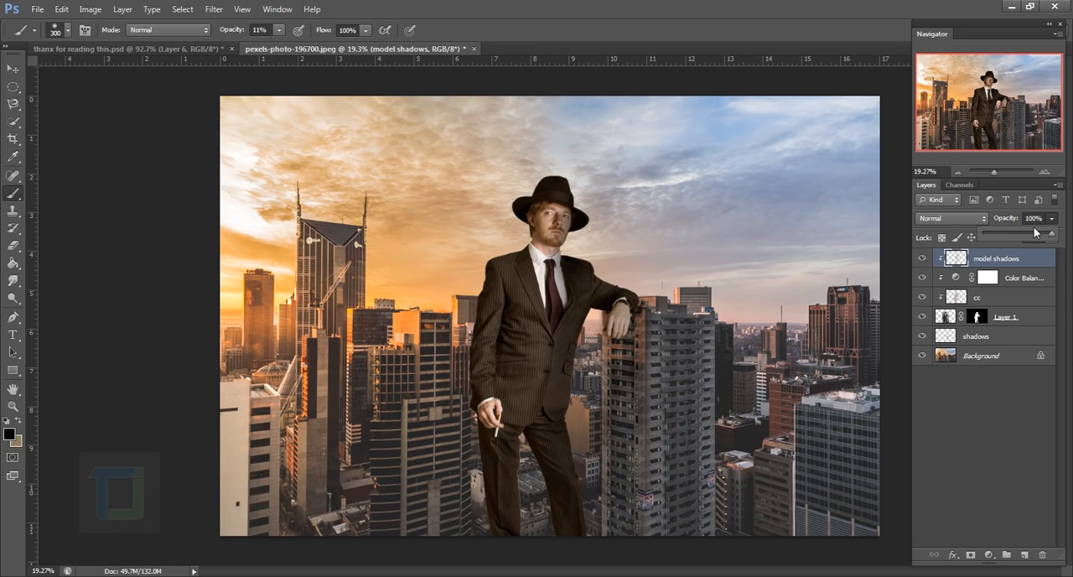
click(1036, 234)
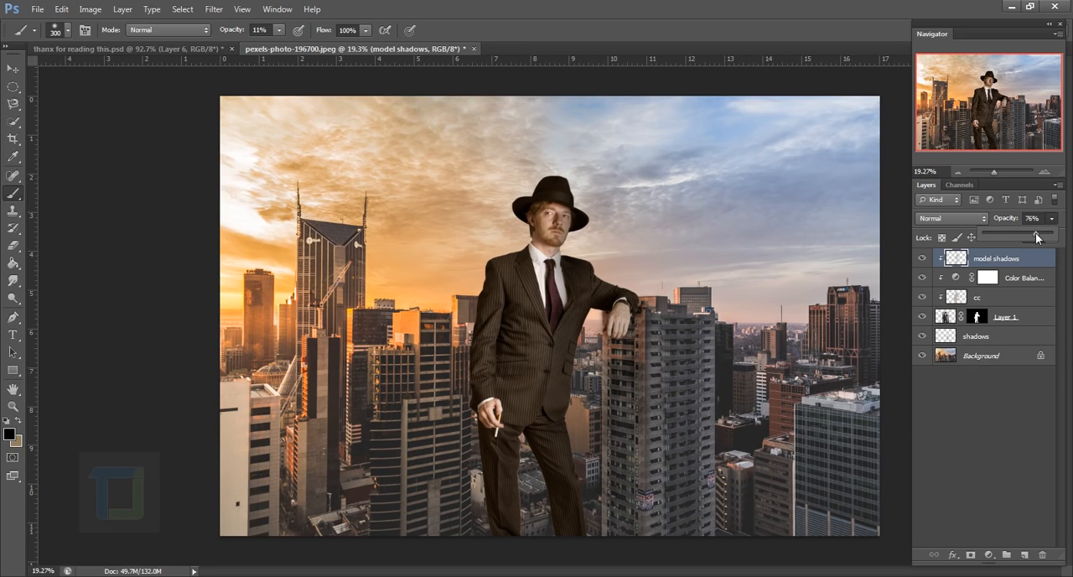
click(1014, 269)
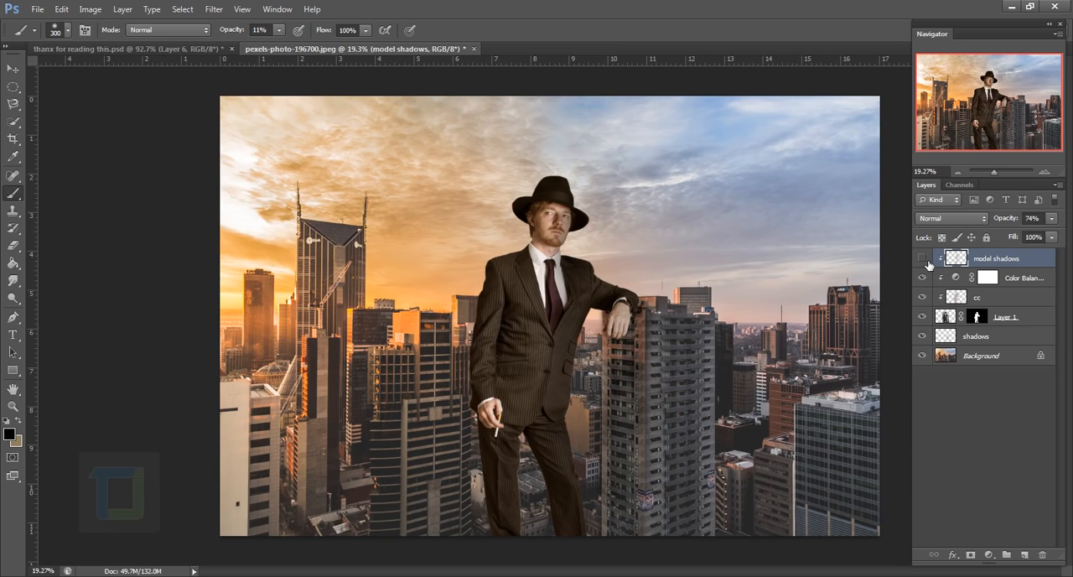
Lower the model shadows layer's opacity to 59% and compare the image with and without it
click(921, 258)
click(922, 258)
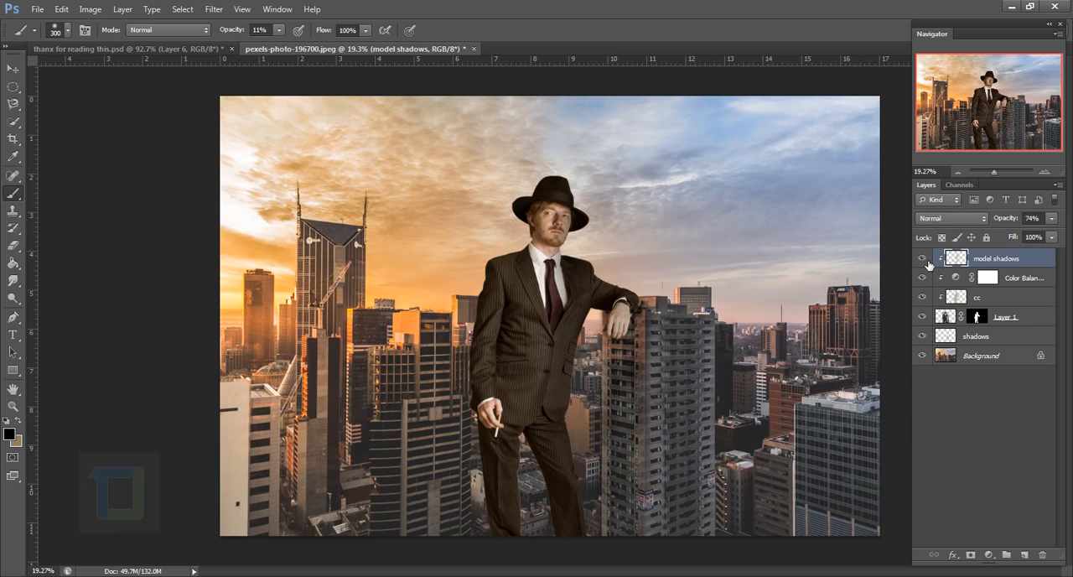
click(1051, 218)
drag(1041, 235, 1034, 237)
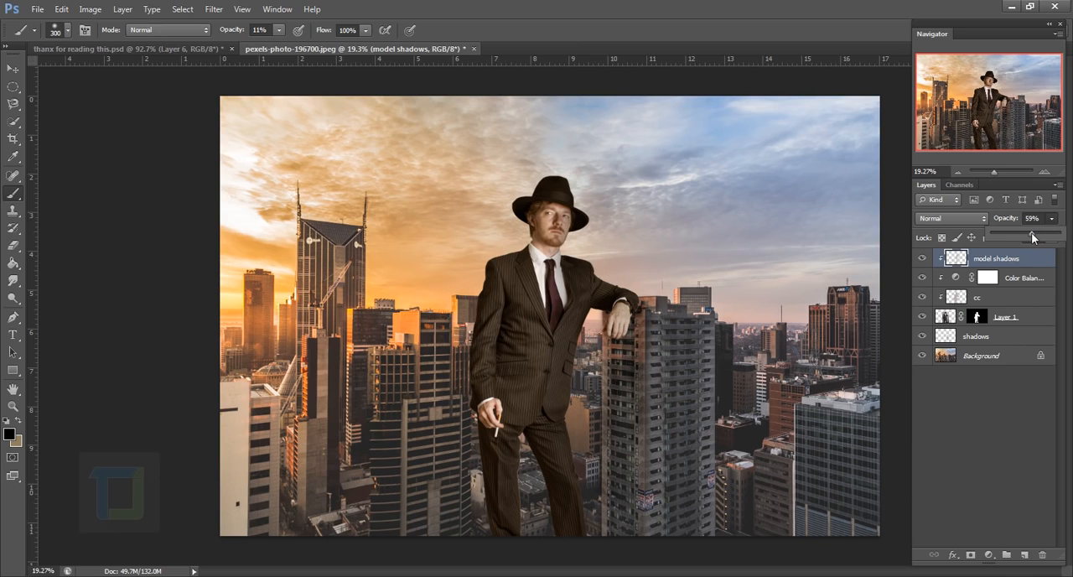
click(1011, 267)
click(927, 260)
click(923, 259)
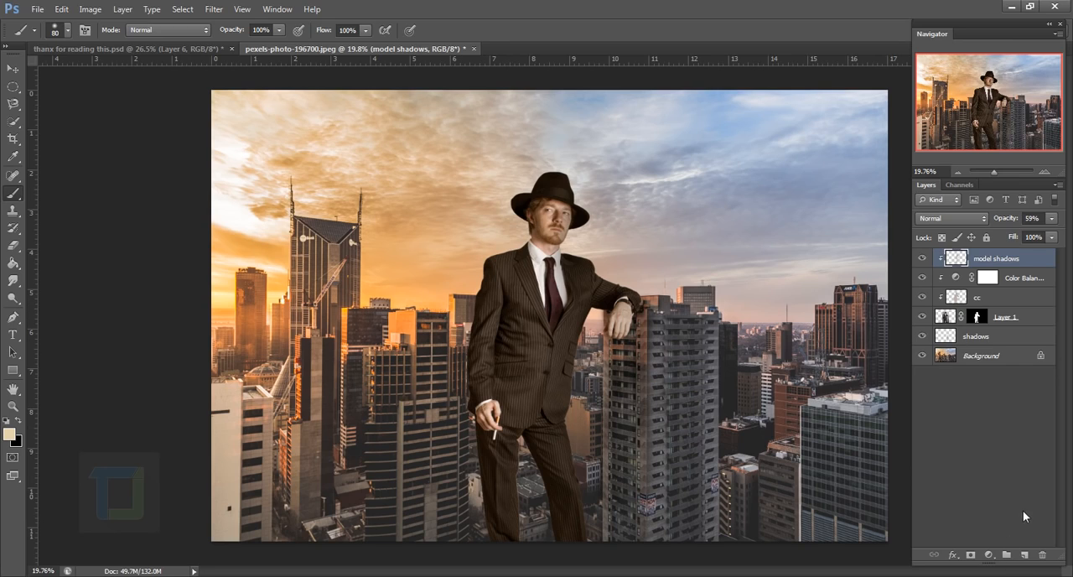
Add a new layer above the model shadows, name it "rim light" and clip it to the man
click(1025, 556)
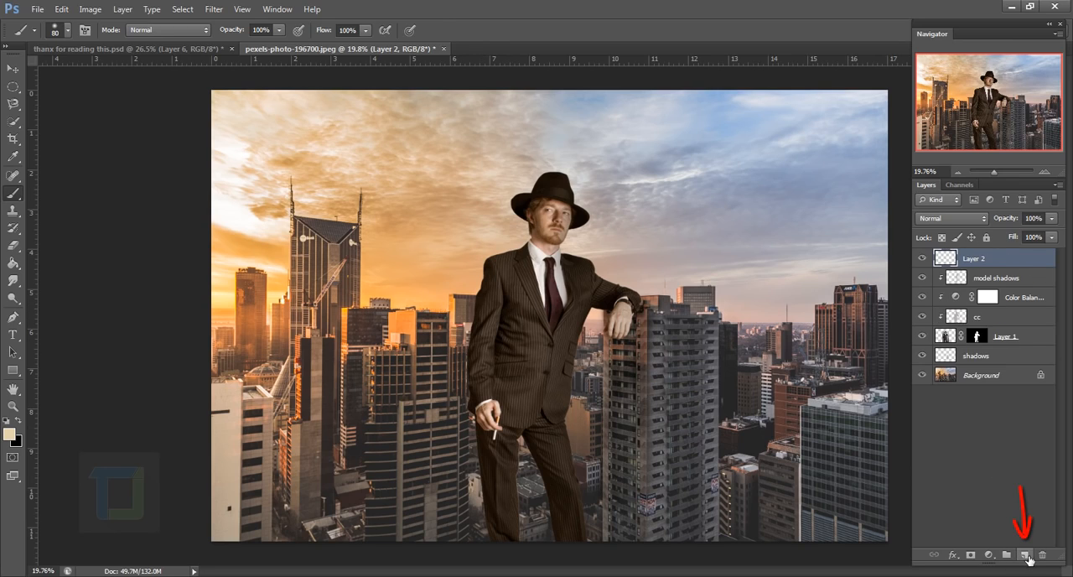
double_click(984, 259)
text(rim light)
key(Return)
right_click(997, 259)
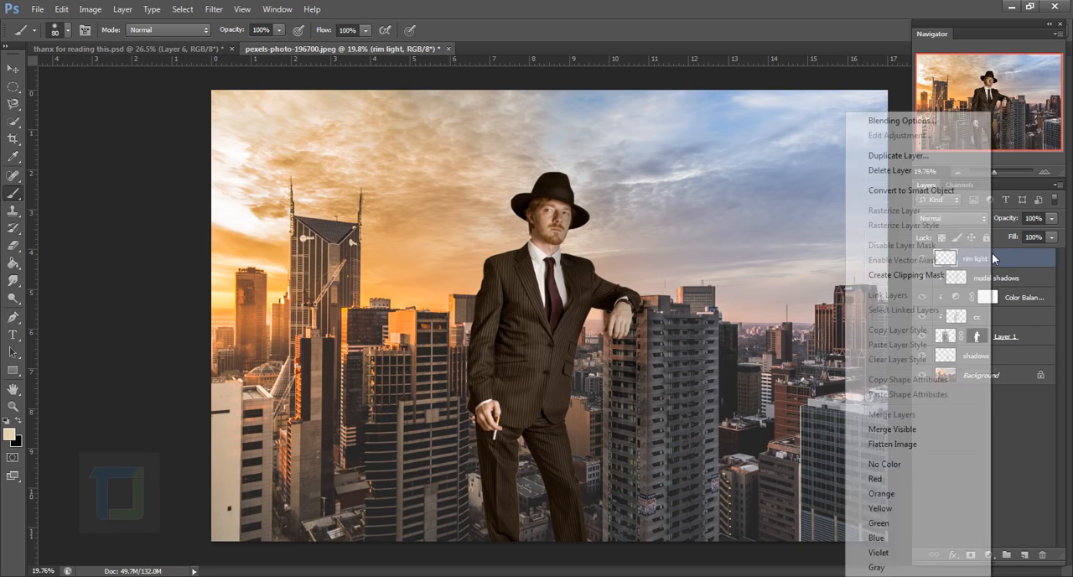
click(914, 275)
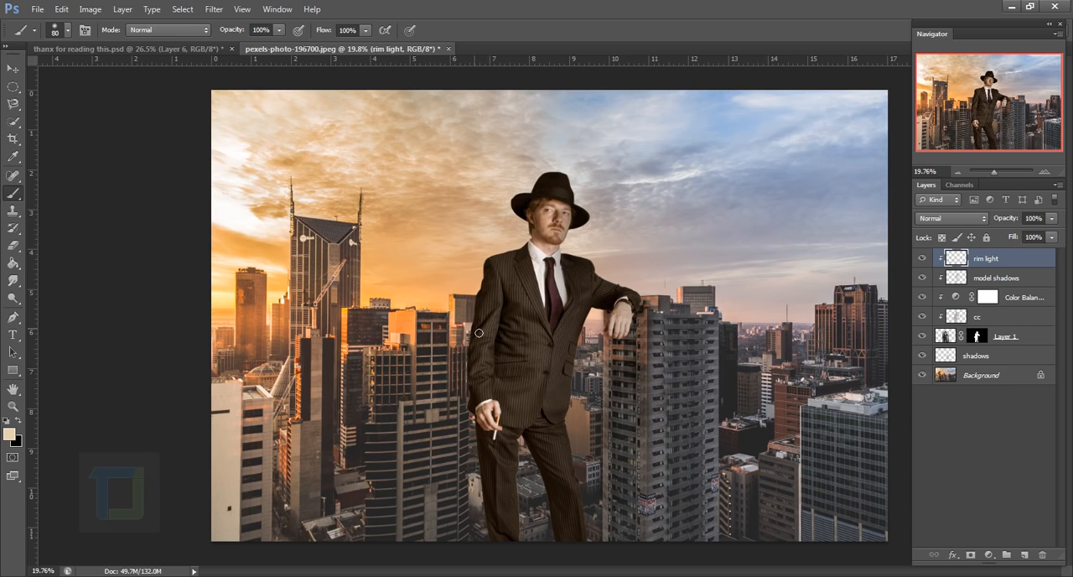
Paint a pale cream (#e0d2ab) rim light along the sunlit edges of the man's hat, shoulder, sleeve and trousers, starting with a 175 px brush
click(9, 433)
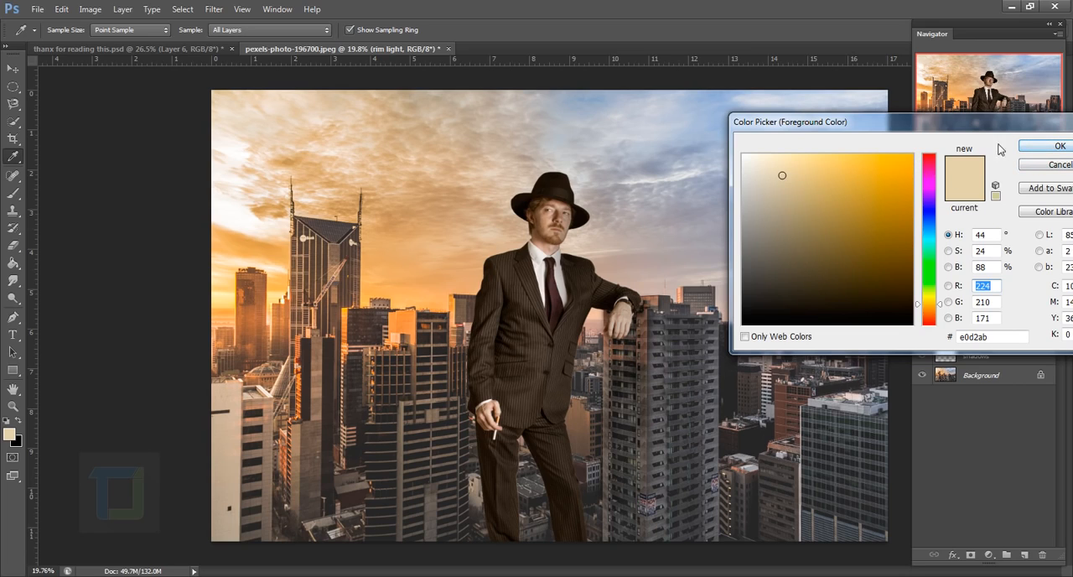
click(1058, 146)
key(b)
scroll(486, 287, up, 3)
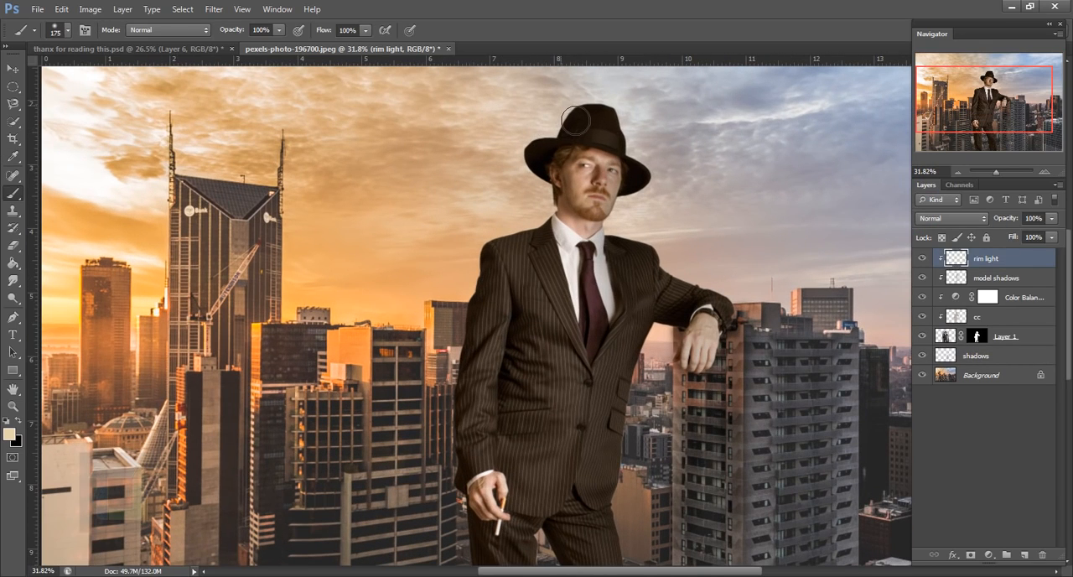
mouse_move(575, 120)
mouse_down()
mouse_move(532, 163)
mouse_move(554, 216)
mouse_move(461, 367)
mouse_move(464, 187)
mouse_up()
mouse_move(464, 187)
mouse_down()
mouse_move(465, 333)
mouse_move(491, 513)
mouse_up()
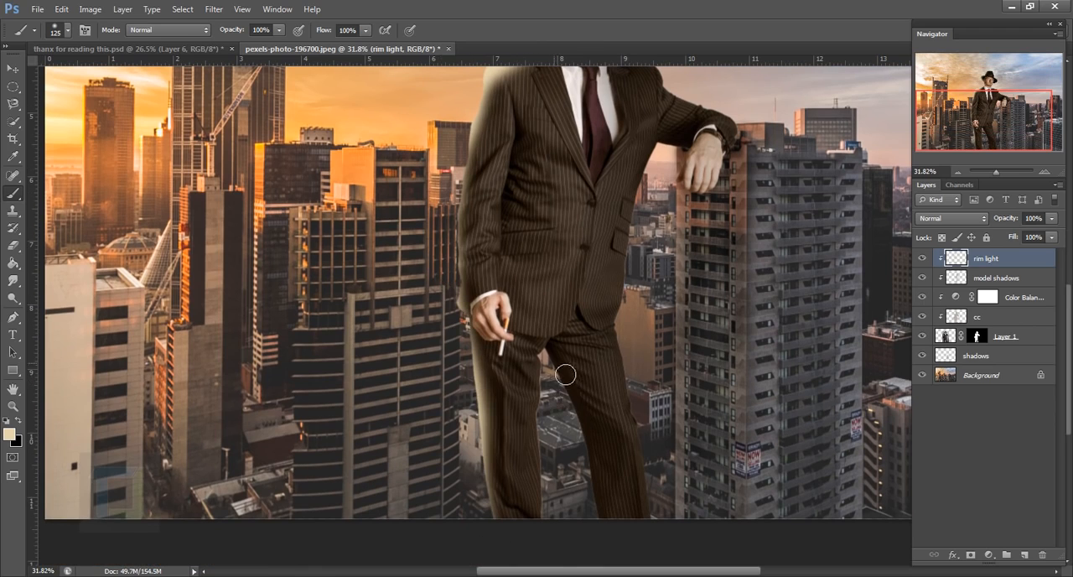
Continue the rim light along the other trouser leg and around the head, reducing the brush to 90 px
key(bracketleft)
key(bracketleft)
mouse_move(560, 369)
mouse_down()
mouse_move(605, 518)
mouse_move(578, 545)
mouse_up()
drag(731, 419, 843, 447)
key(bracketright)
key(bracketleft)
key(bracketleft)
key(bracketleft)
scroll(603, 344, down, 2)
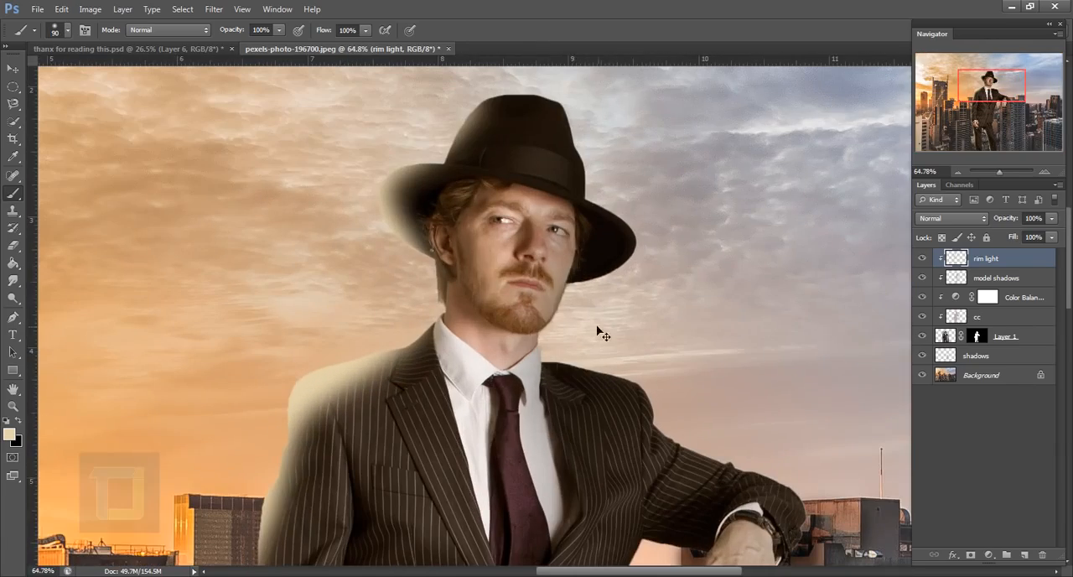
key(ctrl+0)
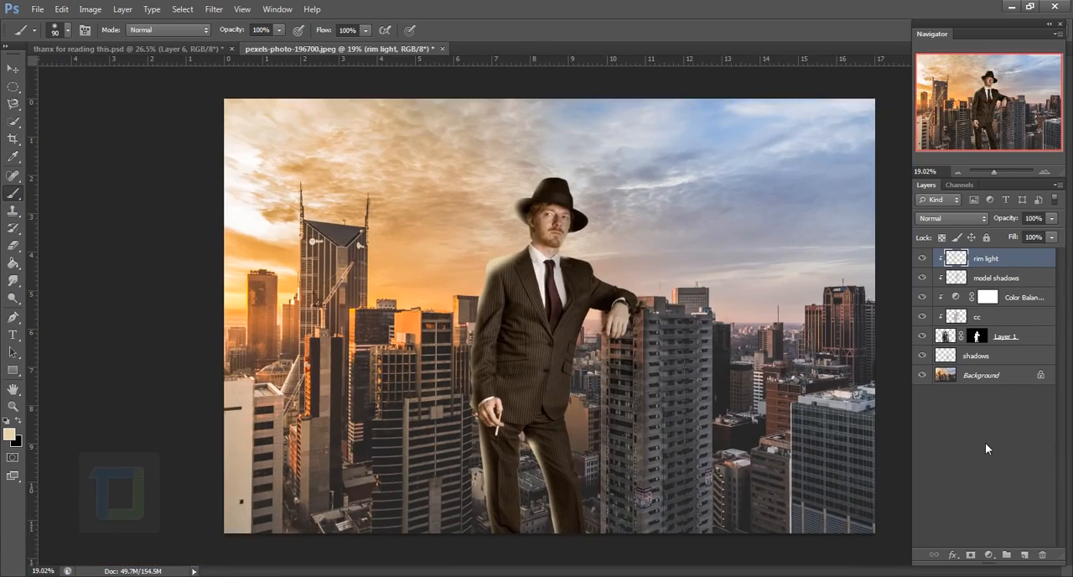
Set the rim light layer's blend mode to Vivid Light and its opacity to 73%, comparing it on and off
click(966, 217)
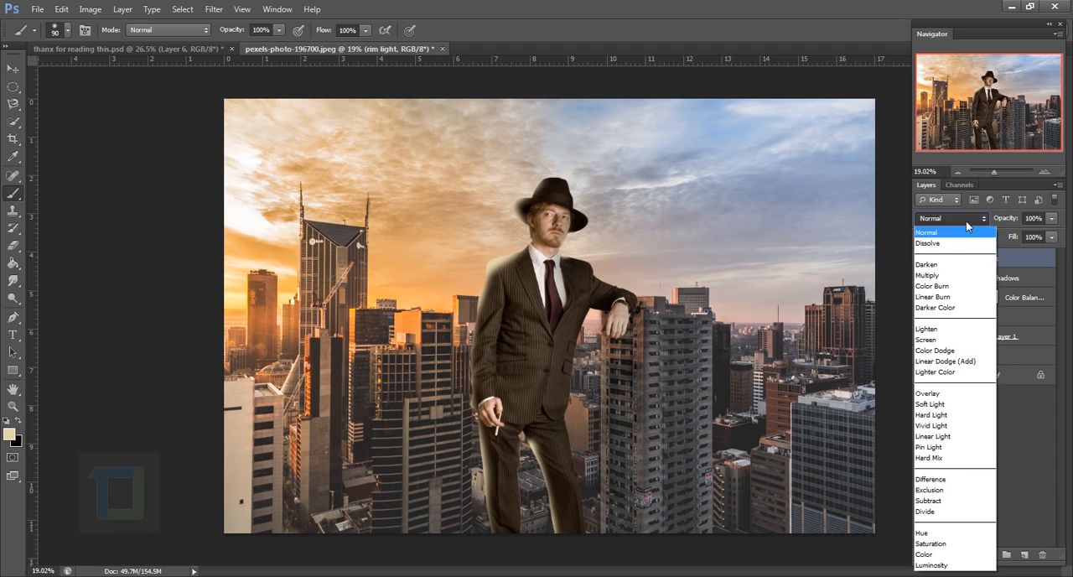
click(958, 429)
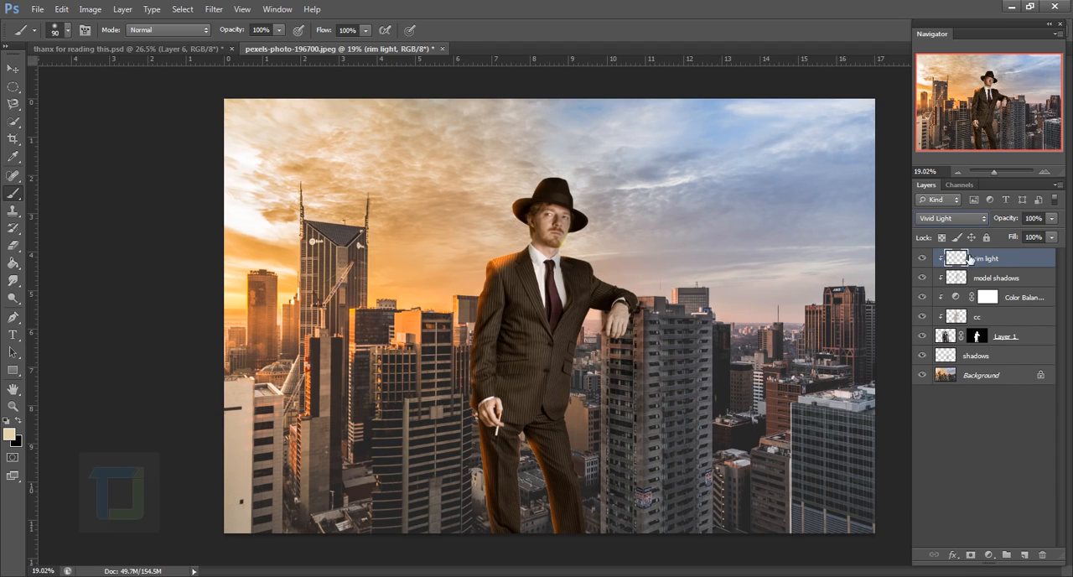
click(923, 259)
click(924, 260)
click(1052, 218)
drag(1052, 234, 1034, 241)
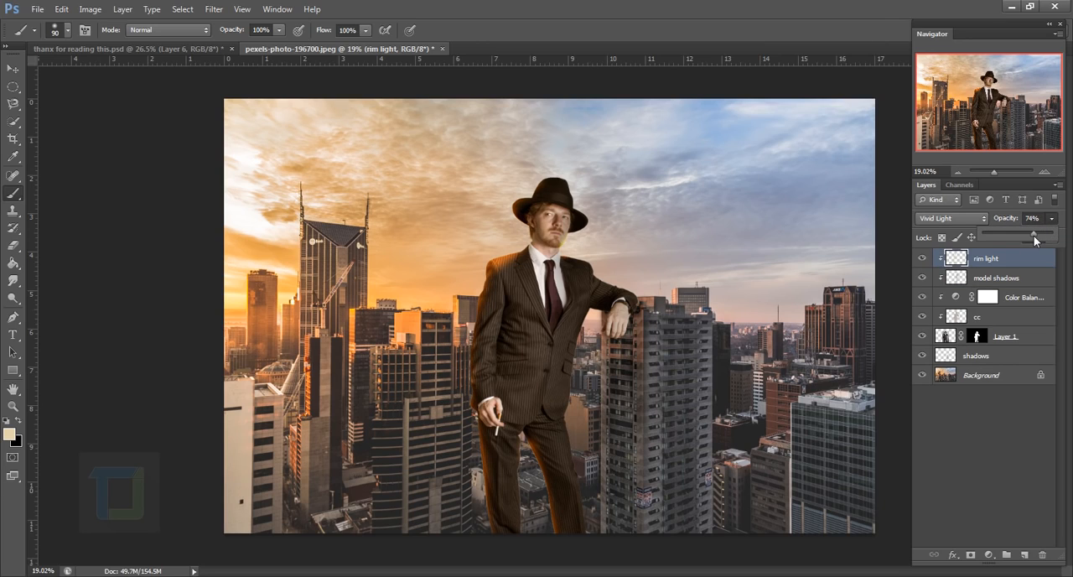
click(998, 264)
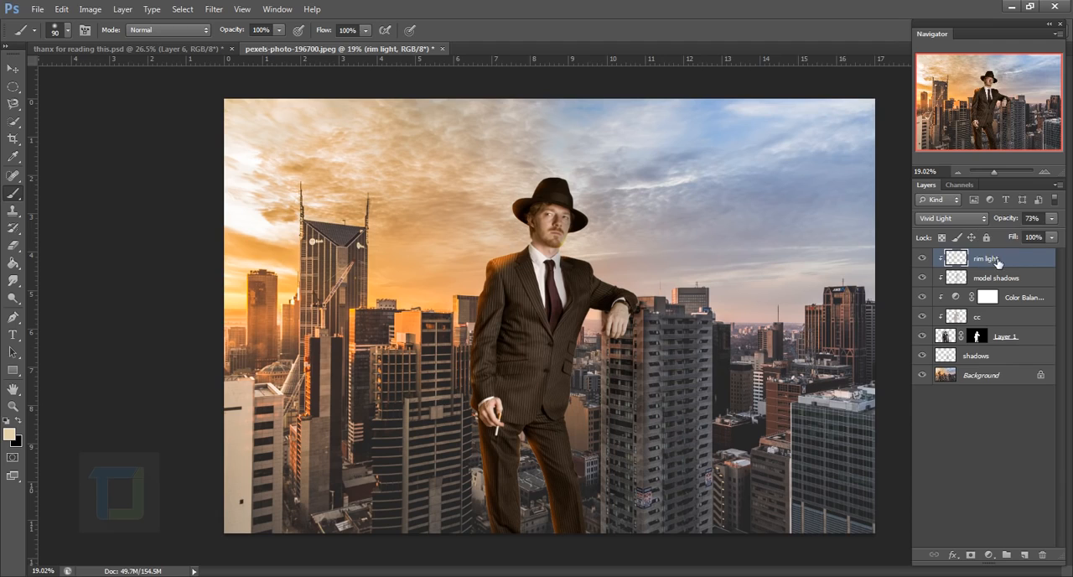
click(923, 259)
click(923, 259)
Erase the excess rim light on the man's shoulder and jacket, enlarging the eraser from 80 to 150 px
click(12, 245)
scroll(511, 282, up, 1)
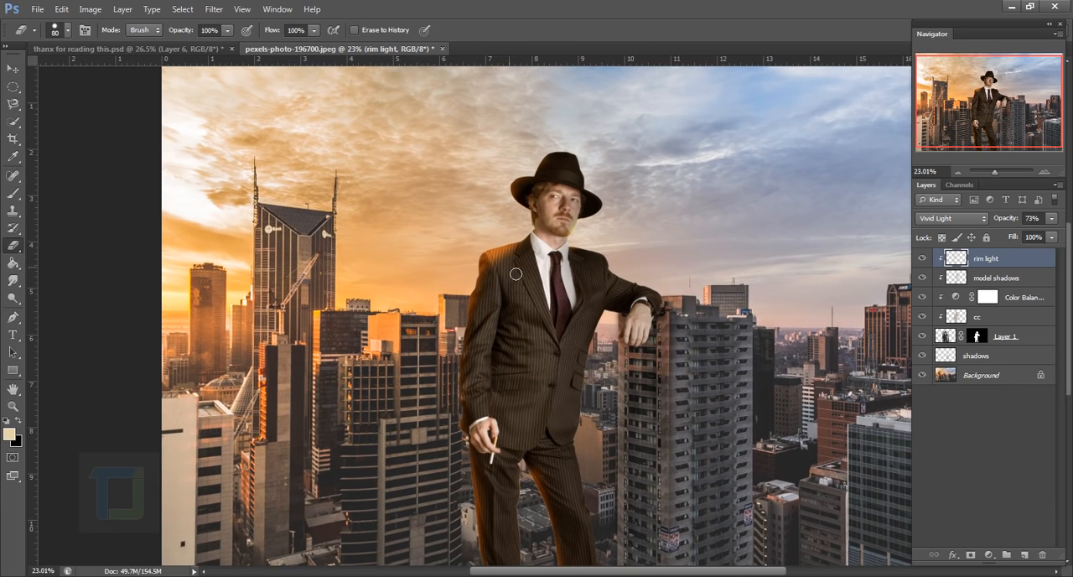
right_click(516, 275)
drag(654, 294, 465, 301)
click(811, 128)
scroll(513, 268, up, 5)
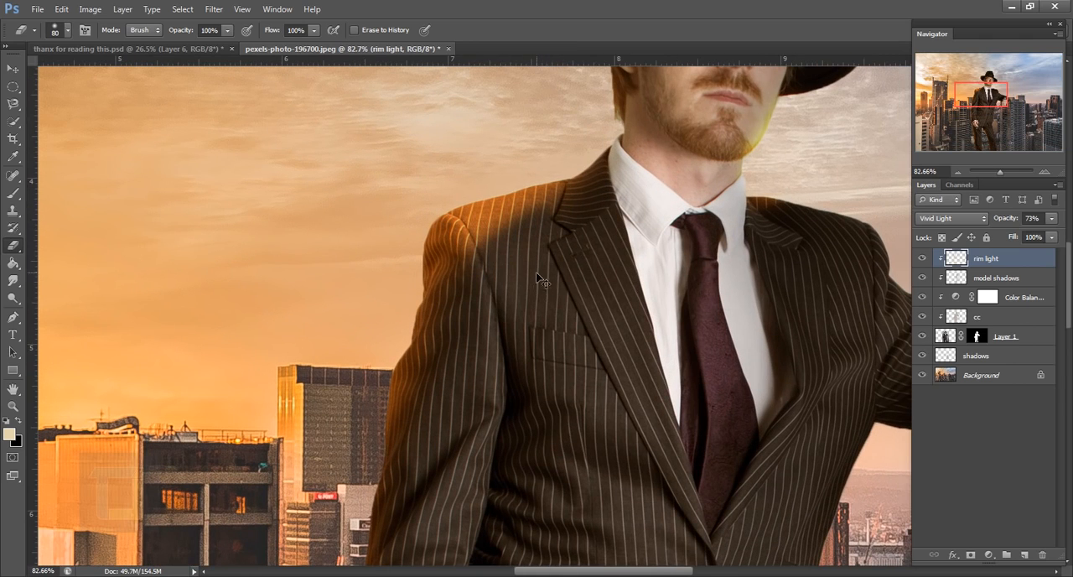
key(bracketright)
key(bracketright)
key(bracketright)
key(bracketright)
scroll(533, 304, down, 5)
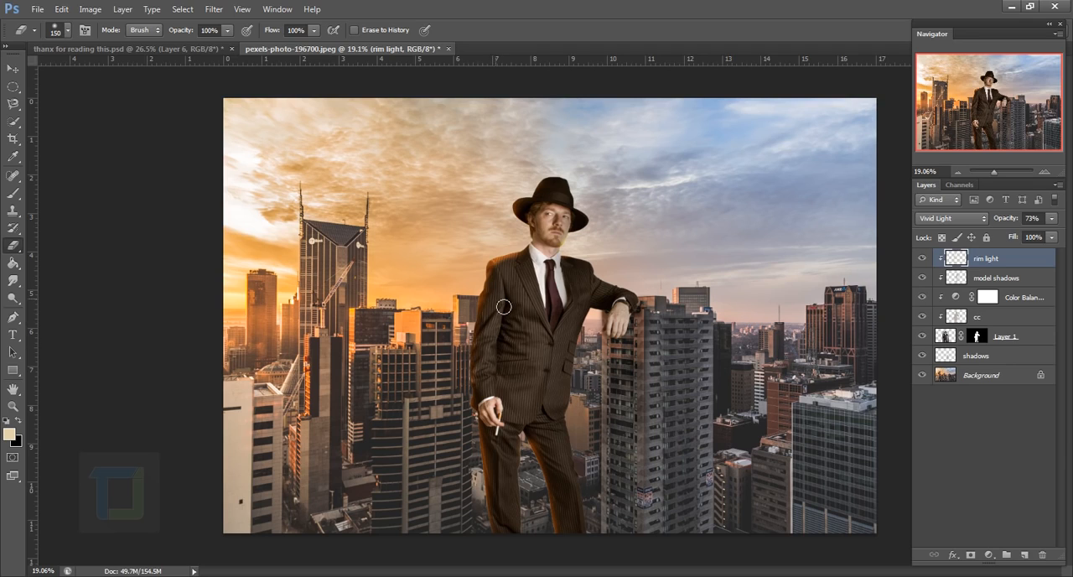
Add a new layer above the rim light, name it "more light" and clip it to the man
click(1024, 555)
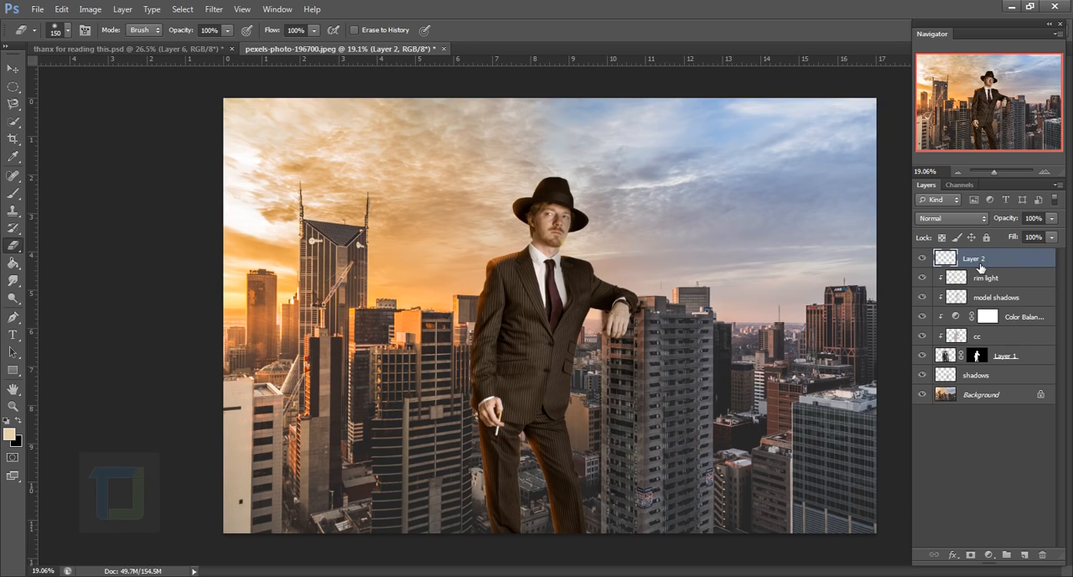
double_click(974, 258)
text(more light)
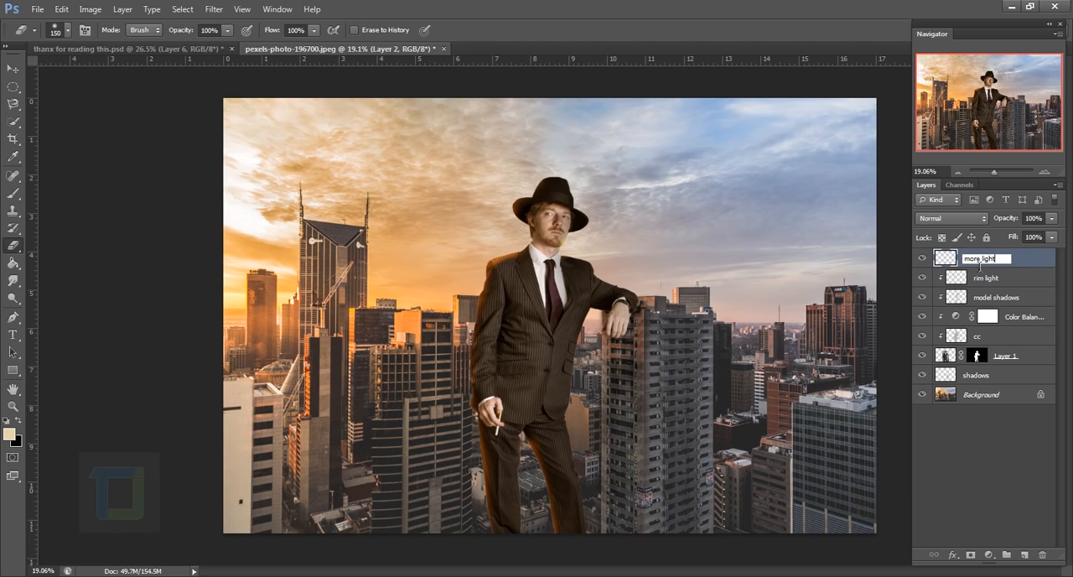
key(Return)
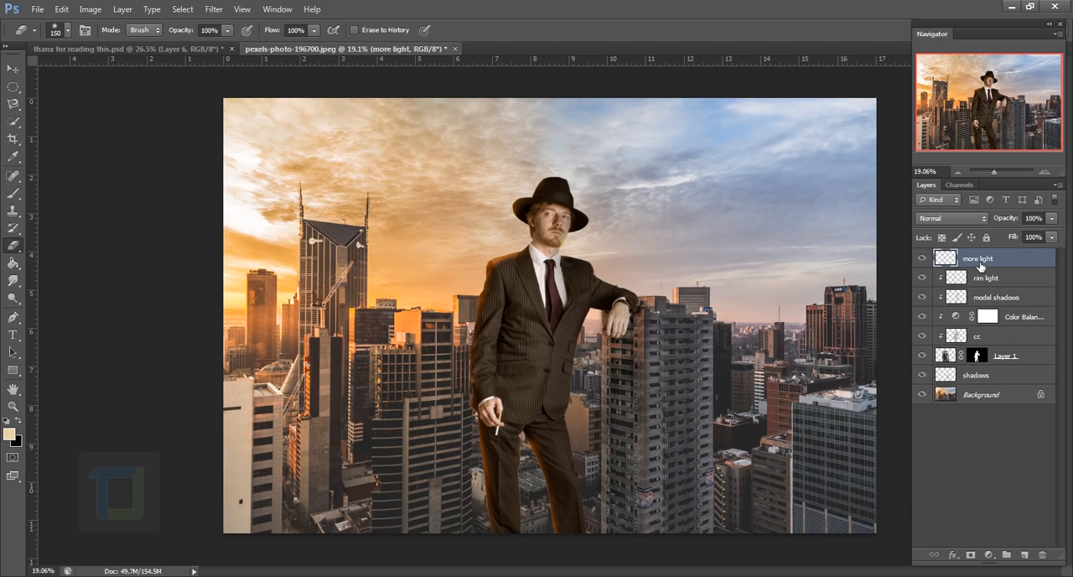
right_click(979, 265)
click(889, 277)
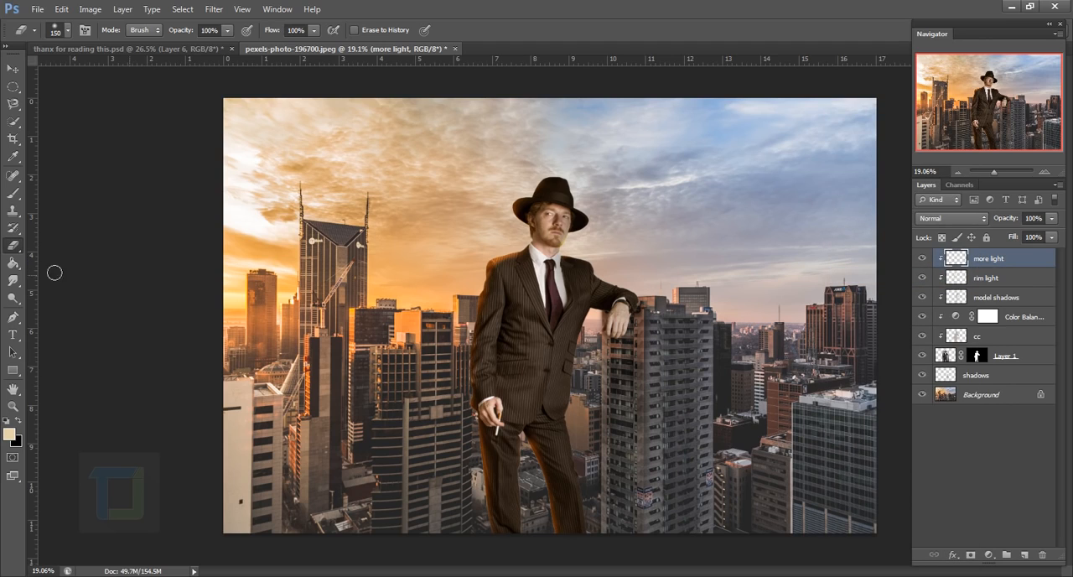
Pick a lighter cream colour and paint broadly over the sunlit side of the man's head and jacket with a 400 px brush
key(b)
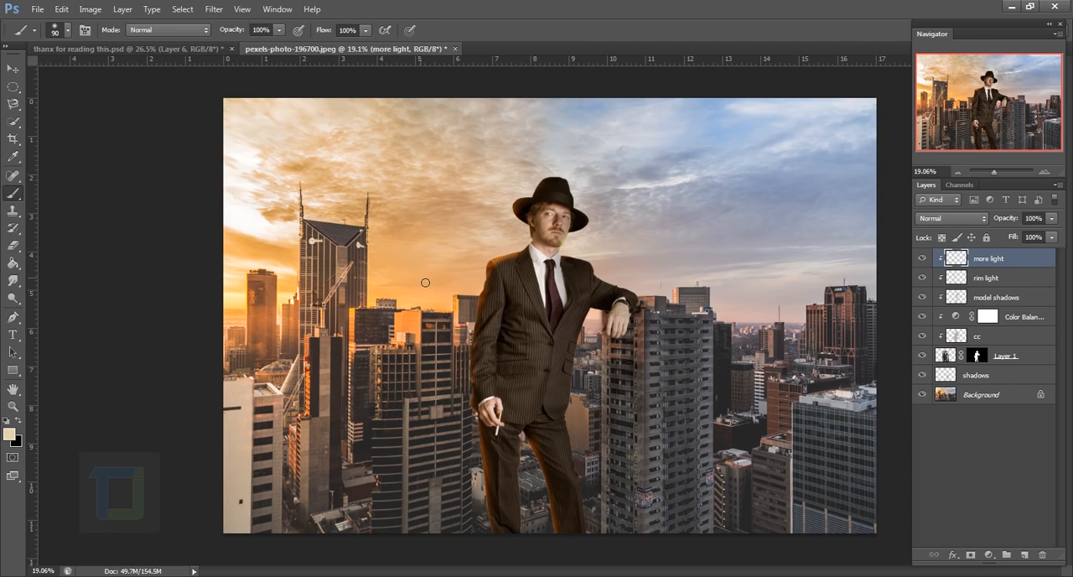
mouse_move(272, 268)
mouse_down()
mouse_move(261, 268)
mouse_move(296, 278)
mouse_up()
key(bracketright)
key(bracketright)
key(bracketright)
scroll(576, 276, up, 2)
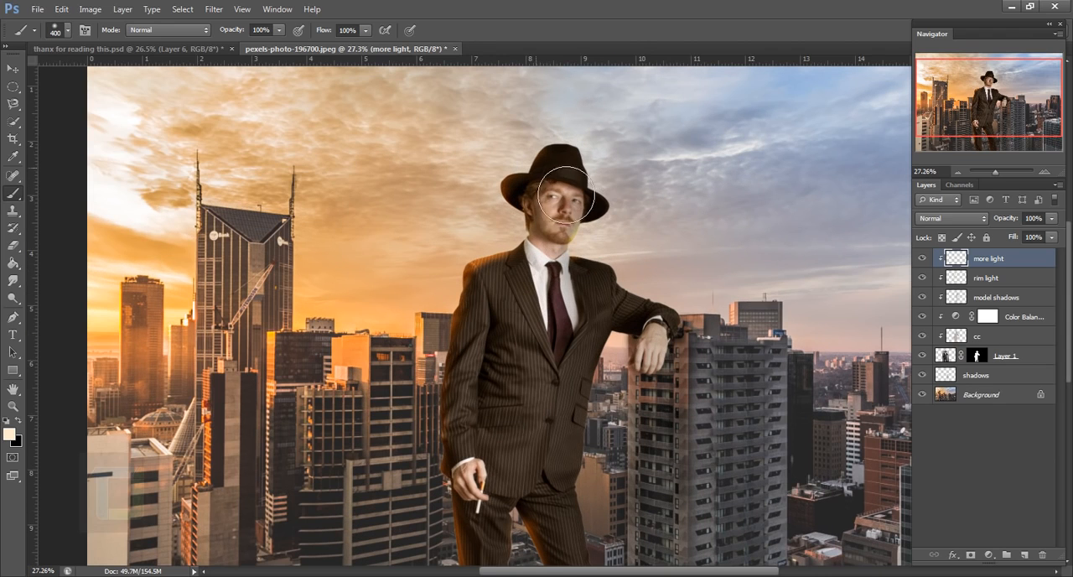
mouse_move(566, 195)
mouse_down()
mouse_move(540, 196)
mouse_move(515, 255)
mouse_move(561, 189)
mouse_move(511, 299)
mouse_move(527, 366)
mouse_move(488, 448)
mouse_up()
mouse_move(486, 400)
mouse_down()
mouse_move(489, 261)
mouse_move(493, 507)
mouse_up()
Reduce the brush to 250 px and extend the cream light over the jacket and trouser legs
key(bracketleft)
key(bracketleft)
mouse_move(537, 378)
mouse_down()
mouse_move(572, 432)
mouse_move(542, 379)
mouse_up()
drag(494, 344, 486, 407)
click(950, 218)
click(930, 550)
key(ctrl+z)
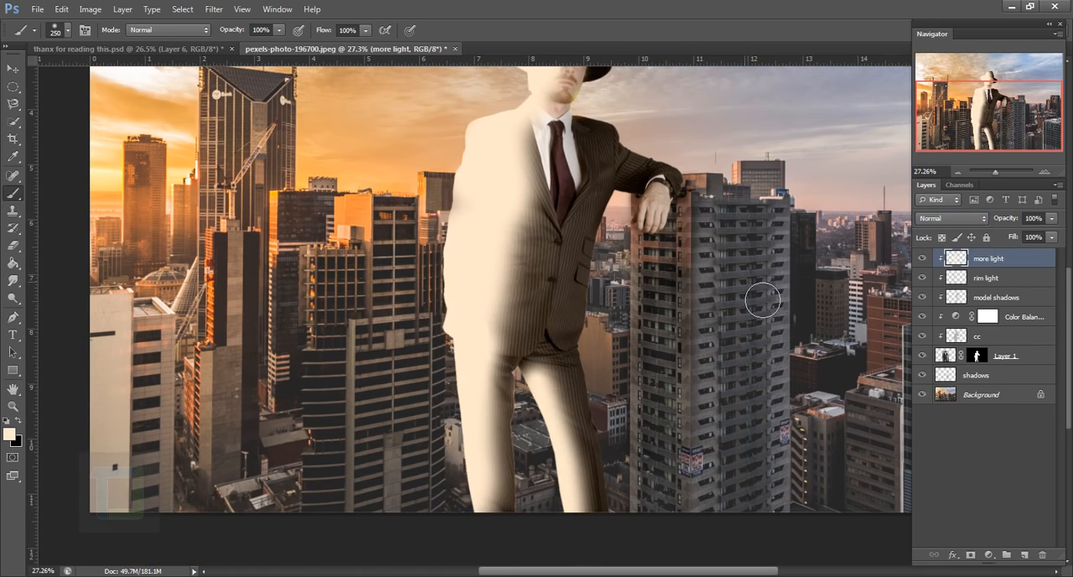
Set the more light layer's blend mode to Color and its opacity to 33%, comparing it on and off
scroll(762, 299, down, 2)
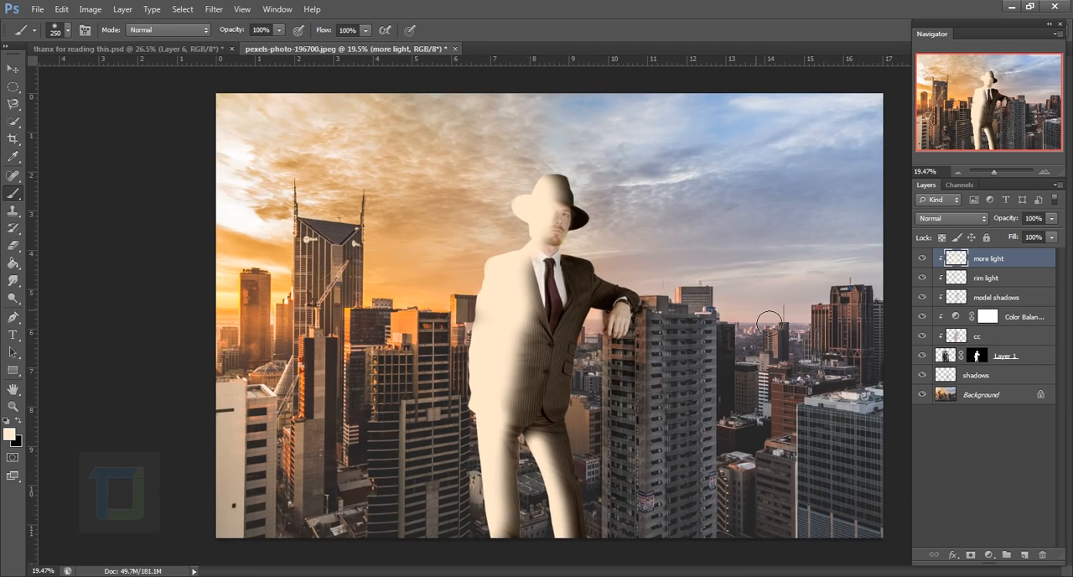
click(966, 220)
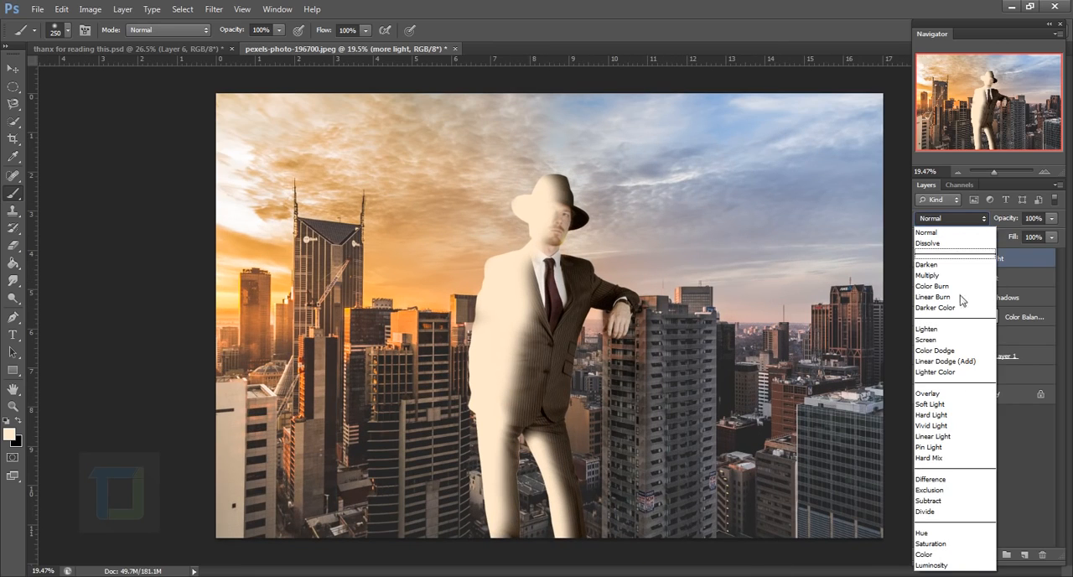
click(949, 554)
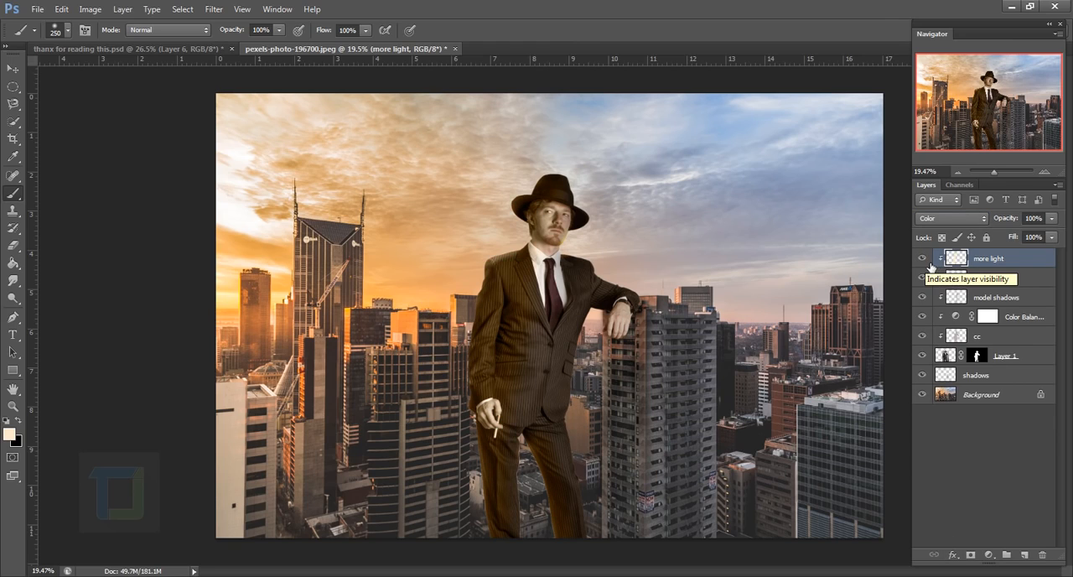
click(1051, 219)
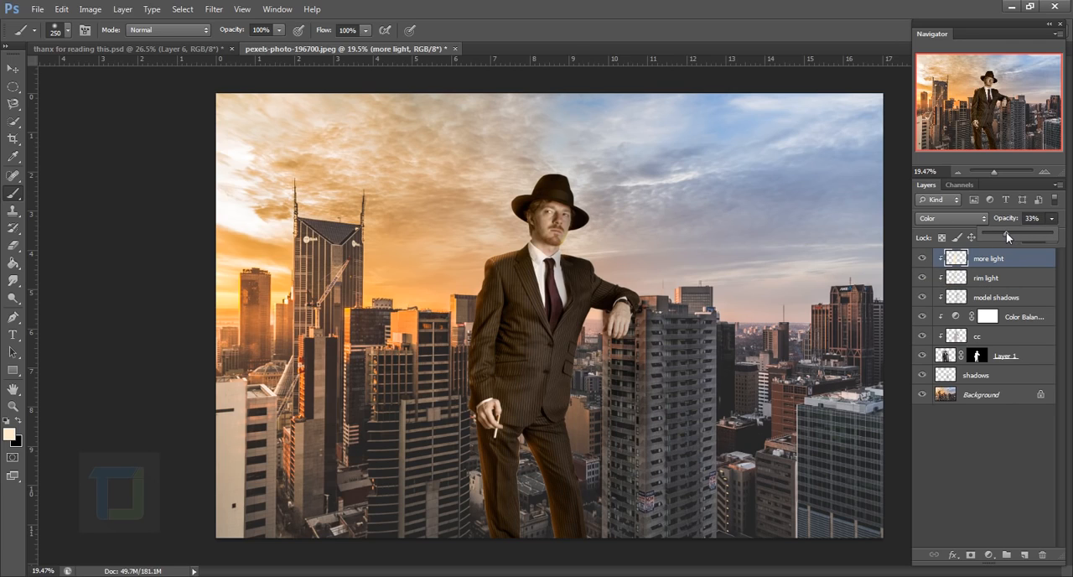
click(923, 259)
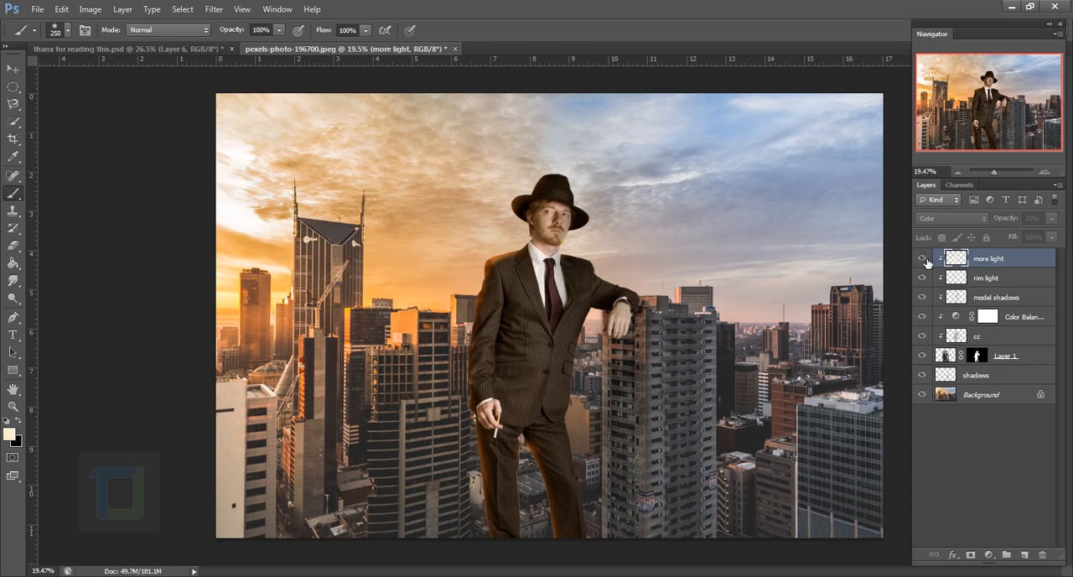
click(923, 259)
Raise the more light layer's opacity to 41% and check the man with the layer hidden and shown
scroll(544, 344, up, 2)
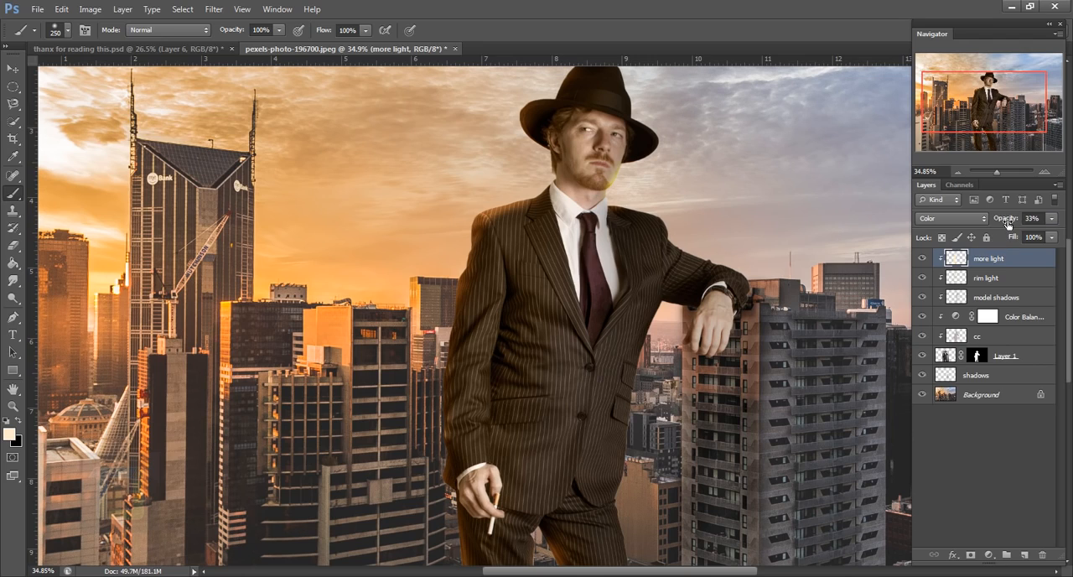
drag(1008, 224, 1011, 224)
click(923, 259)
click(923, 259)
alt+scroll(559, 383, down, 3)
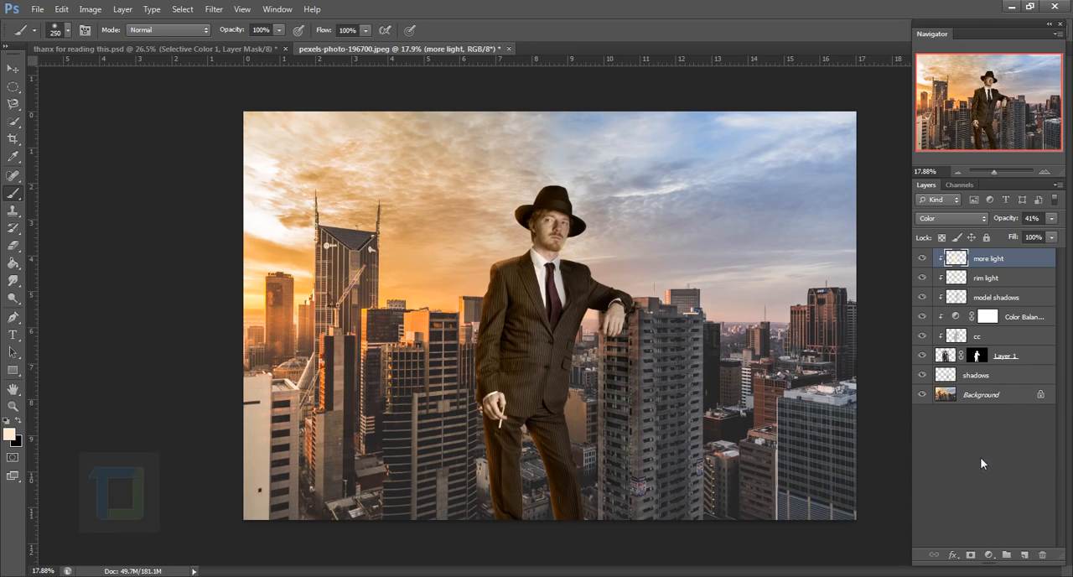
Add a Selective Color adjustment layer above the more light layer and clip it to the man
click(989, 555)
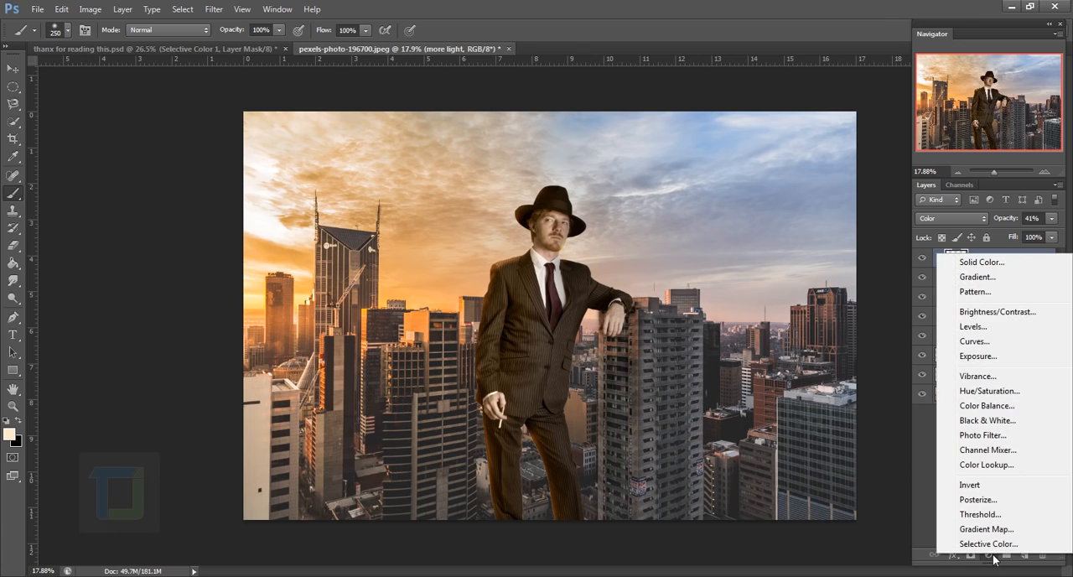
click(991, 544)
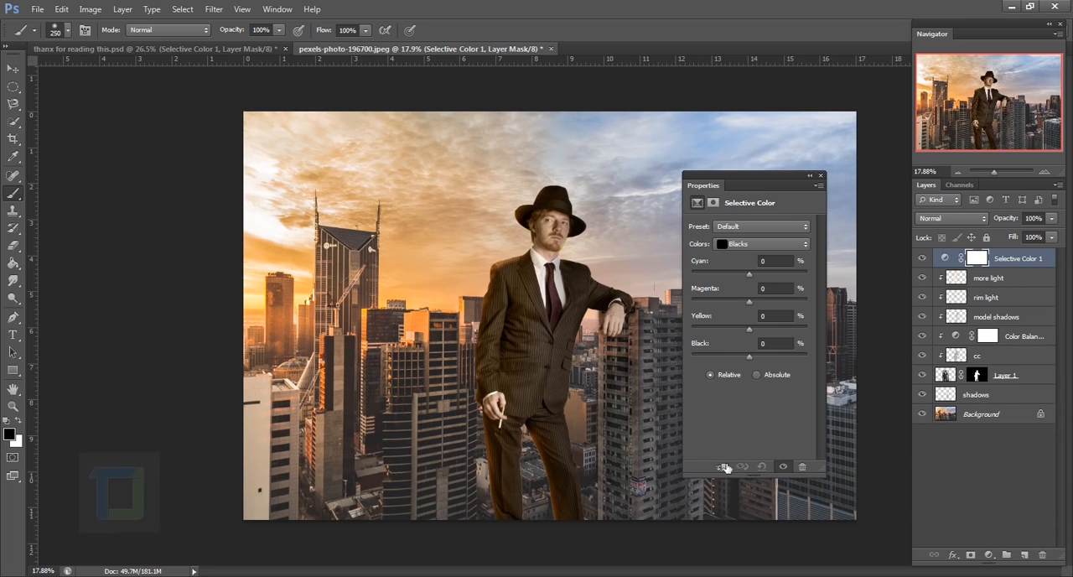
click(724, 466)
drag(757, 192, 784, 183)
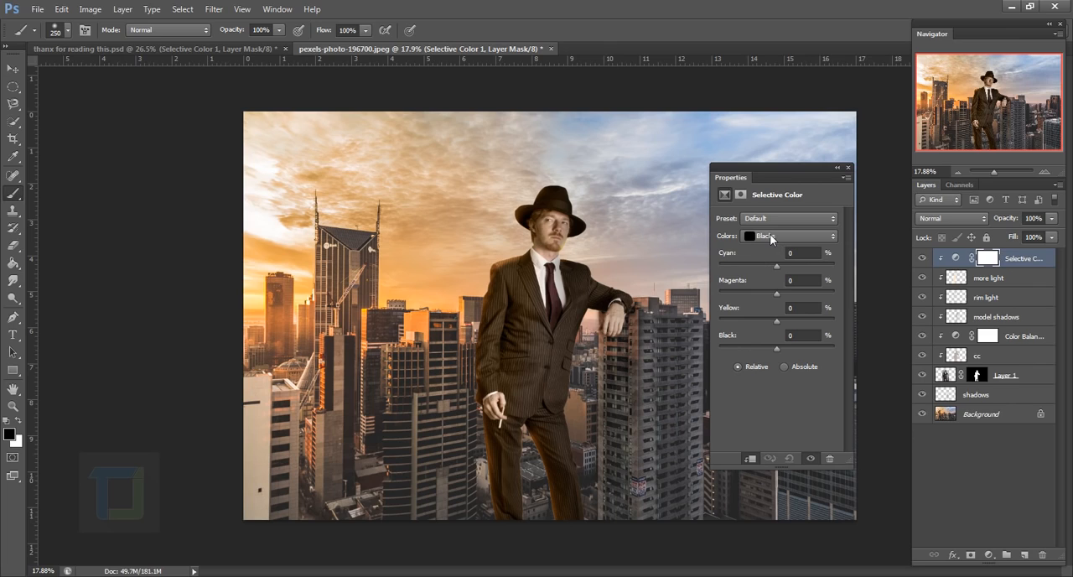
Set the Black amount for the Blacks to -7% in the Selective Color adjustment
click(771, 238)
click(769, 233)
drag(773, 346, 772, 346)
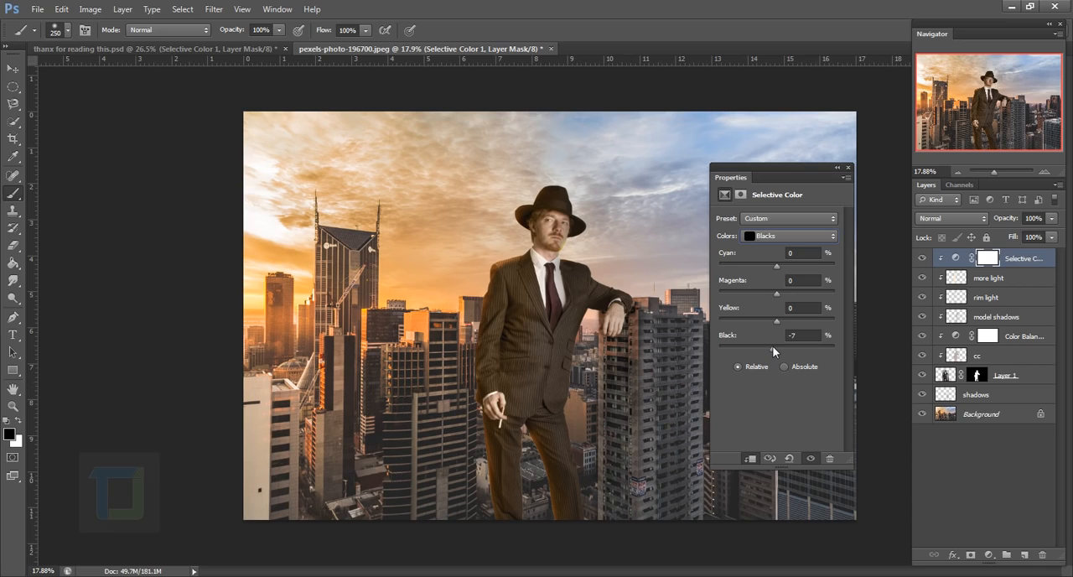
Set the Selective Color adjustment's Black amount to -8% for the Blacks and +4% for the Neutrals
drag(772, 347, 743, 342)
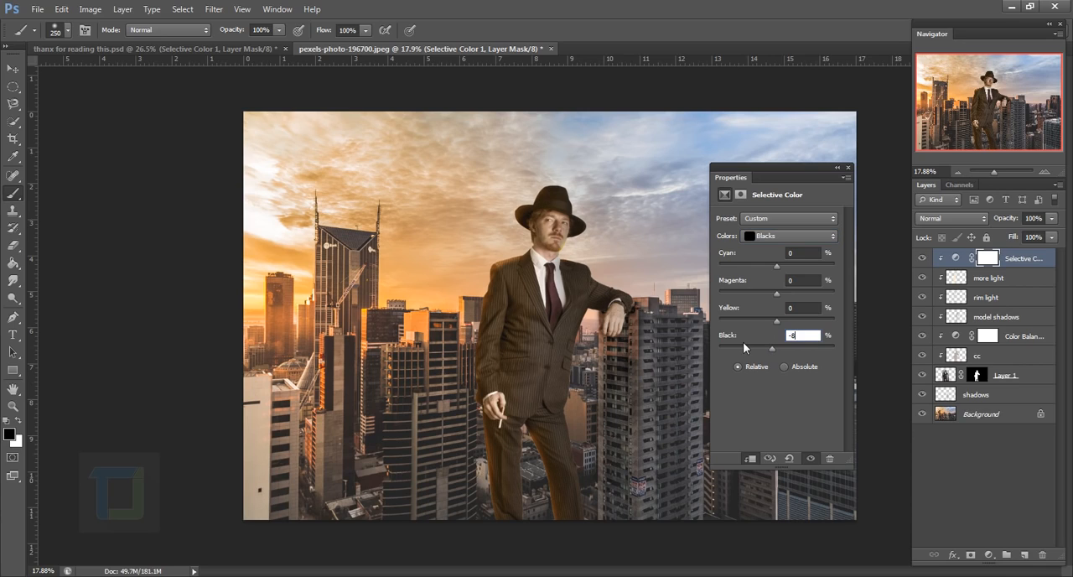
key(Return)
click(788, 236)
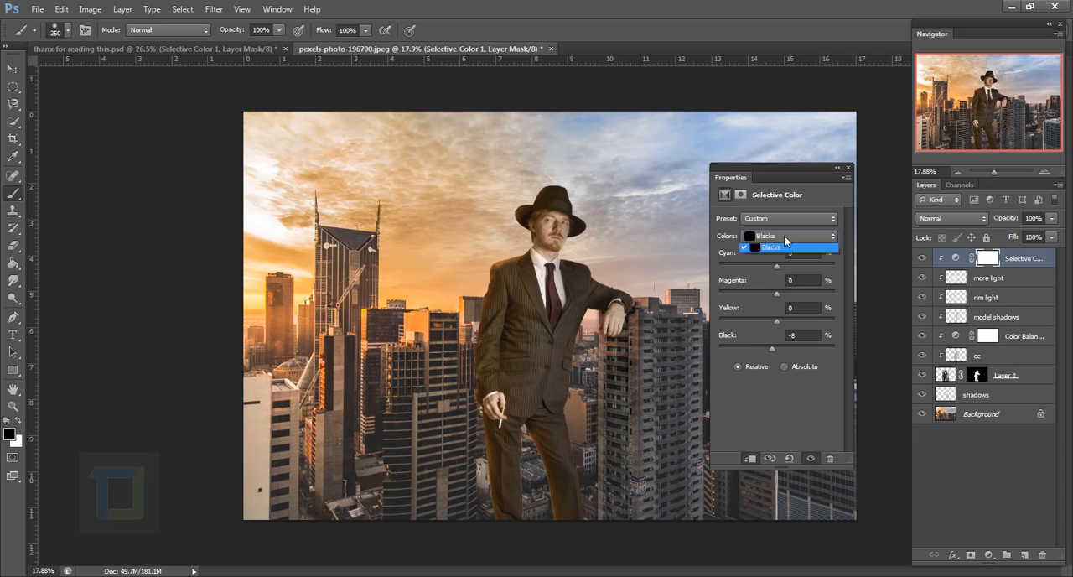
click(766, 325)
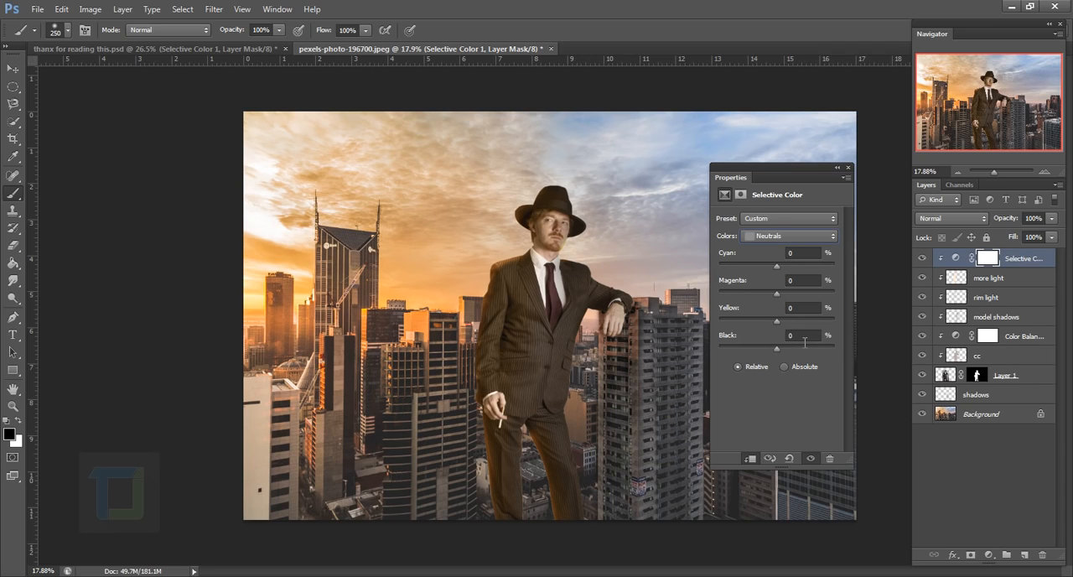
click(804, 339)
key(Return)
Raise the Selective Color adjustment's Yellow amount slightly for the Blacks and set it to -13% for the Neutrals
click(782, 237)
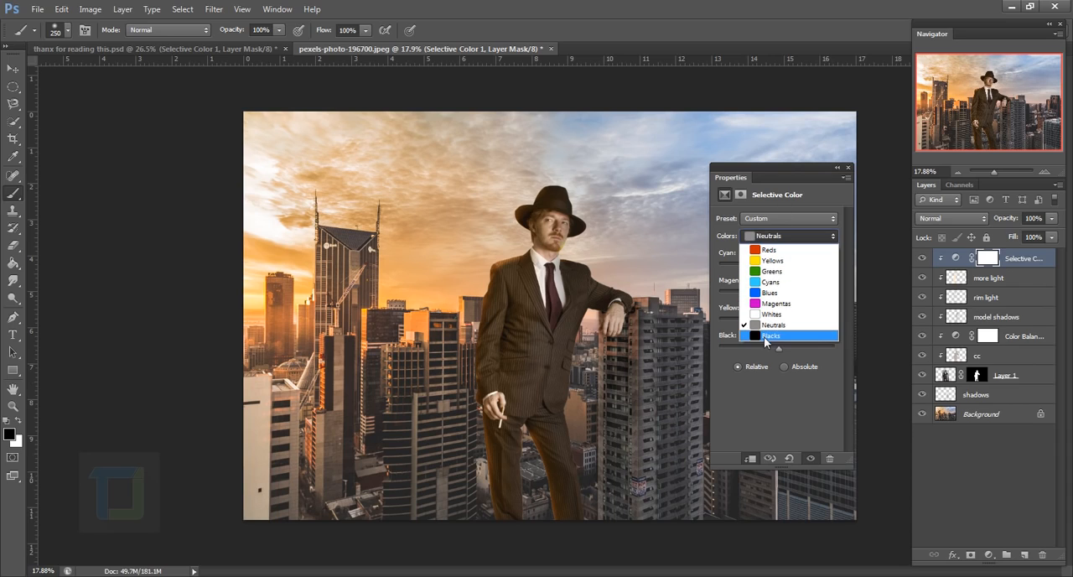
click(766, 336)
drag(779, 326, 771, 317)
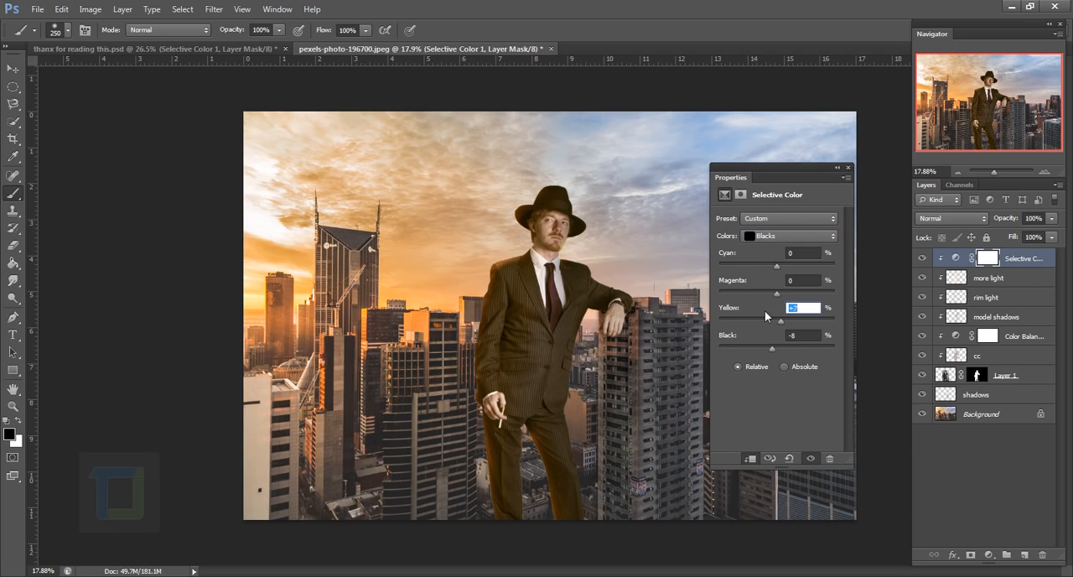
key(Return)
click(787, 240)
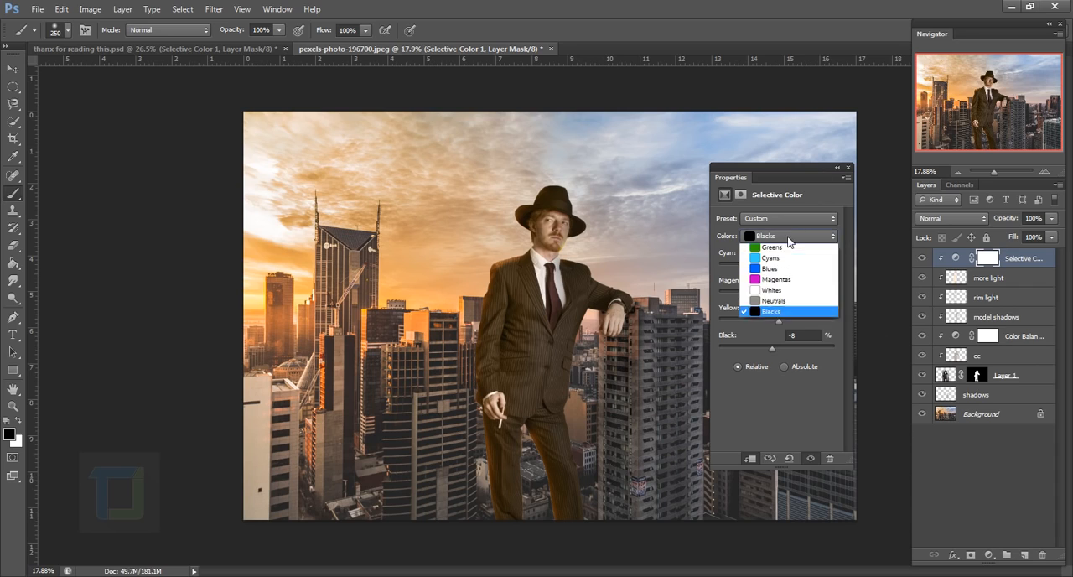
click(773, 324)
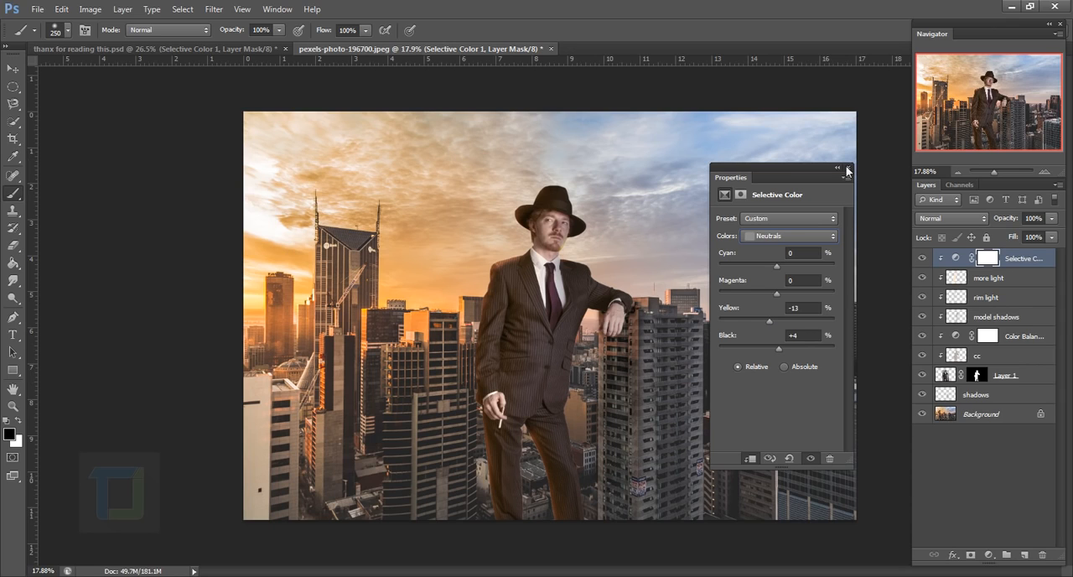
click(846, 171)
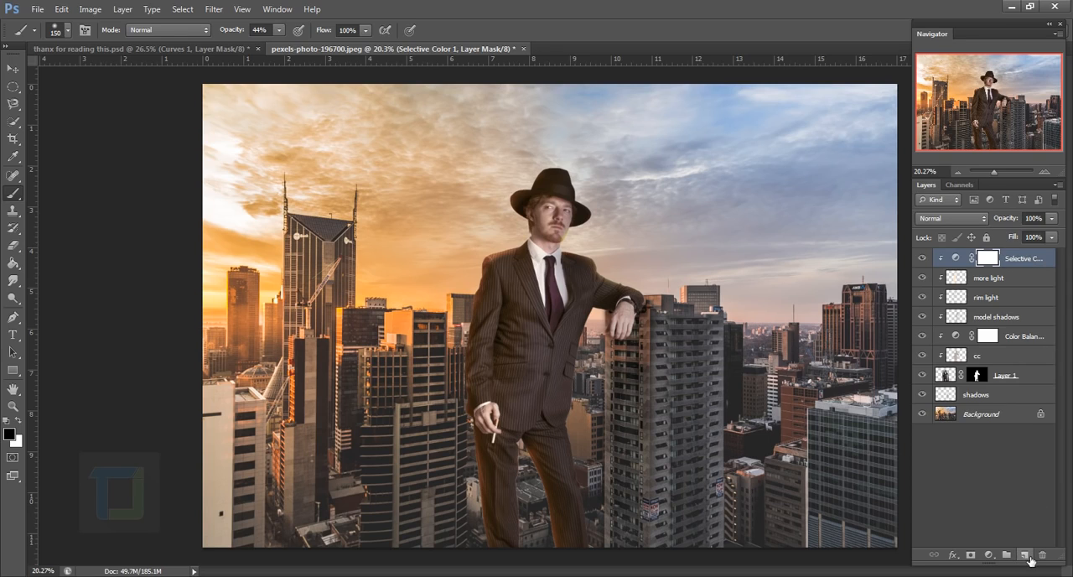
Add a new layer above the Selective Color adjustment and fill it with black
click(1024, 555)
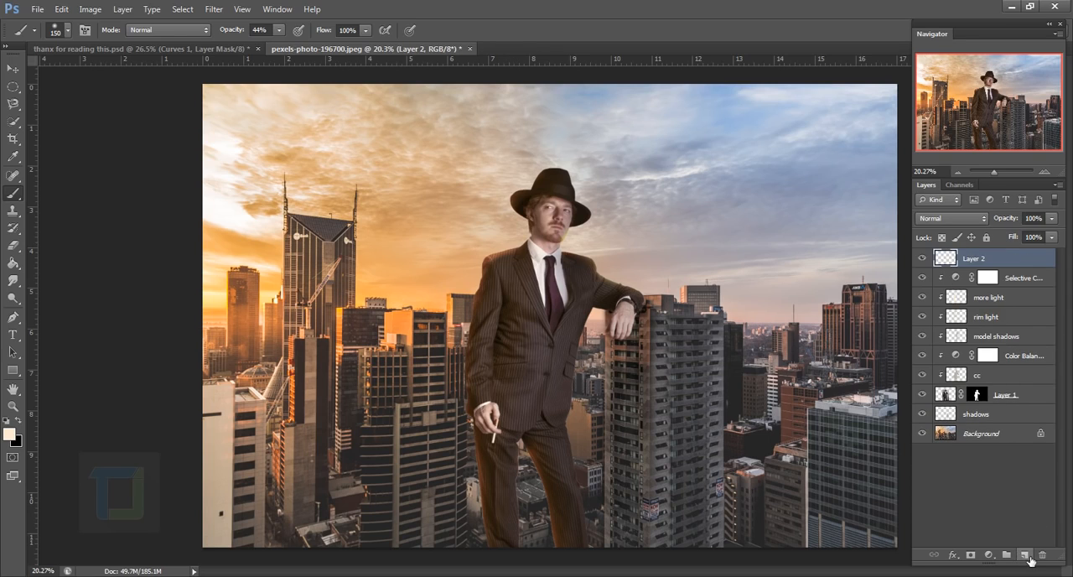
click(14, 262)
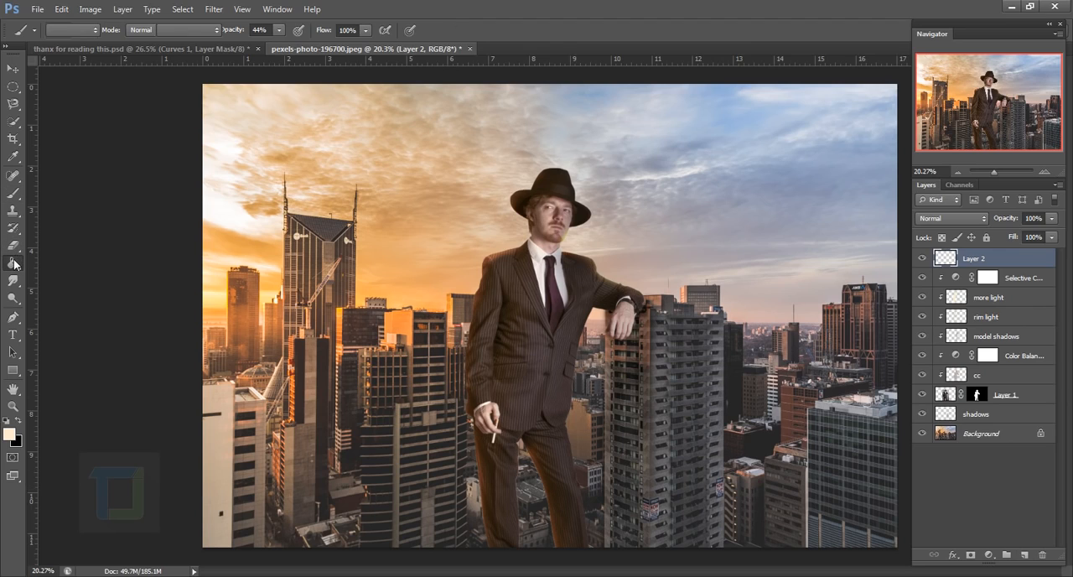
click(18, 422)
click(605, 344)
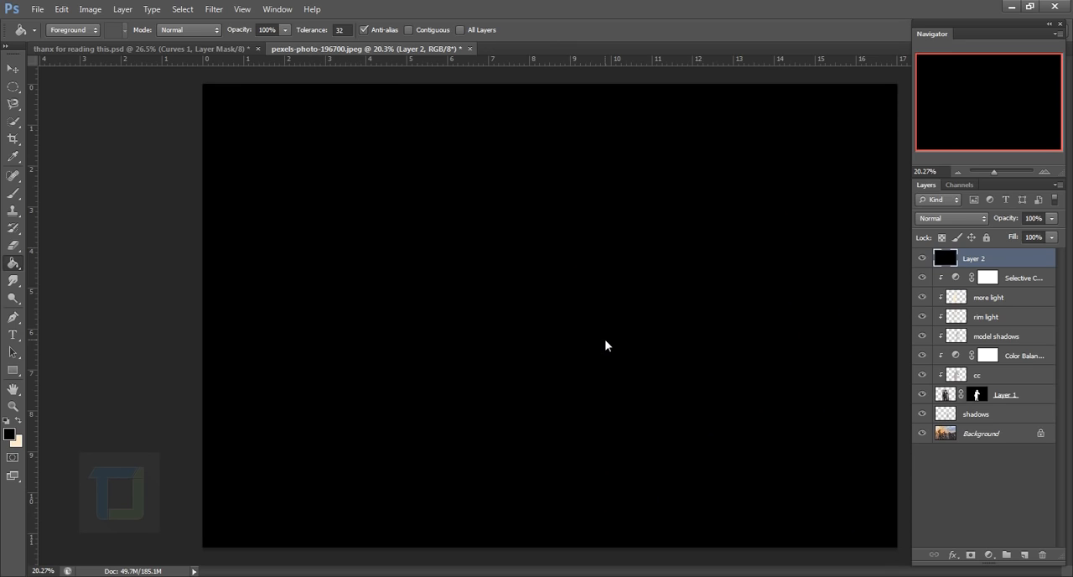
Render a 105mm Prime lens flare at 100% brightness on the black layer, centred in its left part
click(215, 9)
mouse_move(240, 172)
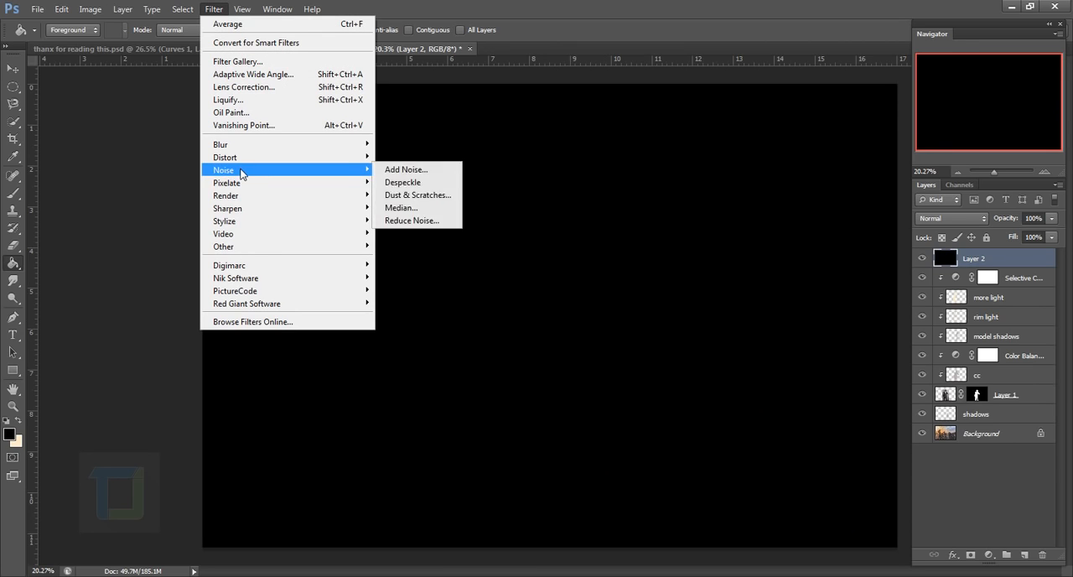
mouse_move(252, 196)
click(403, 233)
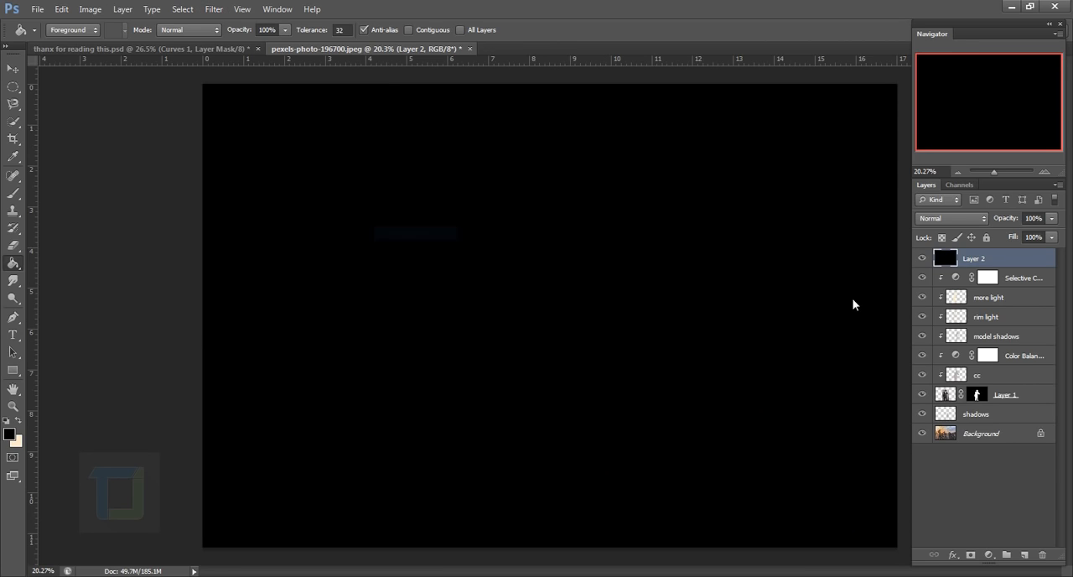
click(433, 339)
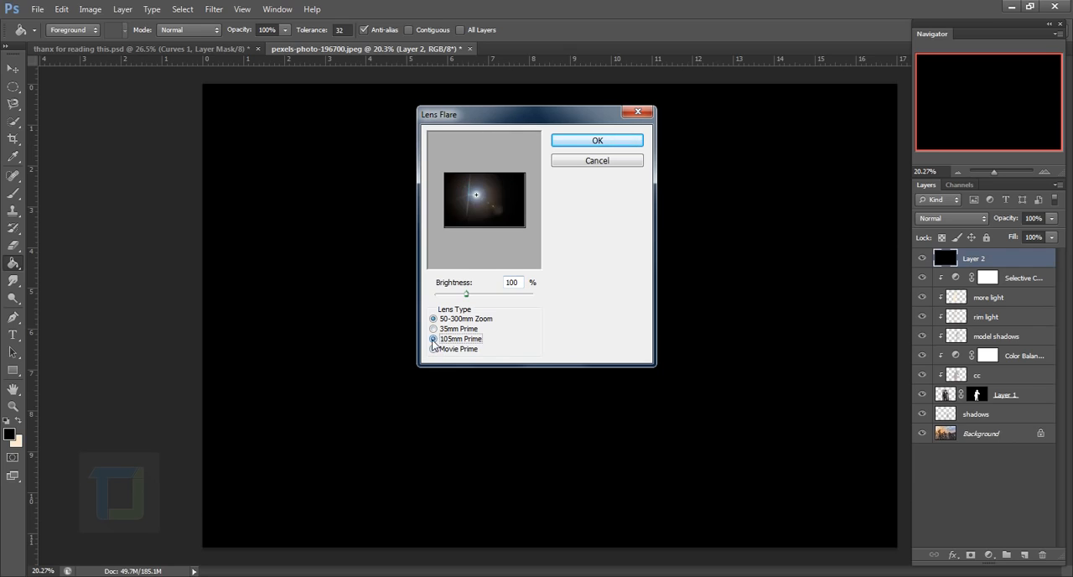
mouse_move(474, 200)
mouse_down()
mouse_move(453, 181)
mouse_move(463, 201)
mouse_up()
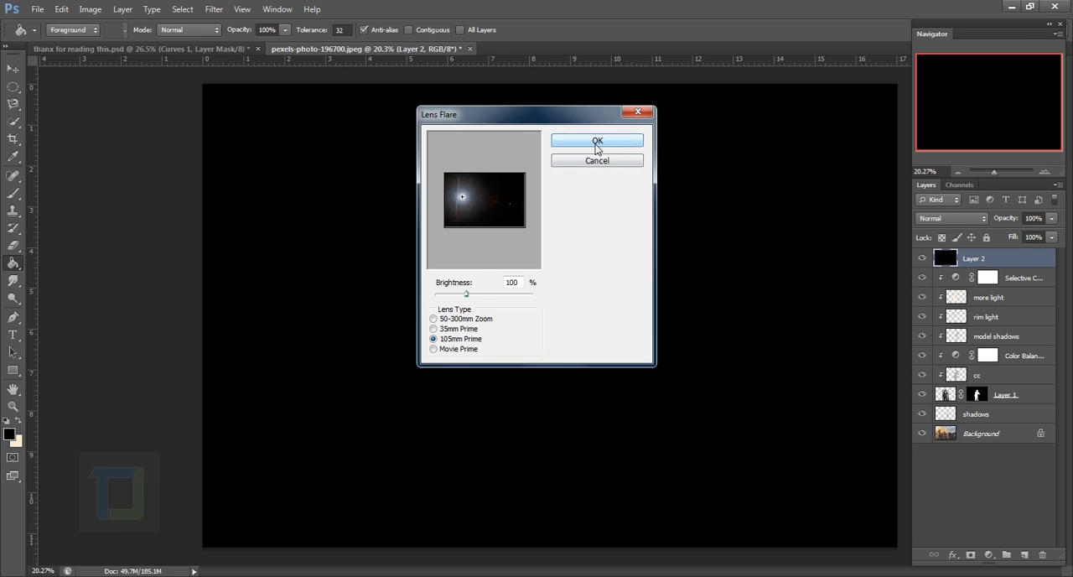
click(600, 142)
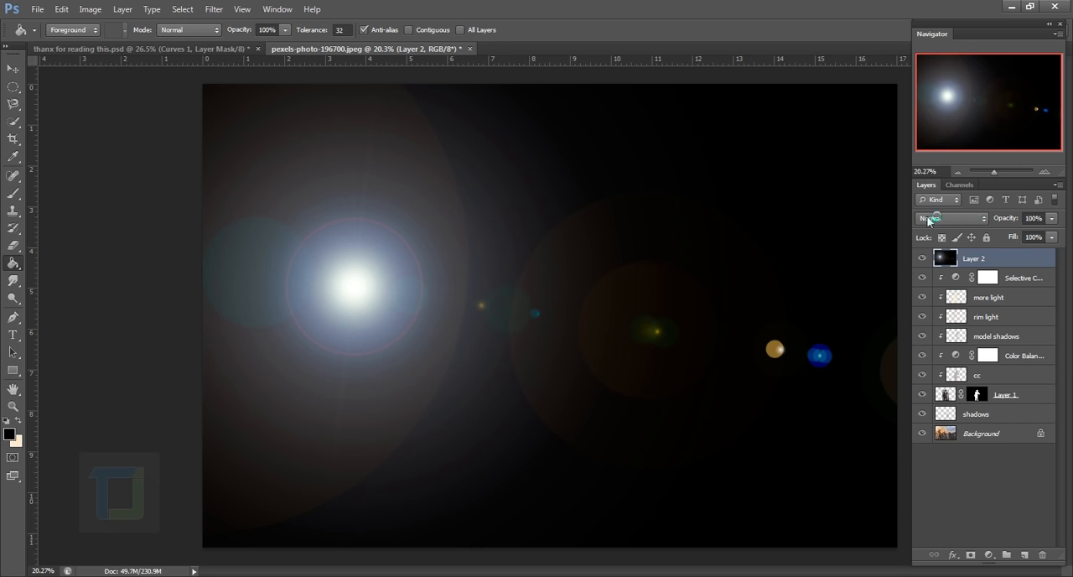
Set the flare layer's blend mode to Screen and move the flare over the sun beside the twin-spired tower
click(947, 219)
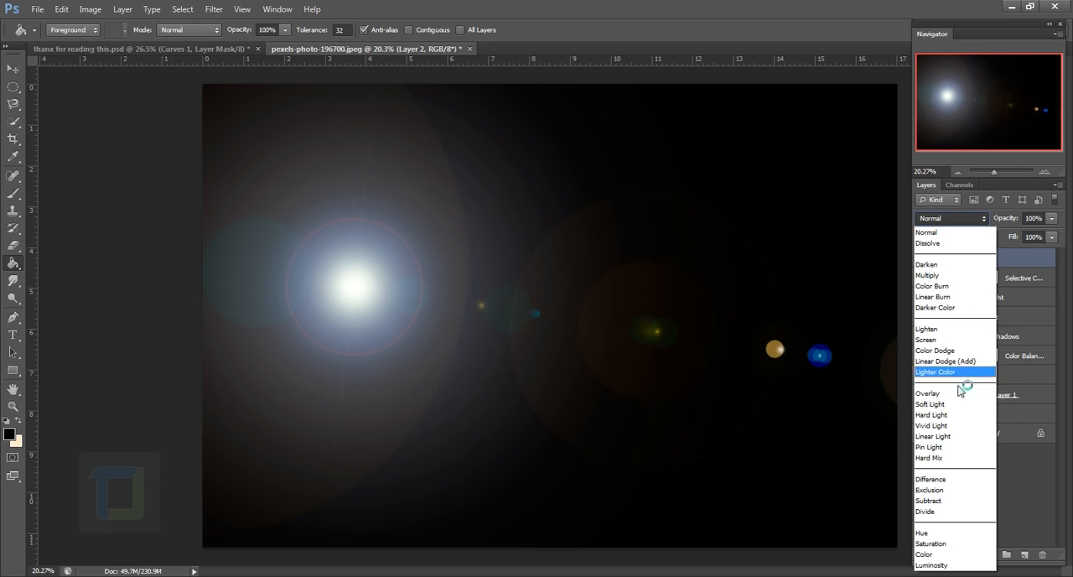
click(943, 340)
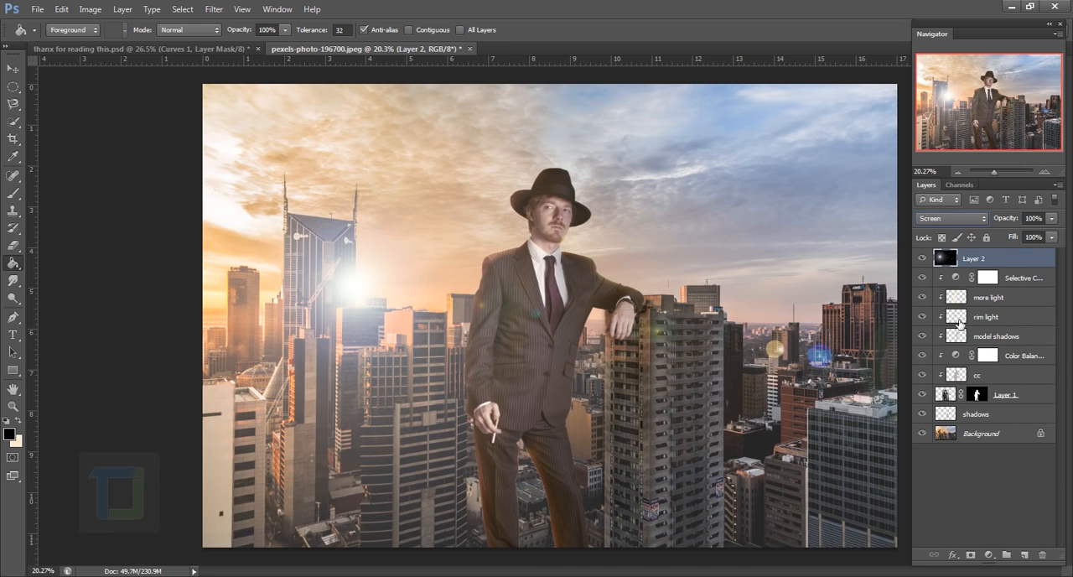
click(13, 67)
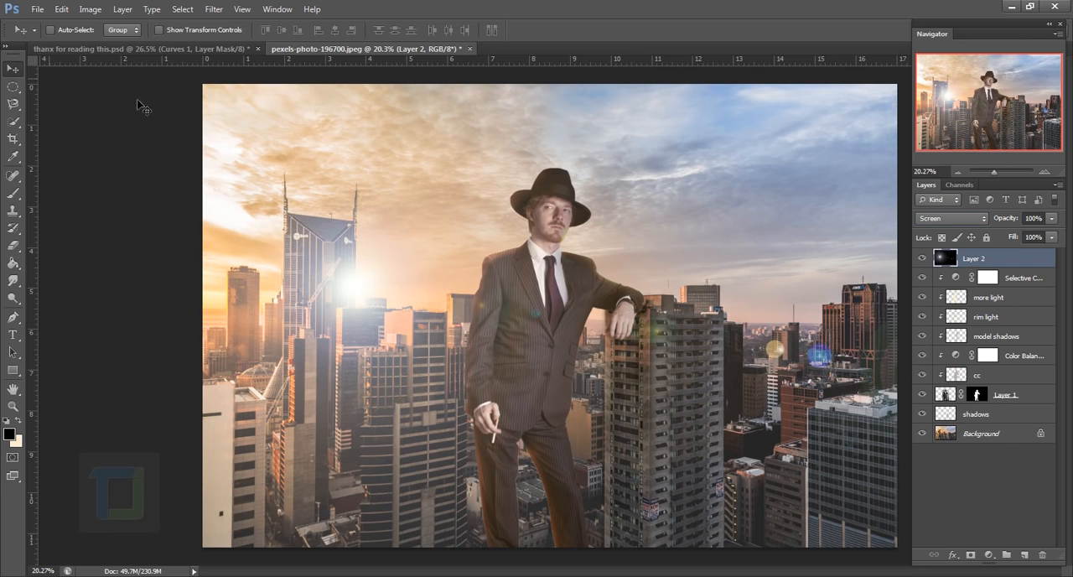
drag(403, 313, 315, 291)
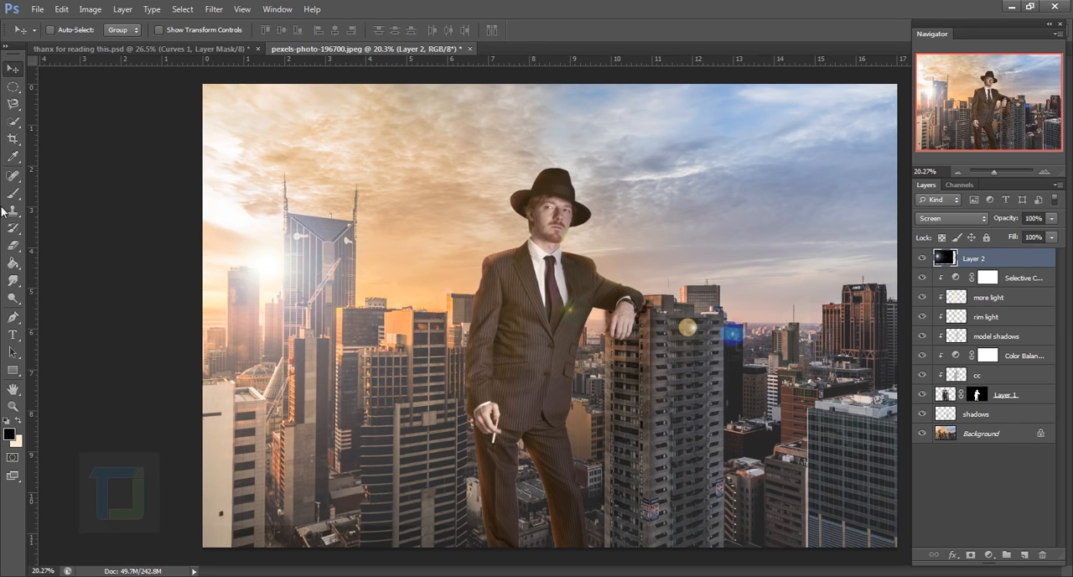
Erase the lens flare's stray coloured spots over the high-rise and the man's jacket, enlarging the eraser to 300
click(11, 249)
drag(696, 332, 752, 337)
key(bracketright)
key(bracketright)
key(bracketright)
key(bracketright)
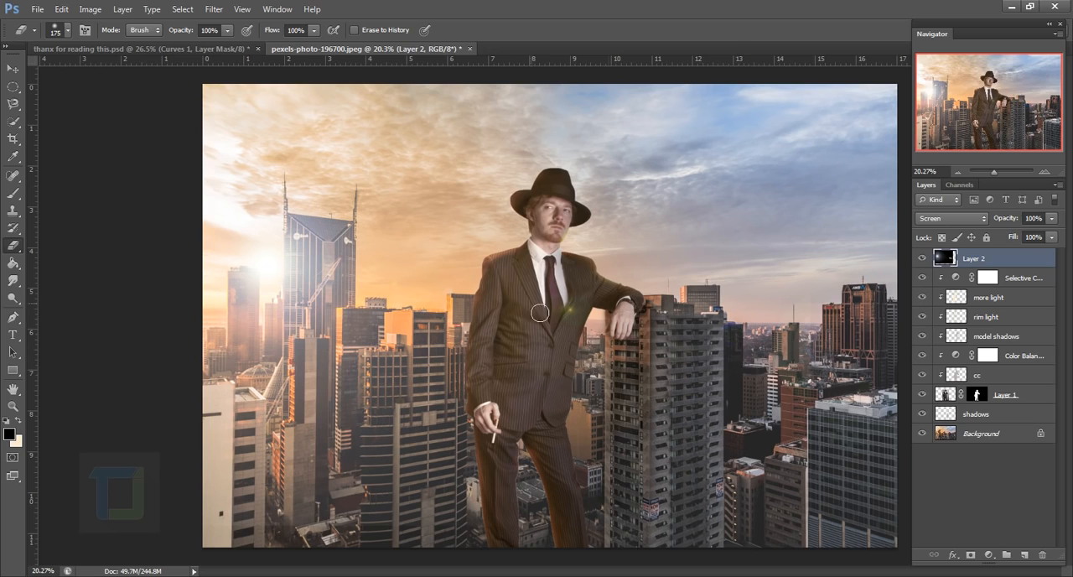
drag(568, 310, 594, 337)
Colorize the flare layer a warm orange with Hue/Saturation, using a hue of 33 and a raised saturation
click(89, 10)
mouse_move(126, 43)
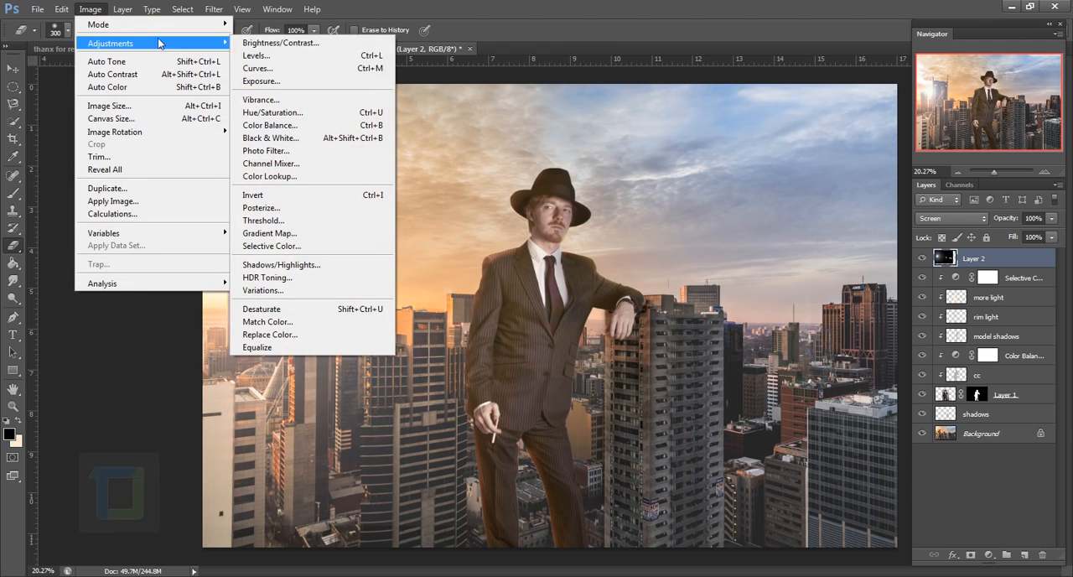
click(295, 114)
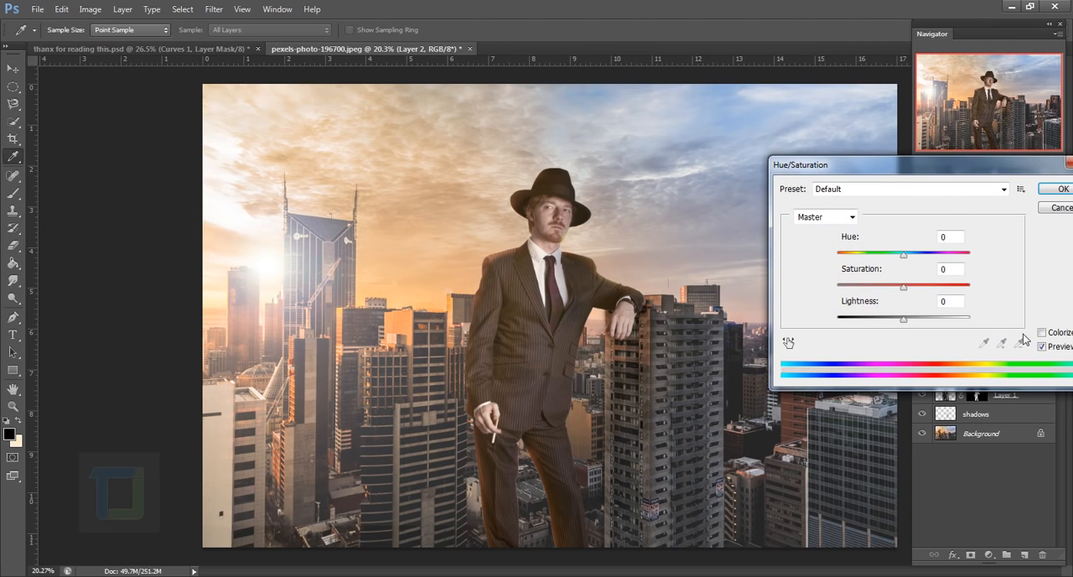
click(1041, 334)
drag(925, 168, 787, 187)
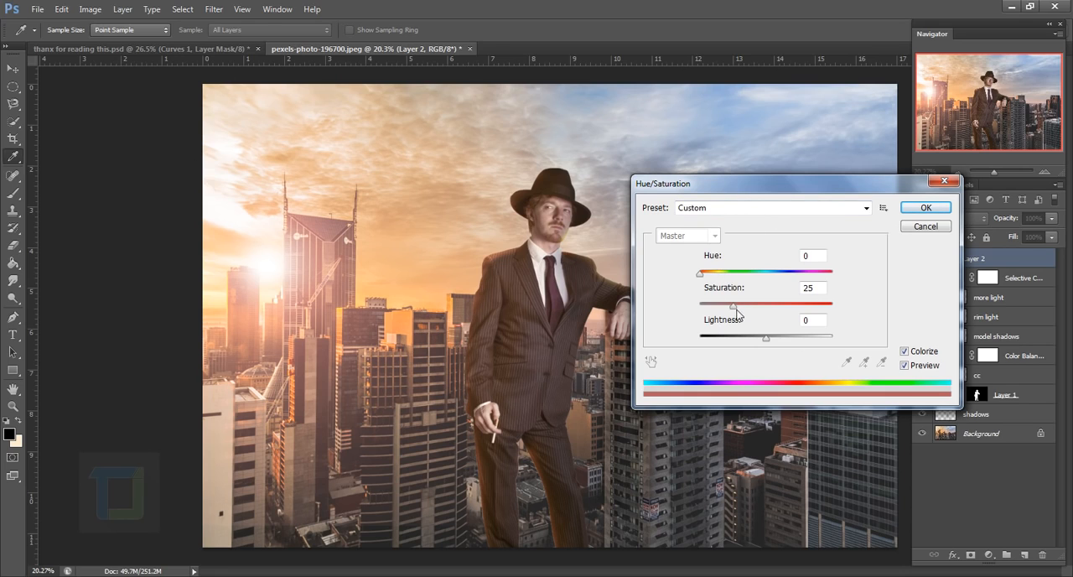
drag(734, 310, 761, 313)
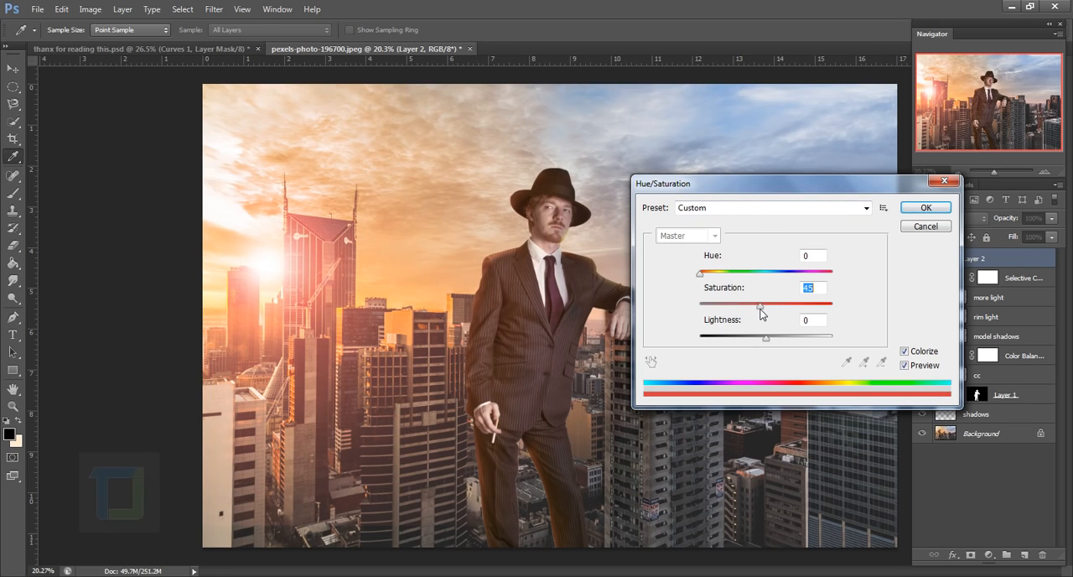
drag(702, 274, 712, 279)
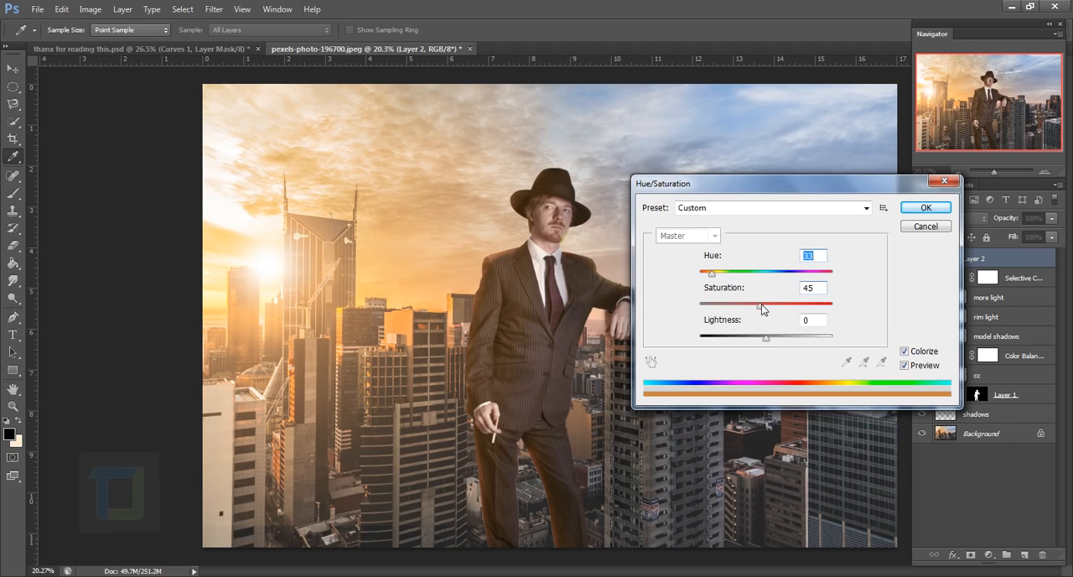
drag(760, 307, 776, 309)
drag(767, 313, 764, 315)
click(925, 208)
key(e)
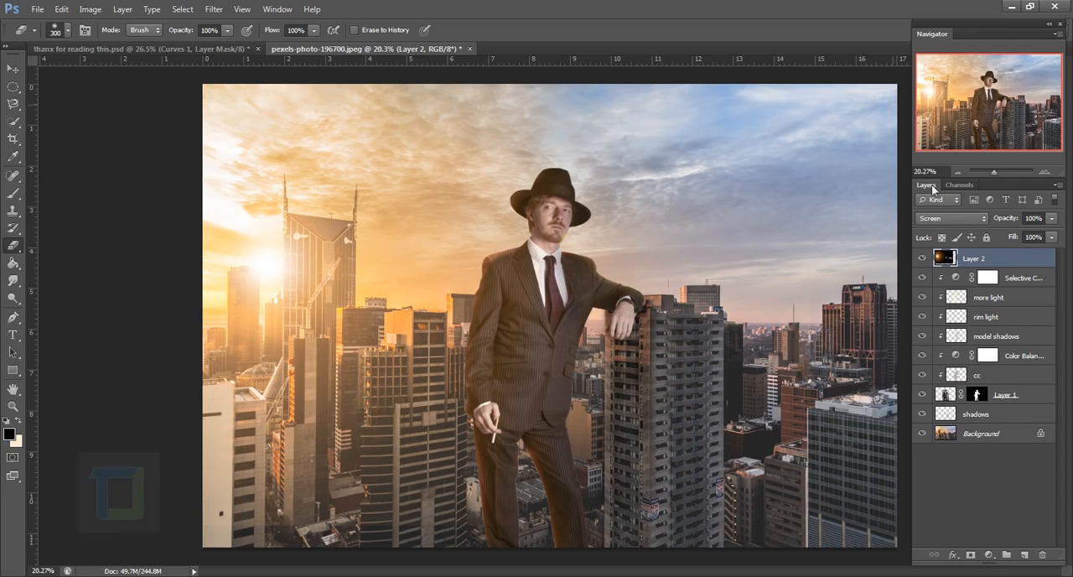
Add a new layer above the flare and sample a pale cream brush colour from the sun's glow
click(1024, 555)
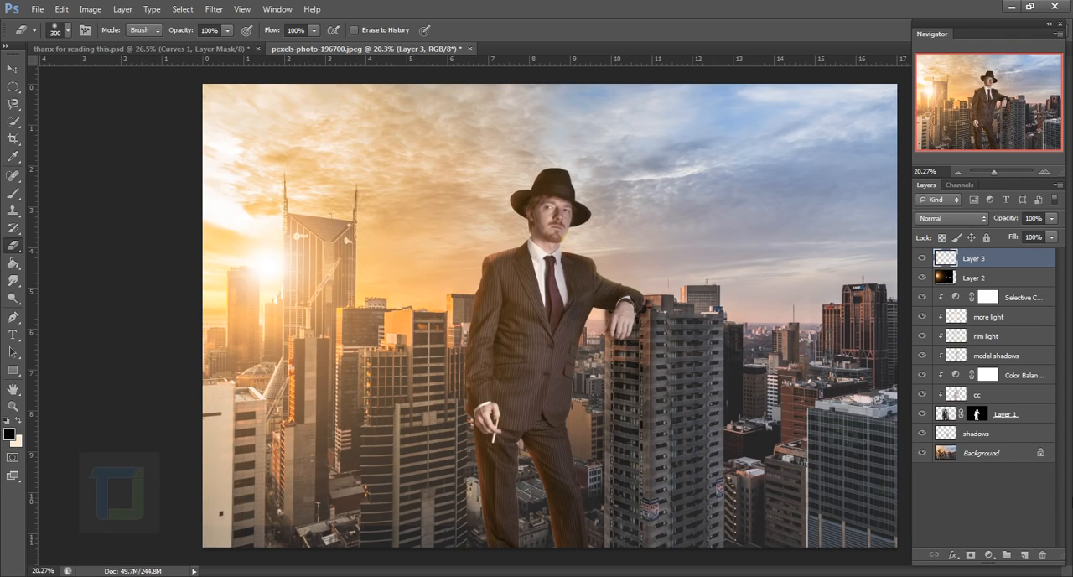
click(13, 192)
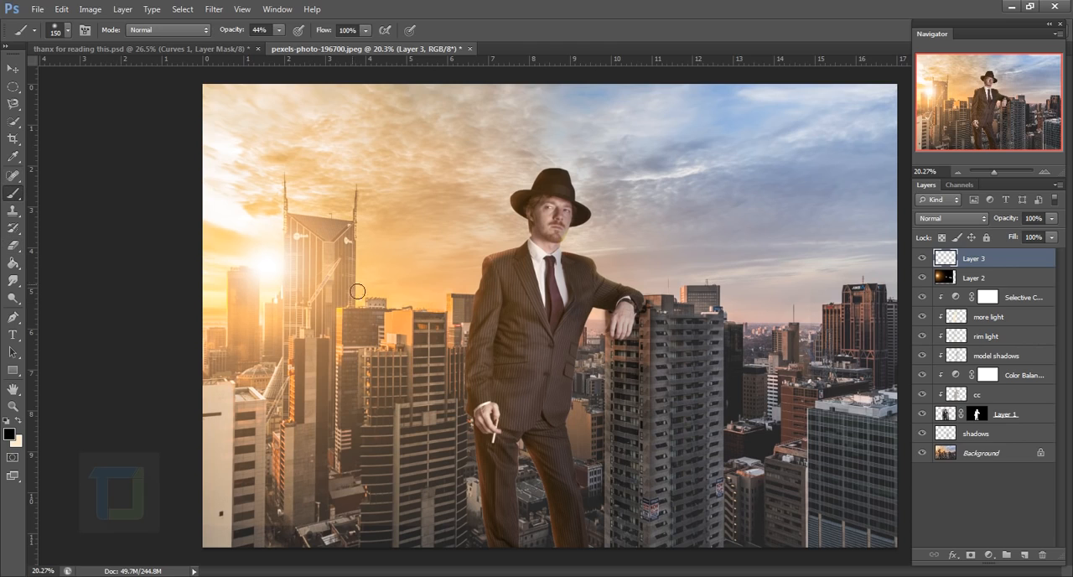
key(bracketright)
key(bracketright)
key(bracketright)
key(bracketright)
key(bracketright)
key(bracketright)
key(bracketright)
mouse_move(288, 247)
mouse_down()
mouse_move(251, 247)
mouse_move(280, 287)
mouse_move(278, 301)
mouse_up()
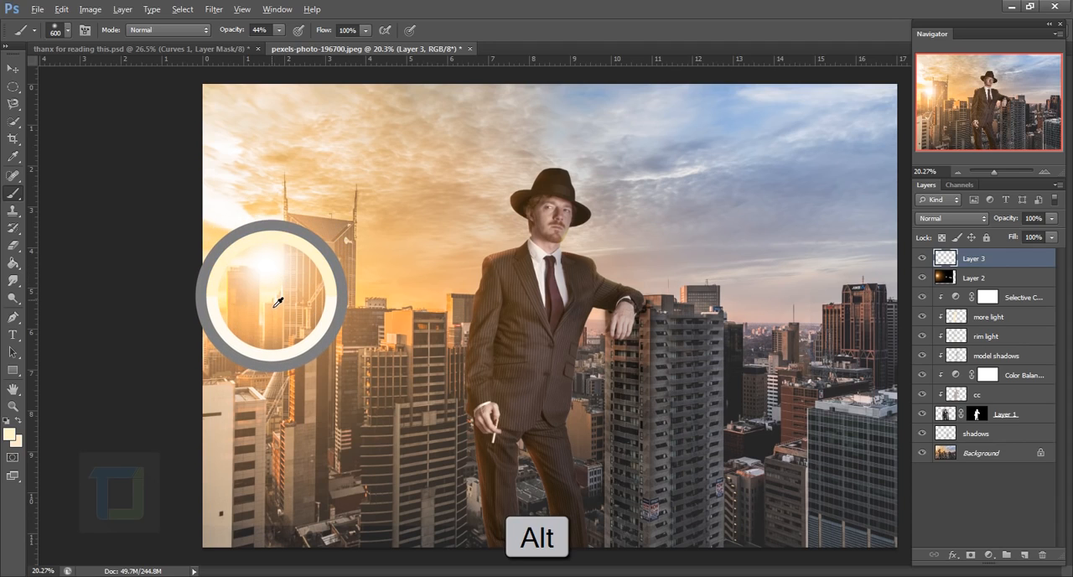
Paint a soft glow around the sun and twin-spired tower with a size 1400 brush, and set the layer's blend mode to Color Dodge
key(bracketright)
key(bracketright)
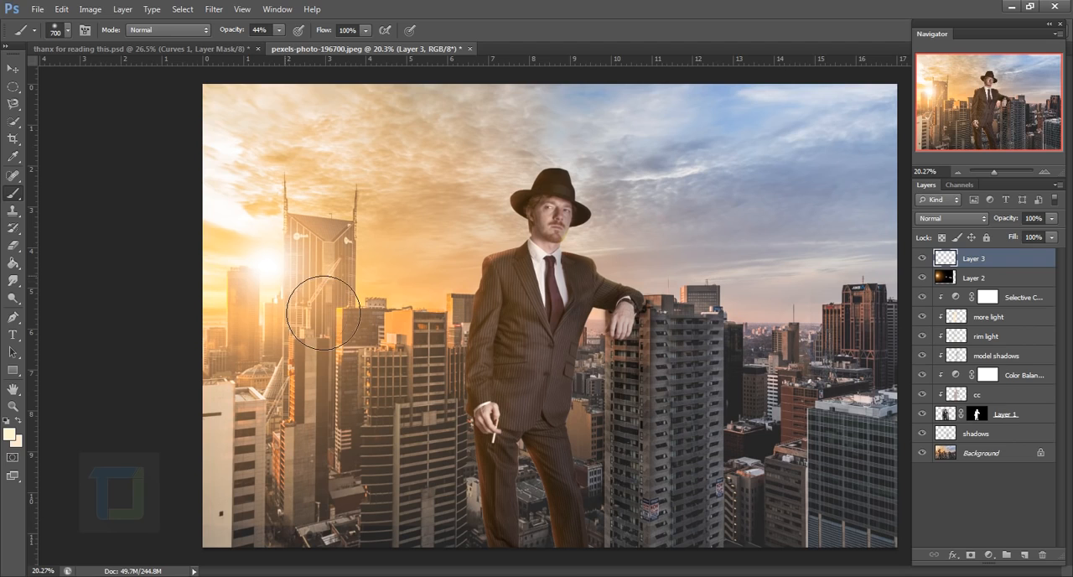
key(bracketright)
key(bracketright)
key(bracketright)
key(bracketright)
key(bracketright)
key(bracketright)
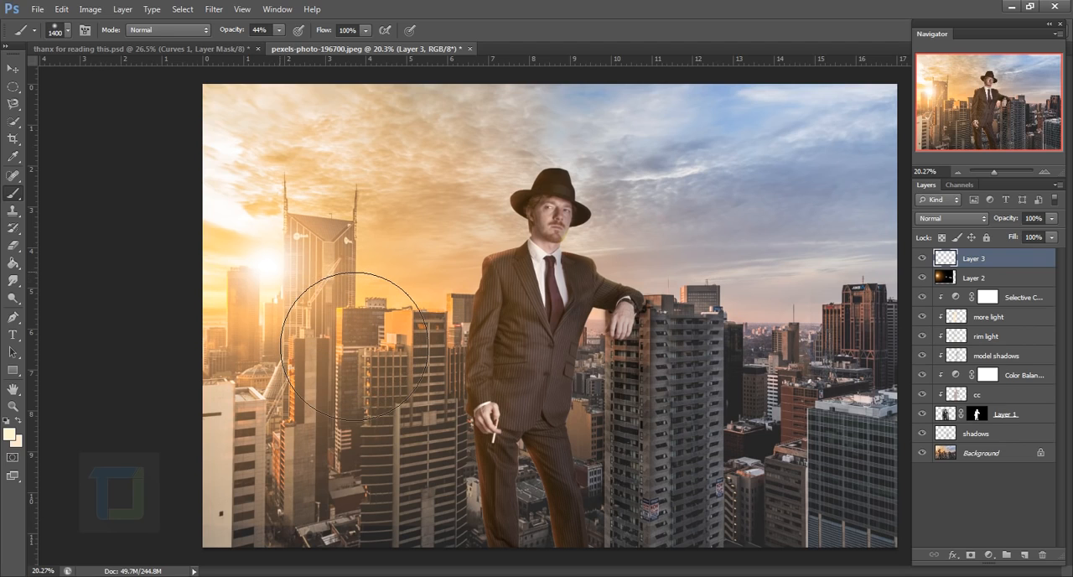
click(923, 259)
click(923, 258)
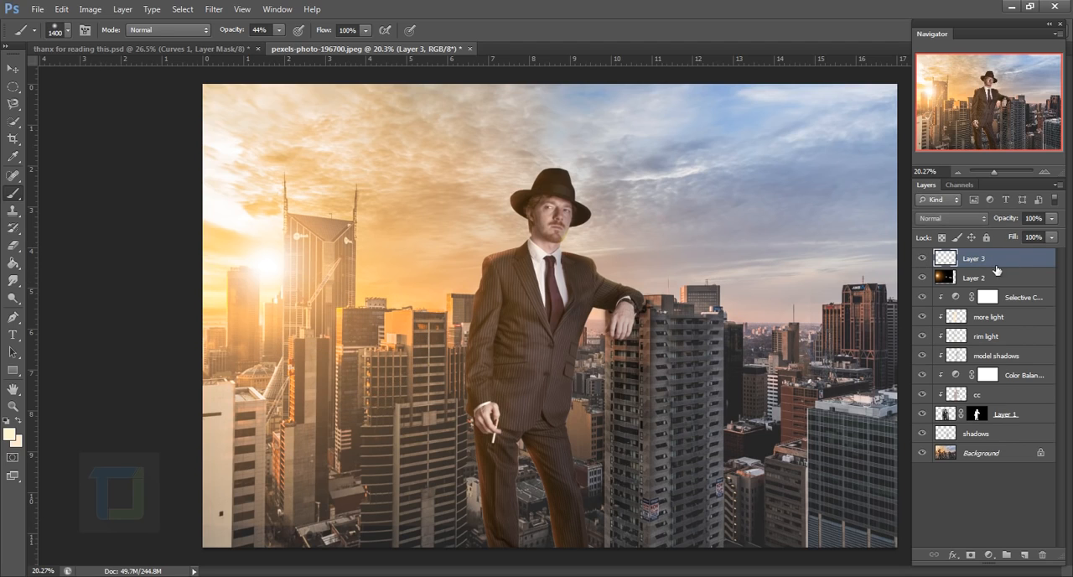
drag(336, 347, 345, 347)
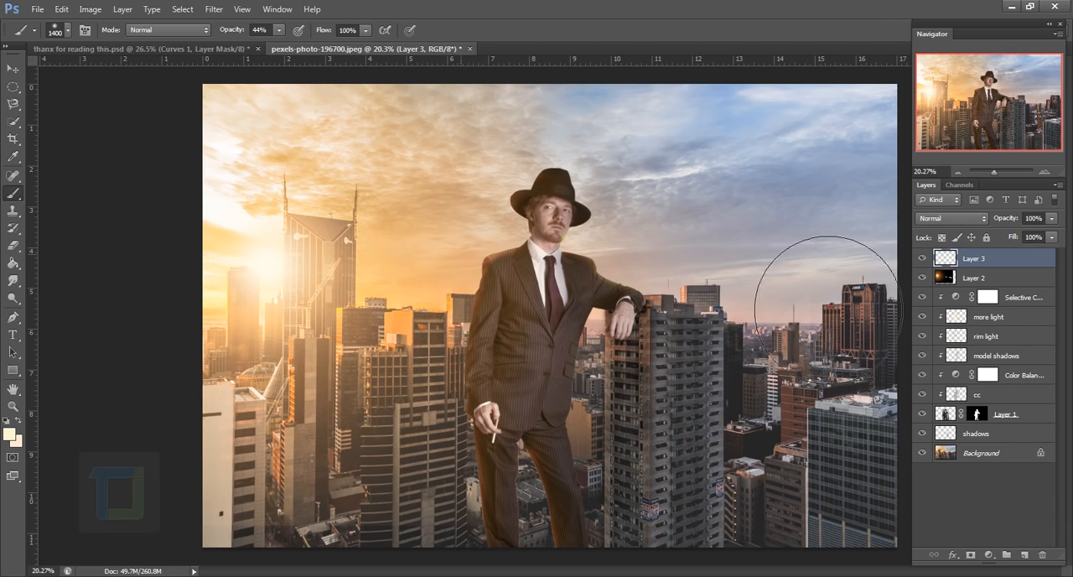
click(945, 218)
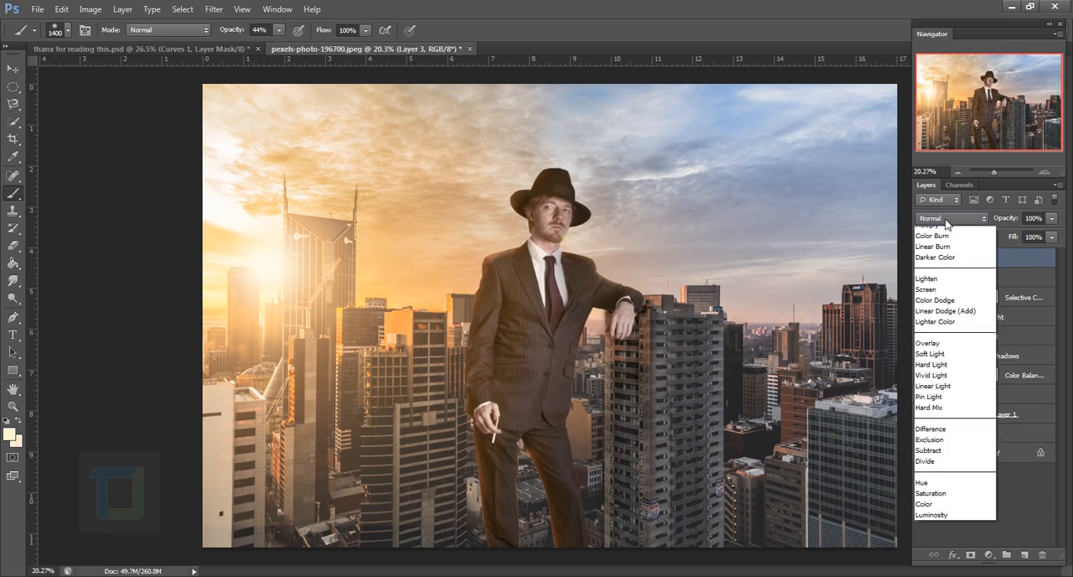
click(933, 351)
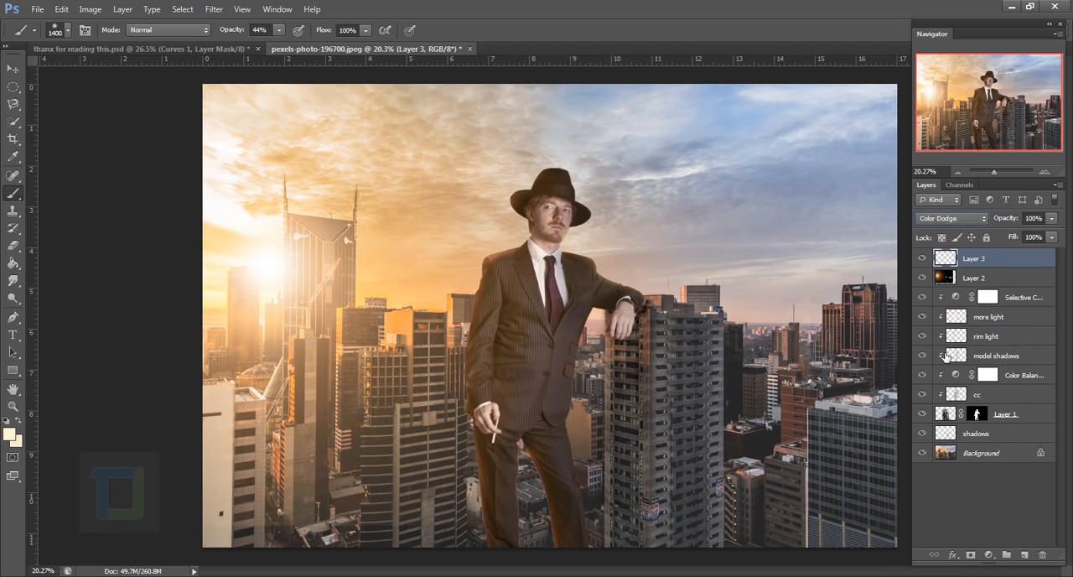
Compare the Screen and Vivid Light blend modes on the sun glow layer, settle on Screen, and check the glow's effect
click(945, 218)
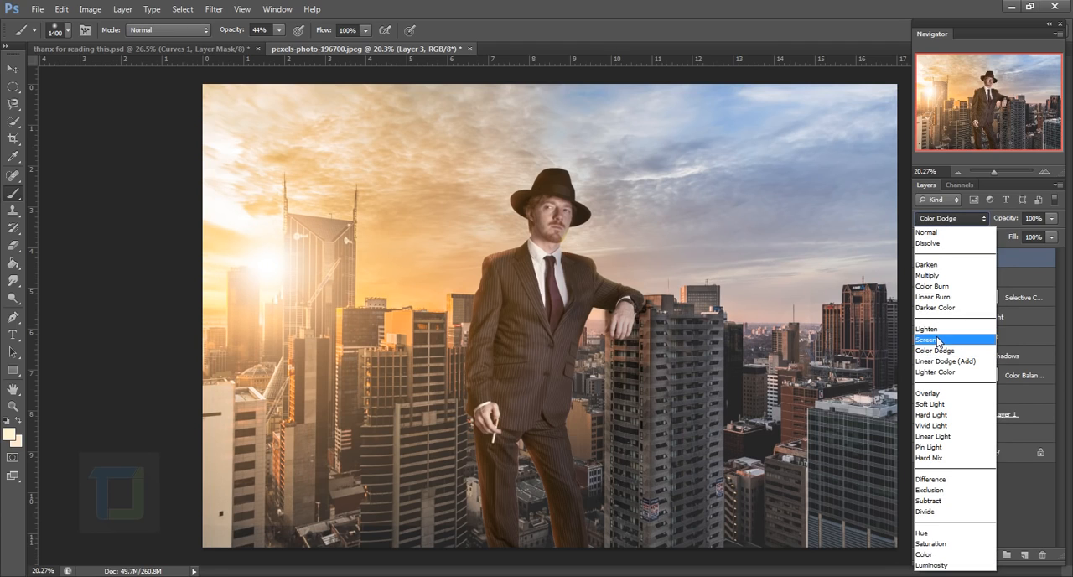
click(933, 341)
click(927, 258)
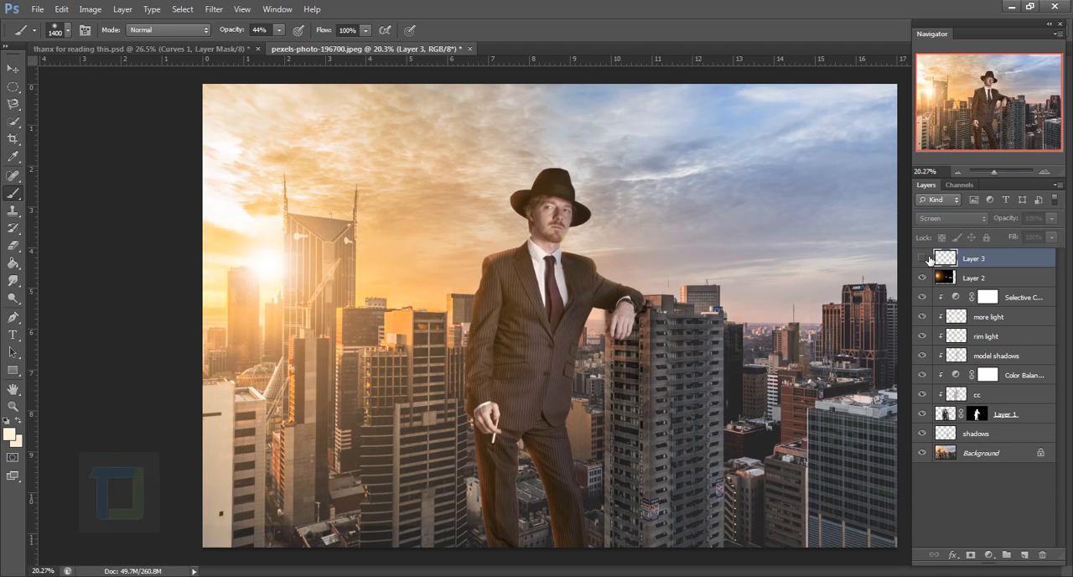
click(927, 258)
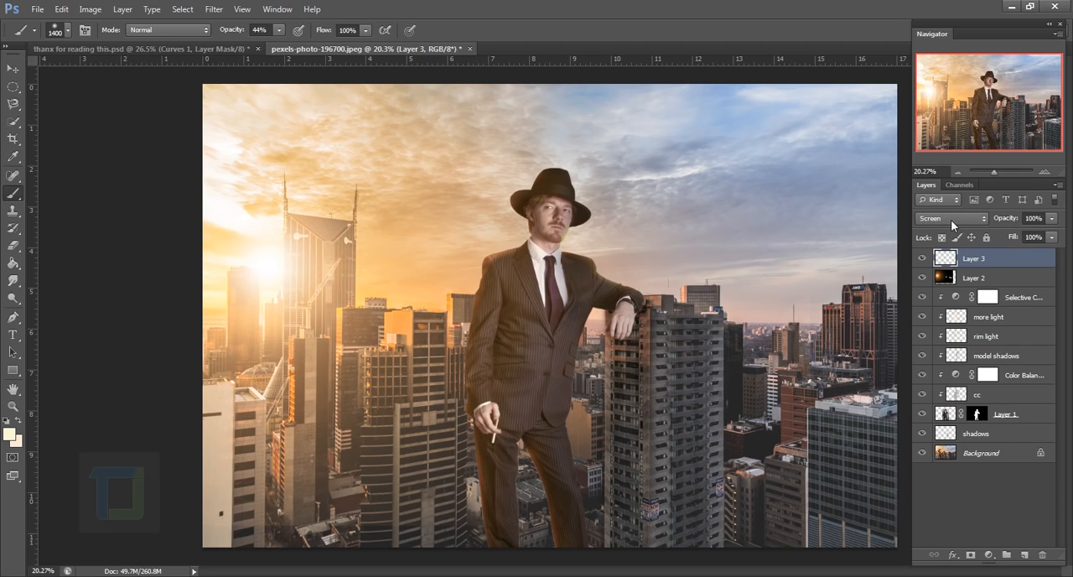
click(951, 219)
click(940, 430)
click(954, 218)
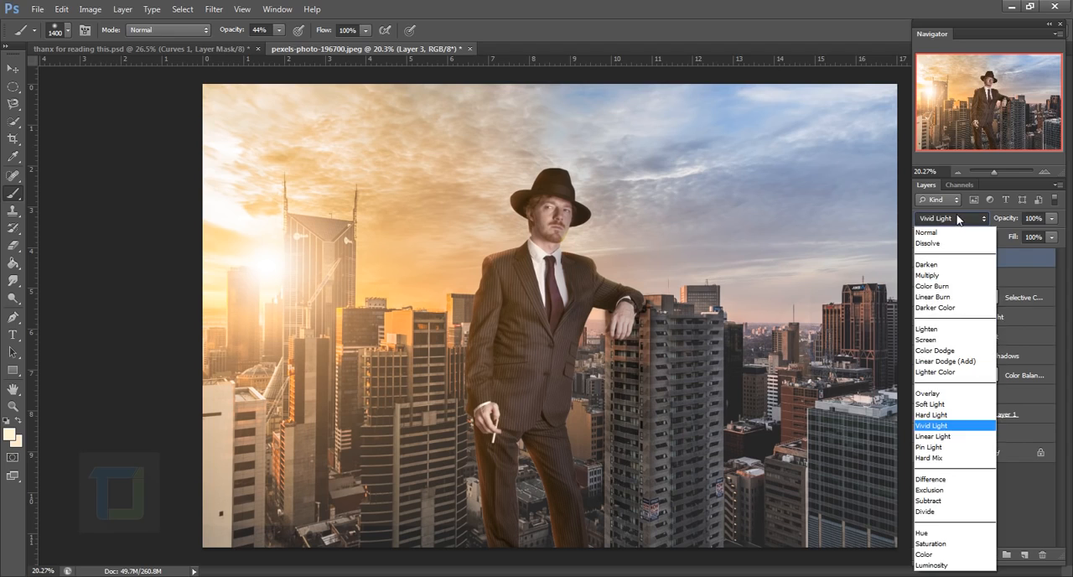
click(926, 339)
click(923, 258)
click(922, 258)
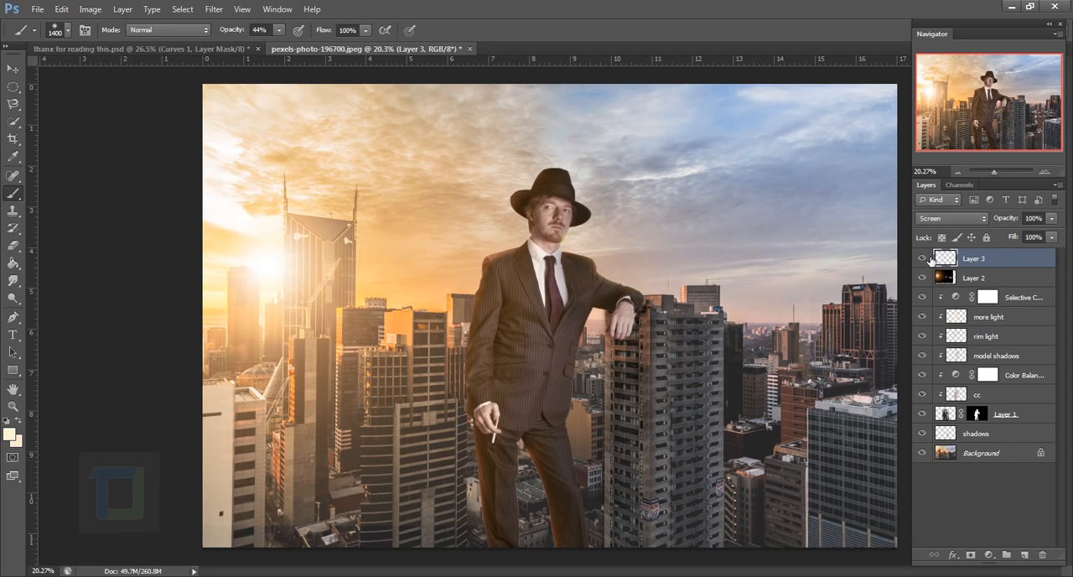
Enlarge the glow layer about its centre to 312.12% width and 130.73% height, shift it slightly towards the man, and check its effect
key(ctrl+t)
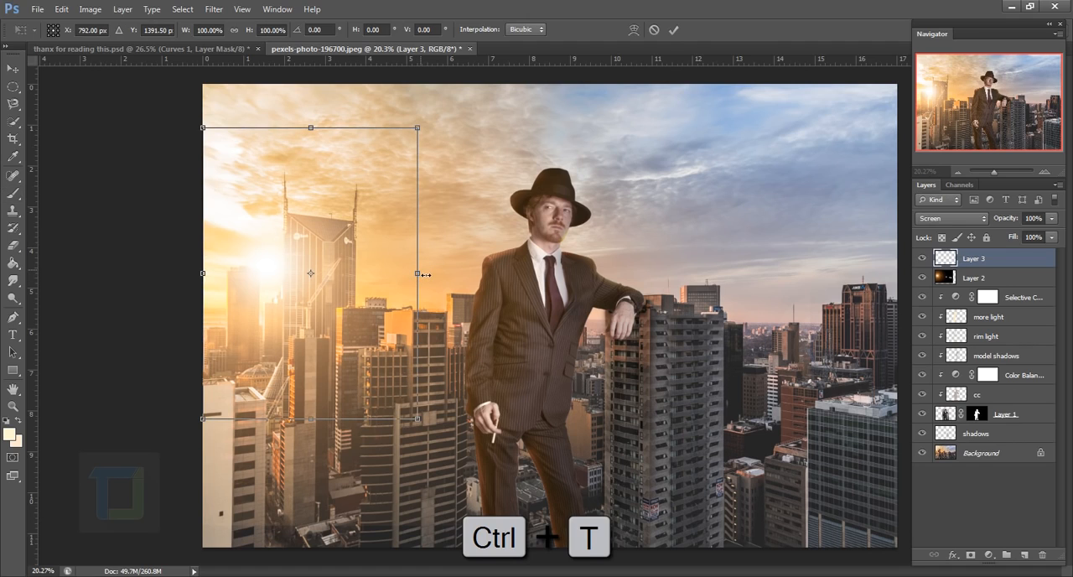
drag(426, 275, 568, 273)
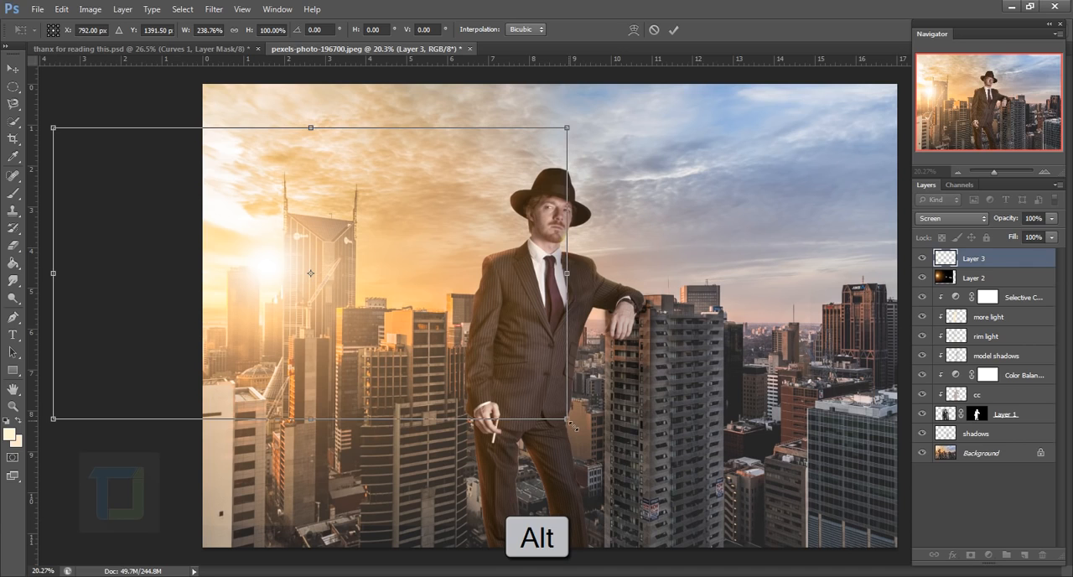
drag(573, 425, 651, 469)
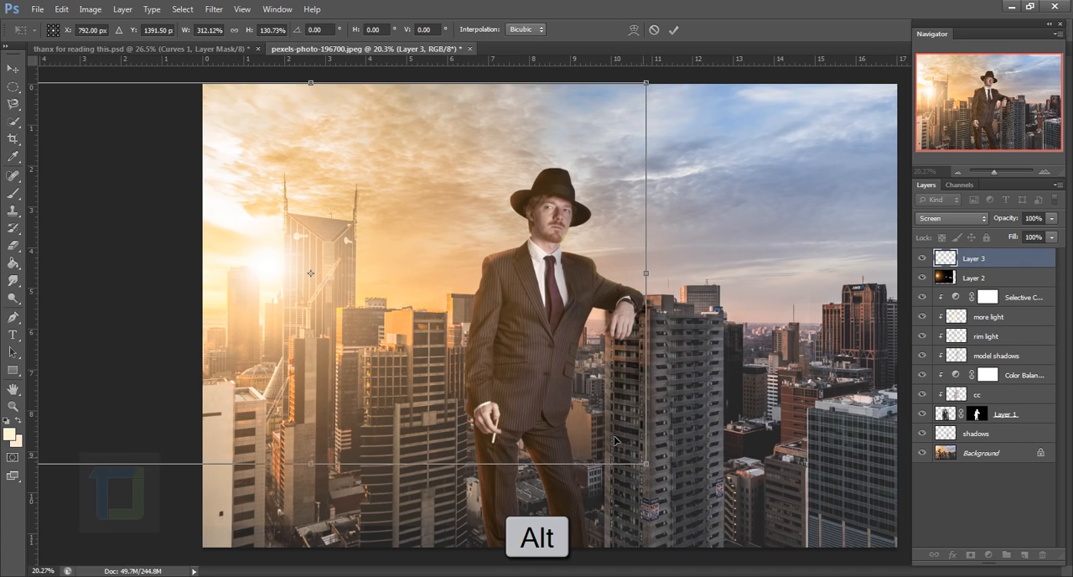
drag(478, 367, 485, 354)
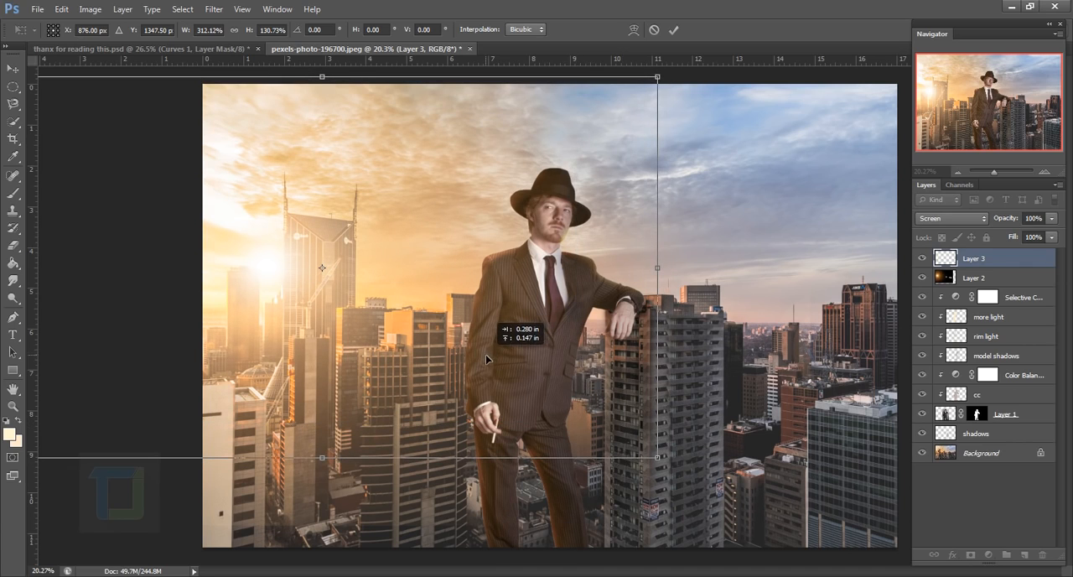
click(673, 30)
key(b)
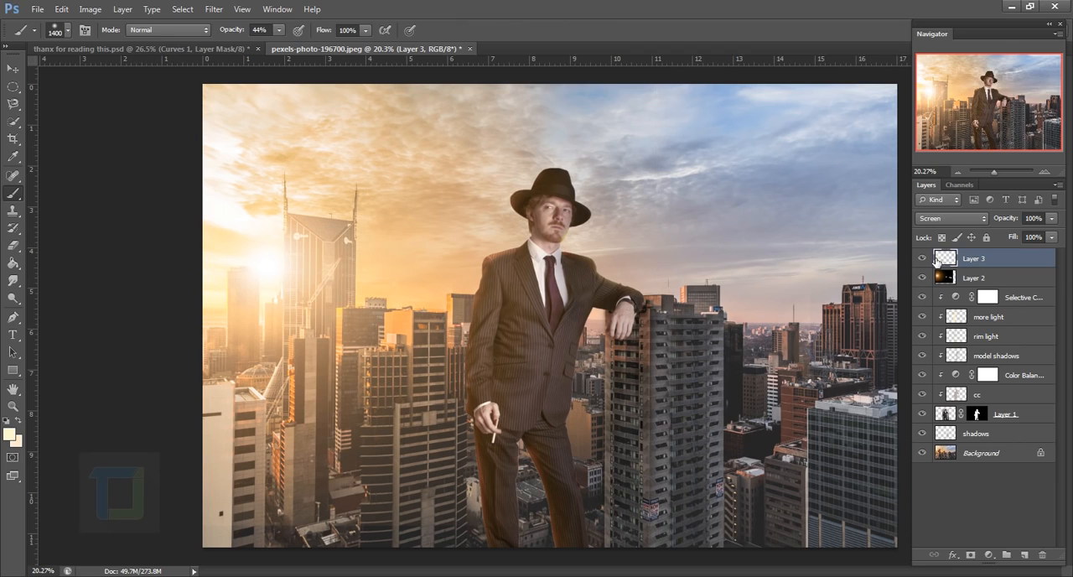
click(923, 258)
click(932, 258)
click(932, 258)
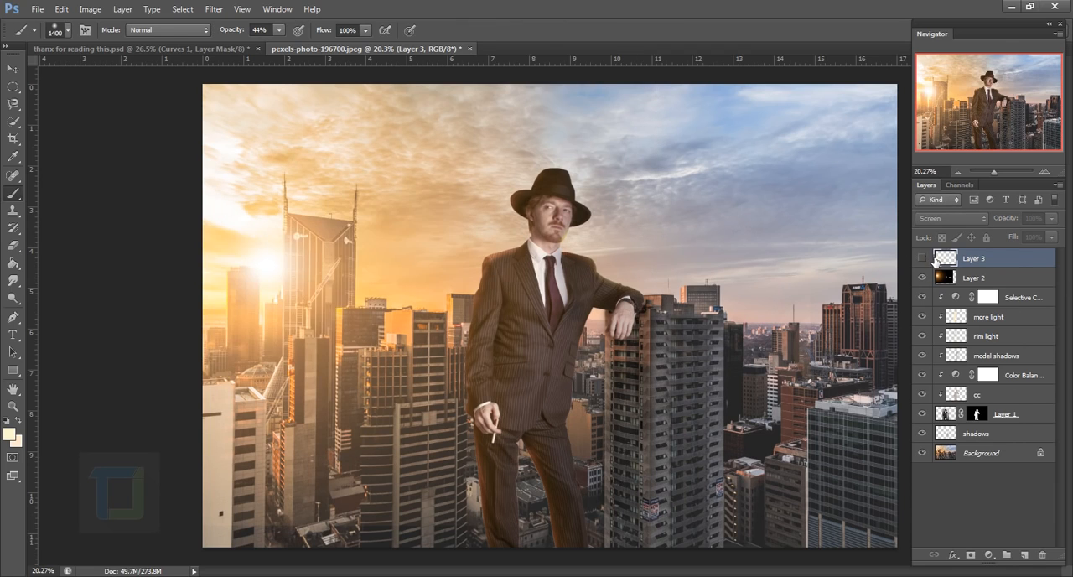
click(932, 258)
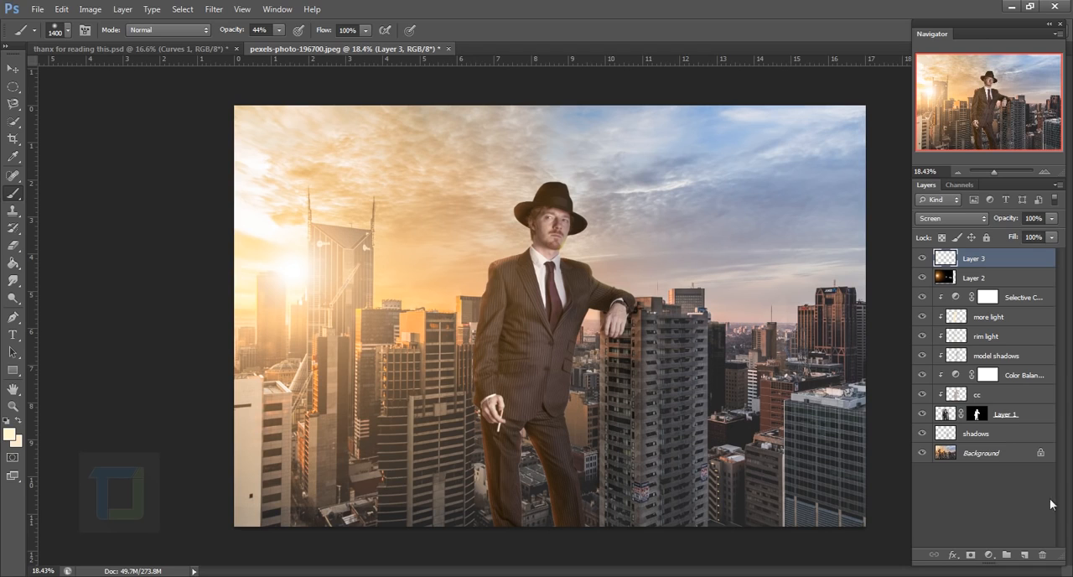
Add a Curves adjustment layer above the glow, raising the highlights, setting a shadow point from 54 to 48, and slightly lifting the black point
click(989, 555)
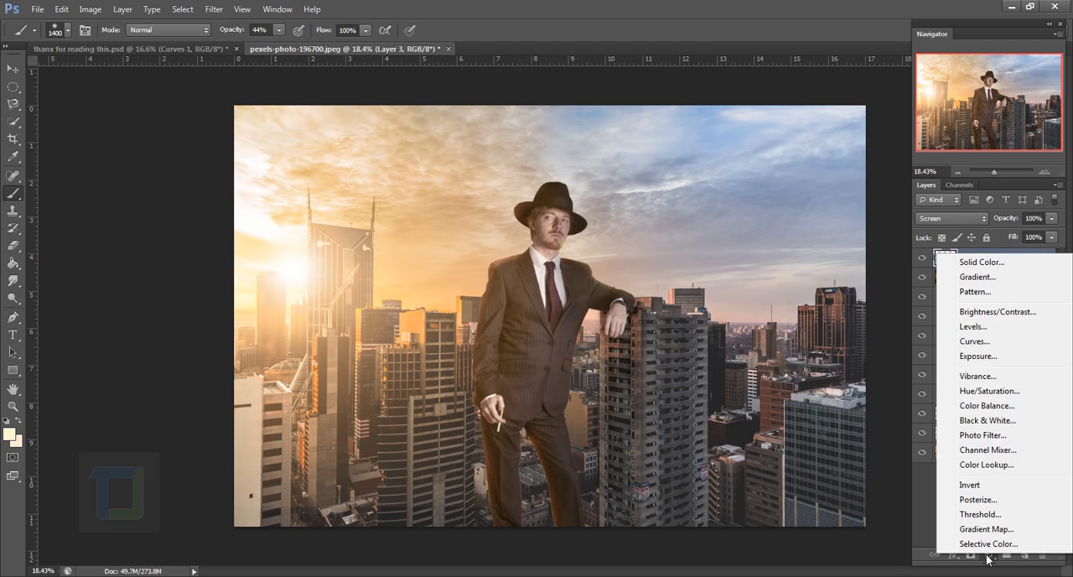
click(973, 341)
click(809, 273)
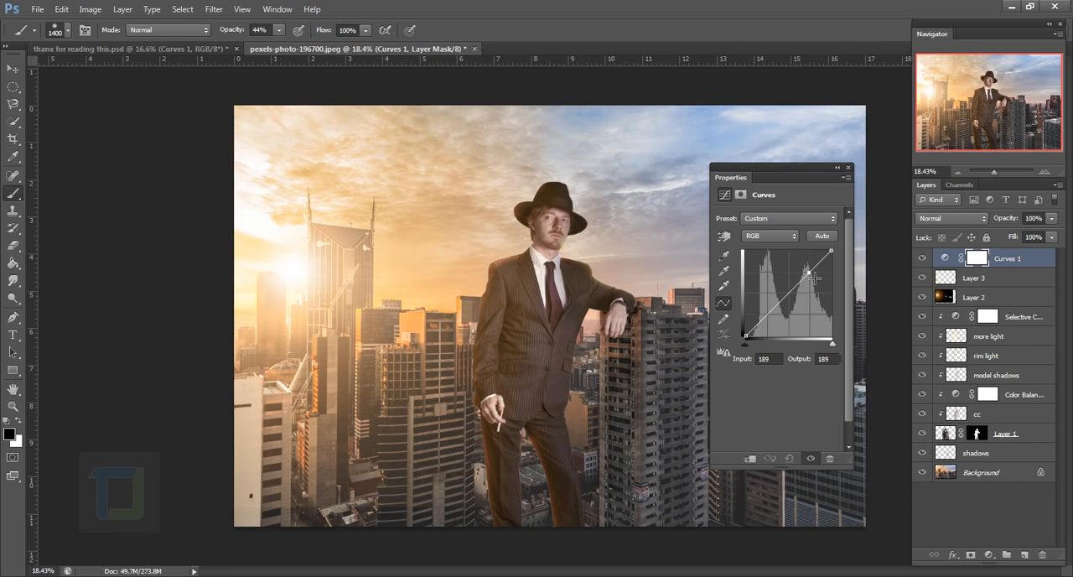
drag(814, 278, 809, 272)
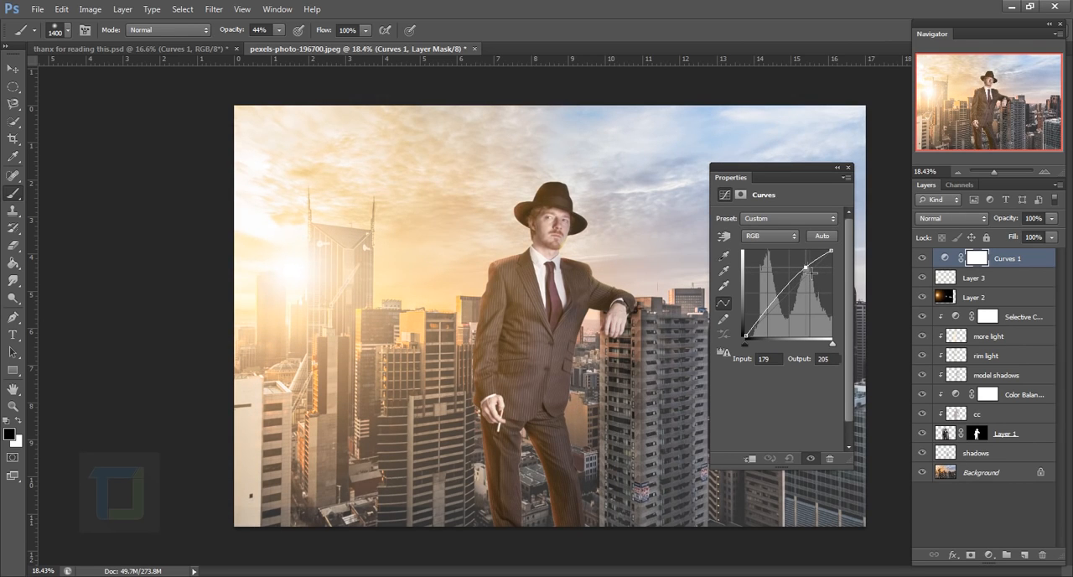
drag(767, 324, 769, 324)
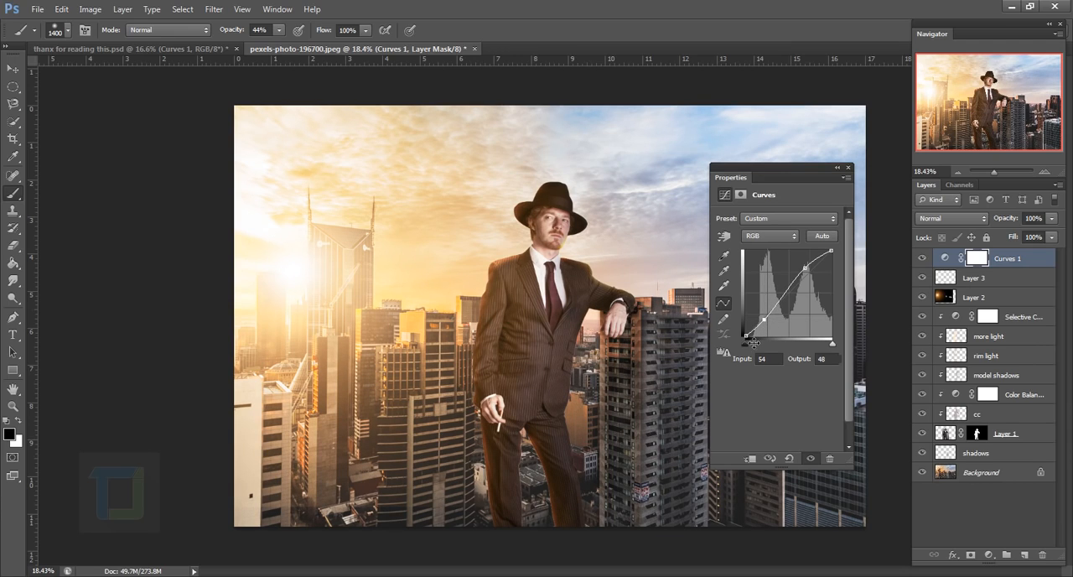
drag(752, 339, 751, 335)
Adjust the Blue channel of the Curves layer by slightly lifting its black point and lowering its white point
click(769, 237)
click(759, 275)
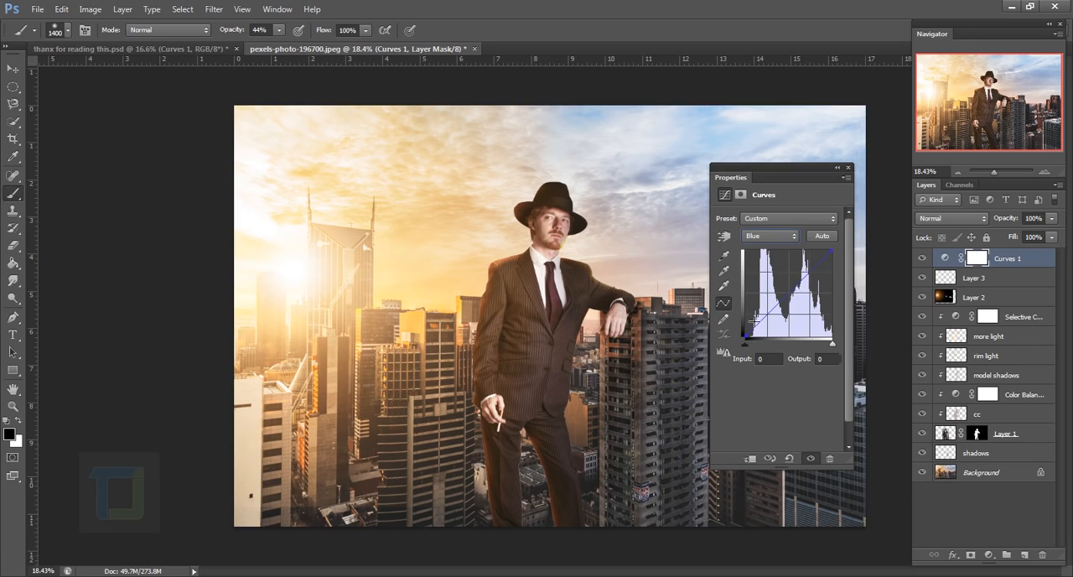
drag(753, 339, 753, 334)
drag(837, 260, 841, 264)
Slightly lower the highlight point of the composite RGB curve and finish the Curves adjustment
click(769, 235)
click(771, 240)
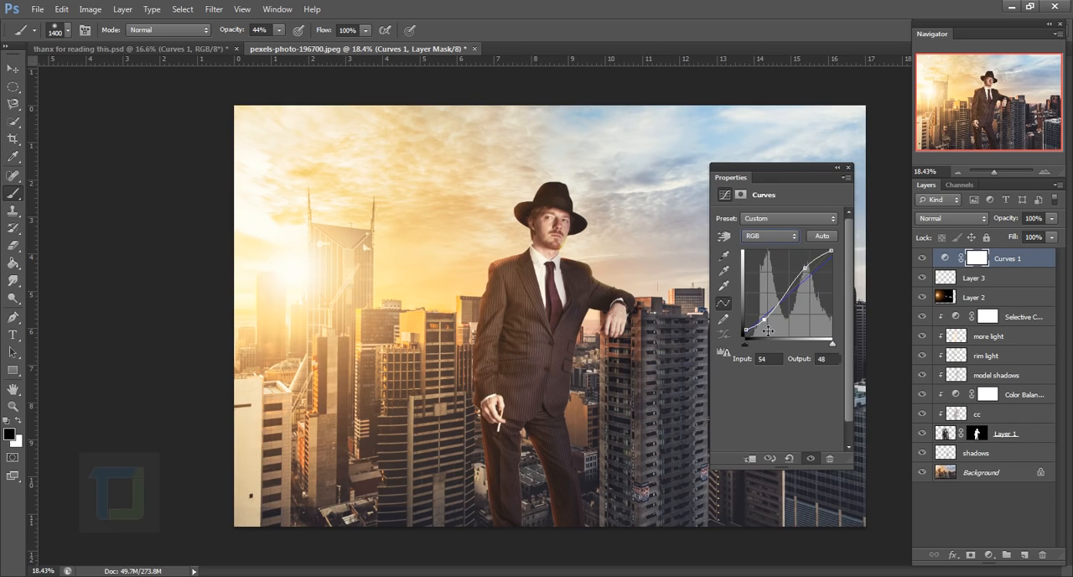
drag(811, 269, 811, 274)
click(848, 168)
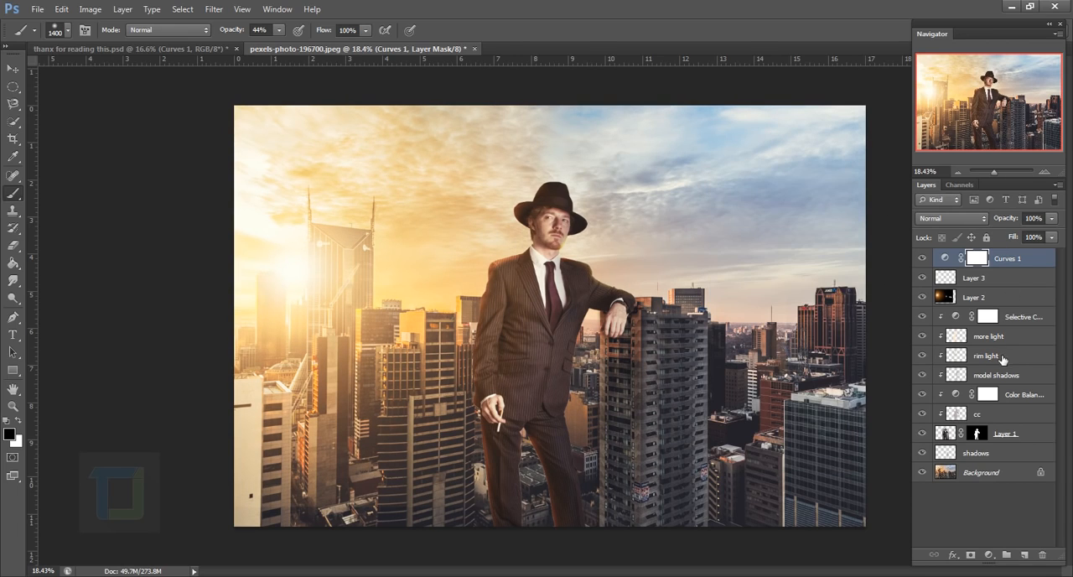
Add a Gradient Fill layer above the curves and set both colour stops to black (000000), keeping the fade to transparent
click(988, 555)
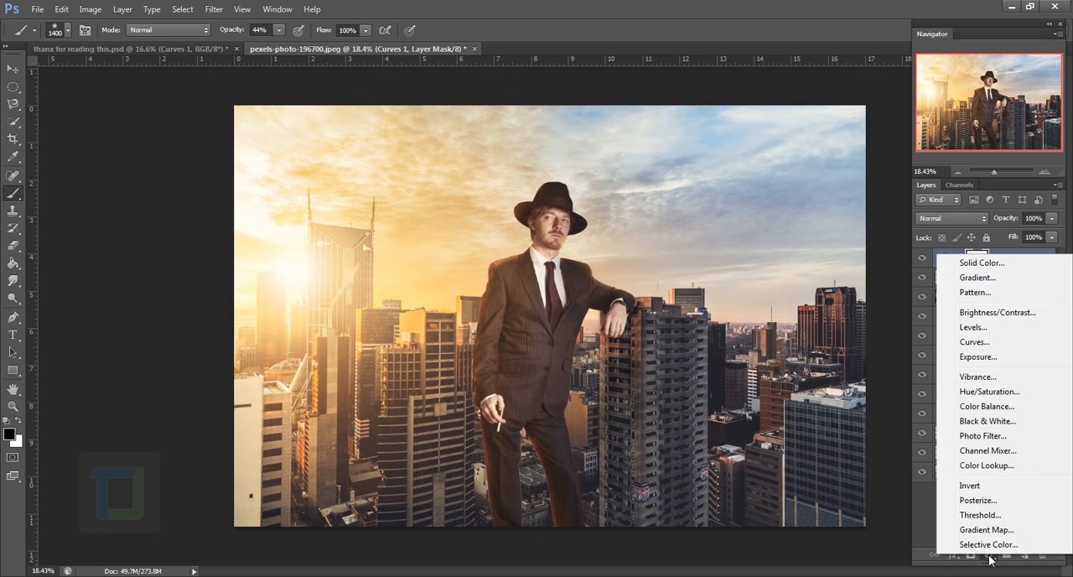
click(977, 278)
click(947, 239)
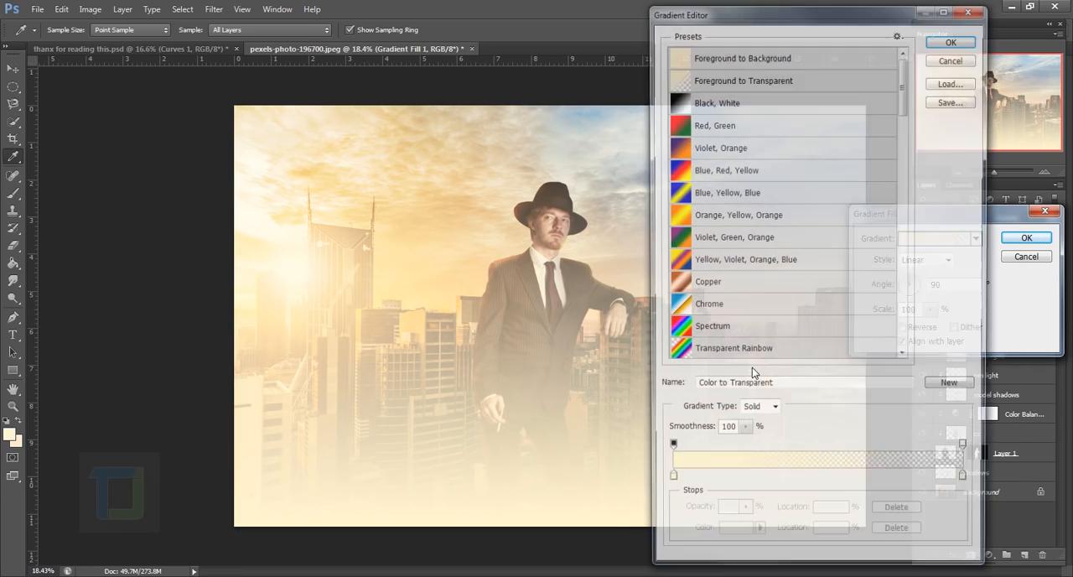
click(668, 485)
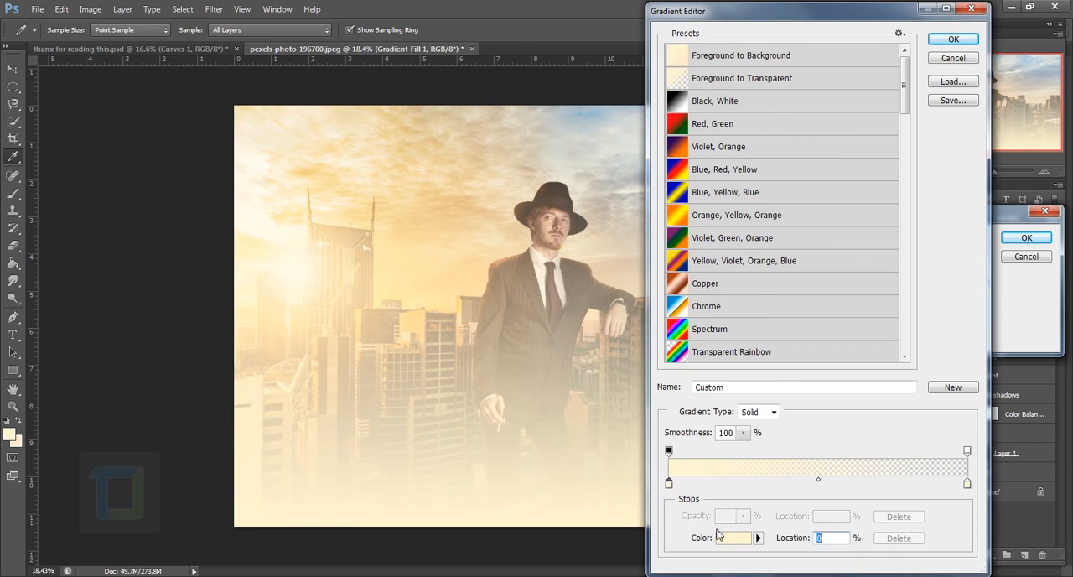
click(724, 538)
drag(814, 258, 739, 325)
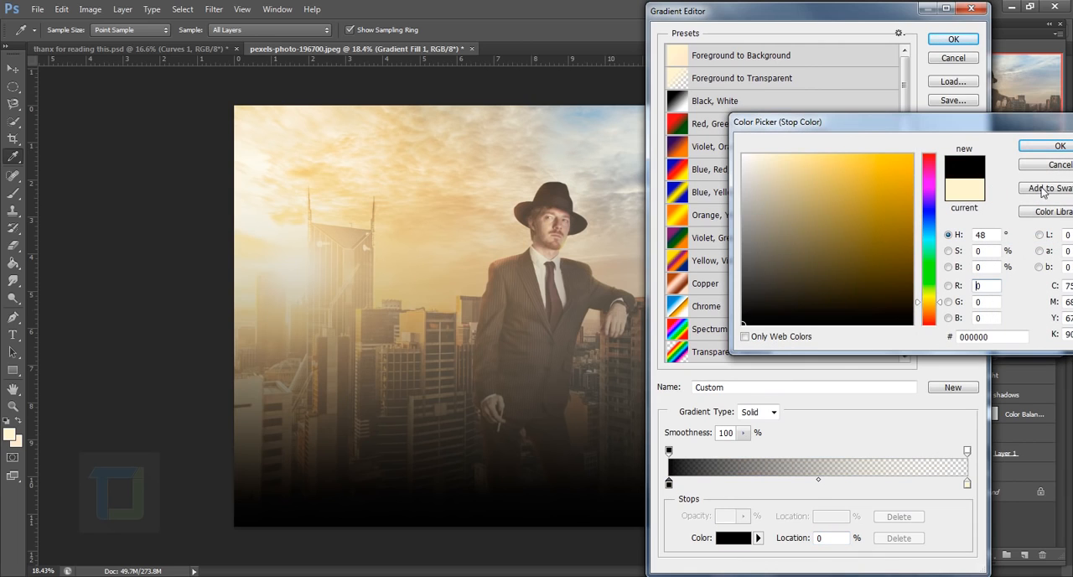
click(1058, 146)
click(967, 484)
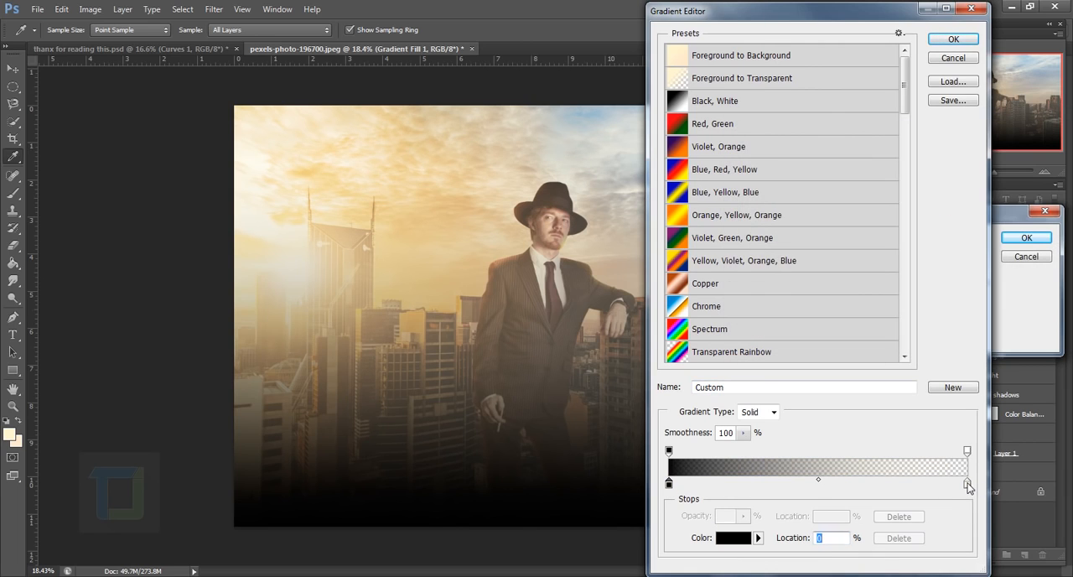
click(733, 537)
drag(754, 314, 662, 390)
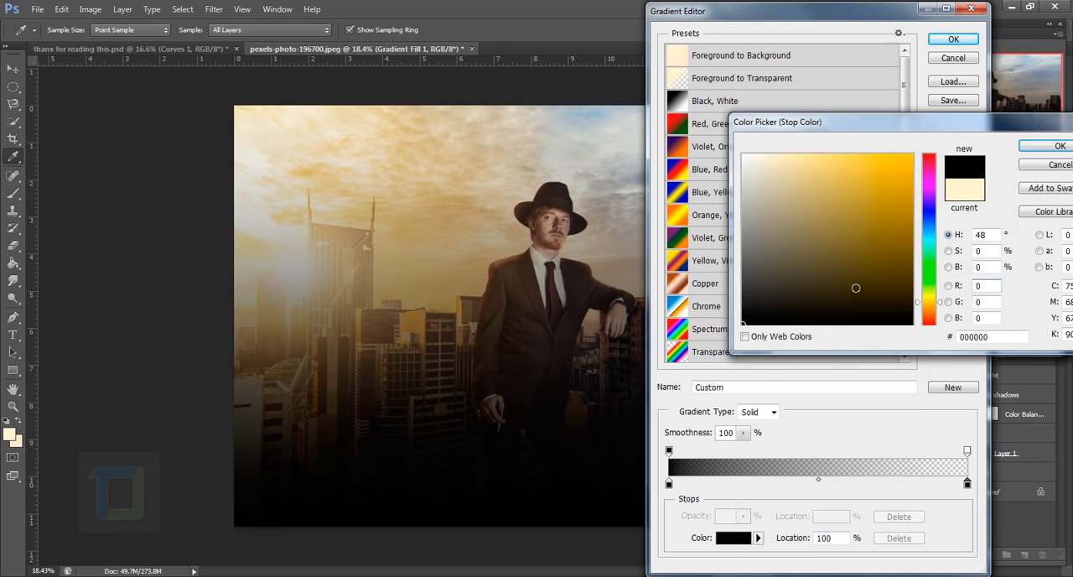
click(1055, 147)
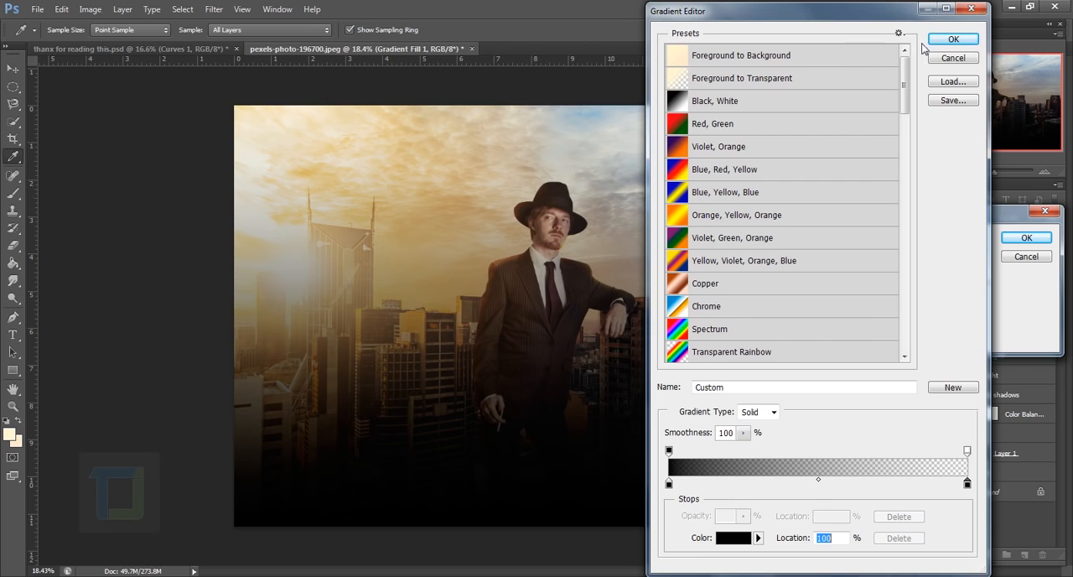
click(953, 39)
Turn the gradient fill into a vignette with Radial style, reversed direction and a scale of 300%
click(926, 260)
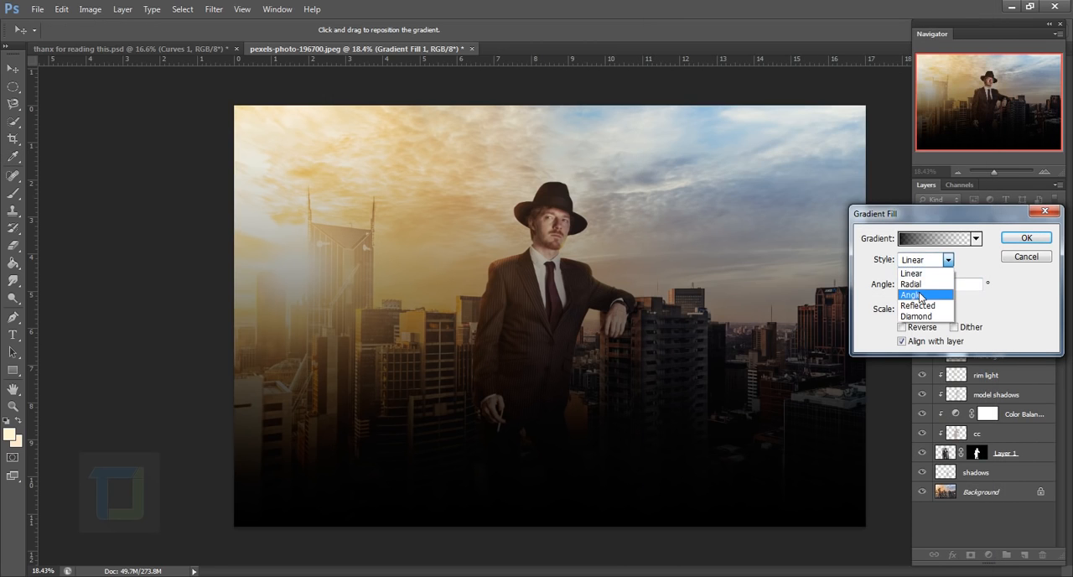
click(939, 300)
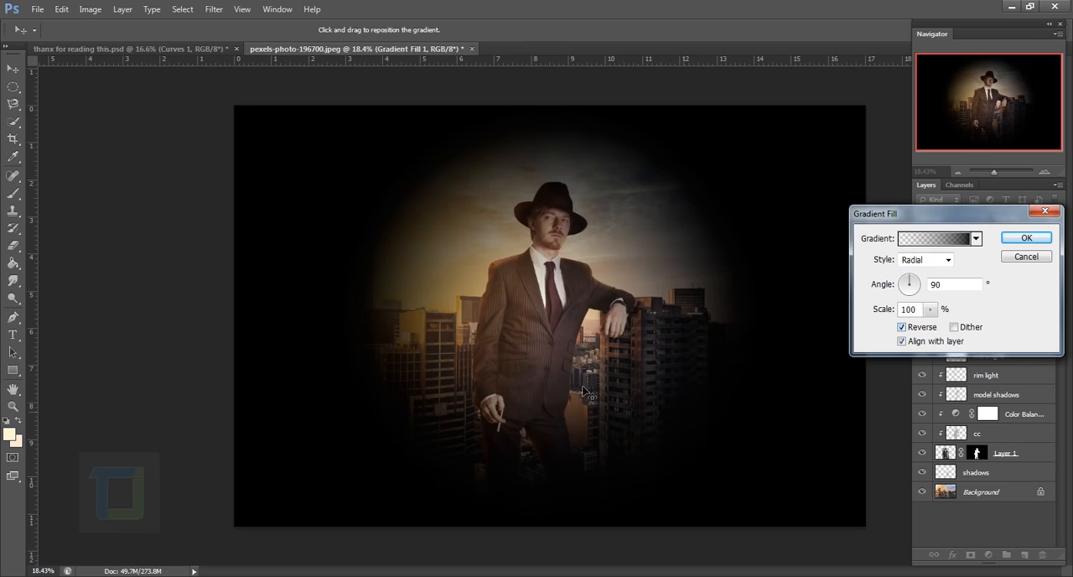
click(930, 310)
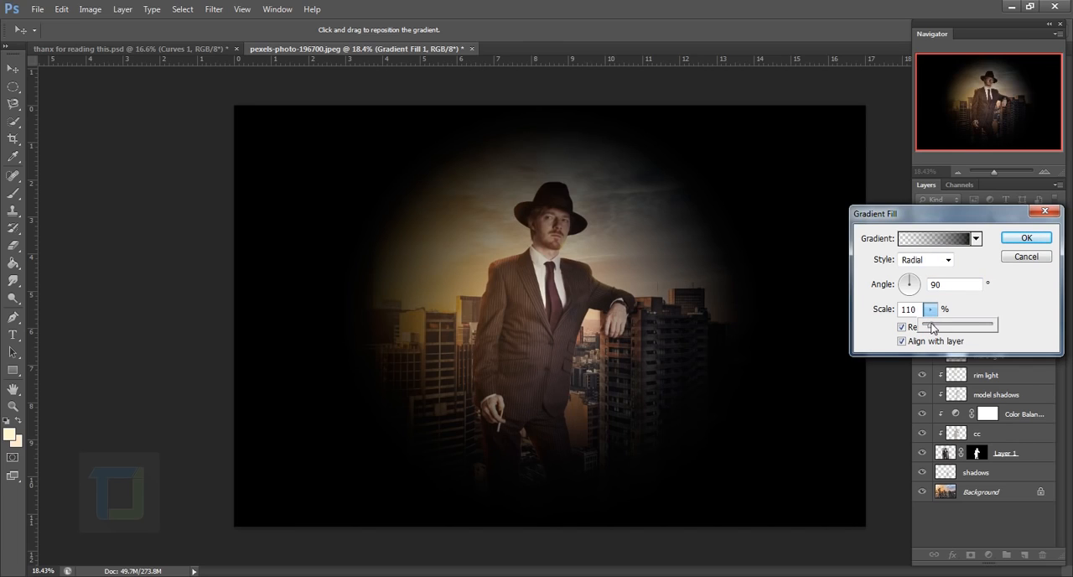
drag(932, 327, 936, 328)
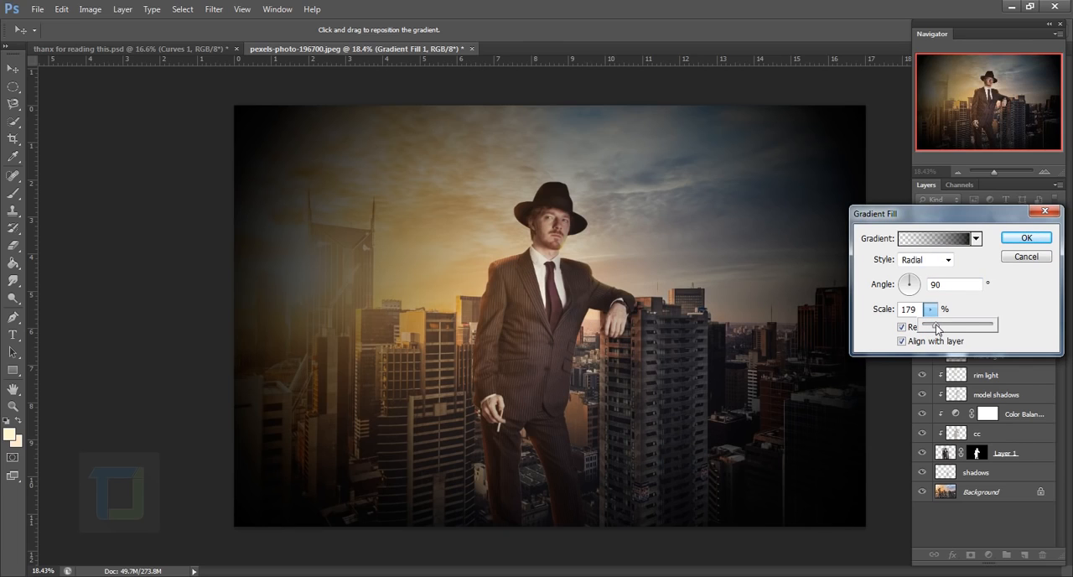
drag(923, 312, 866, 312)
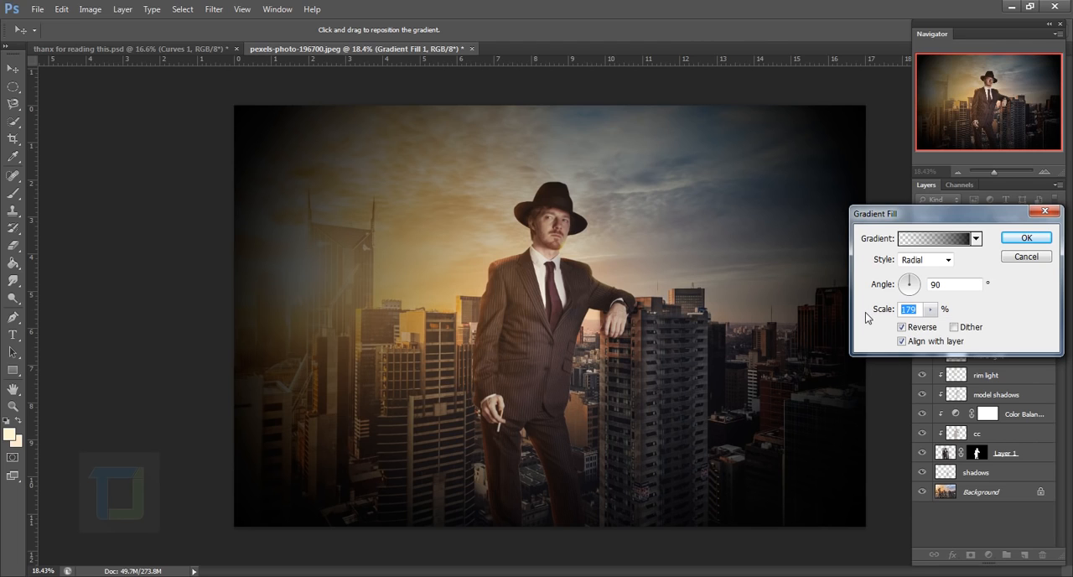
text(300)
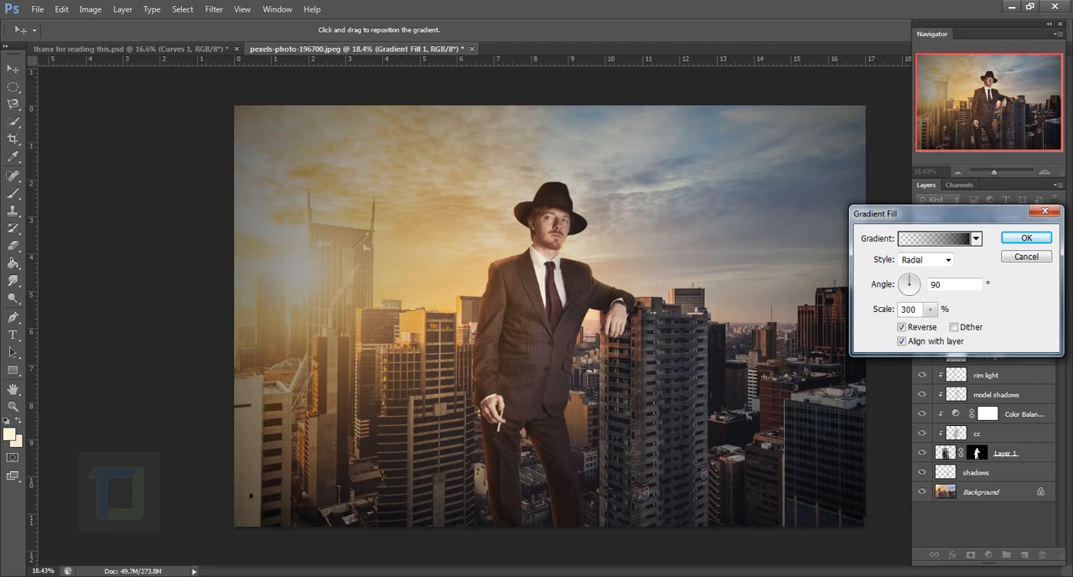
click(1024, 238)
Set the vignette layer's blend mode to Soft Light and compare the image with and without it
click(966, 224)
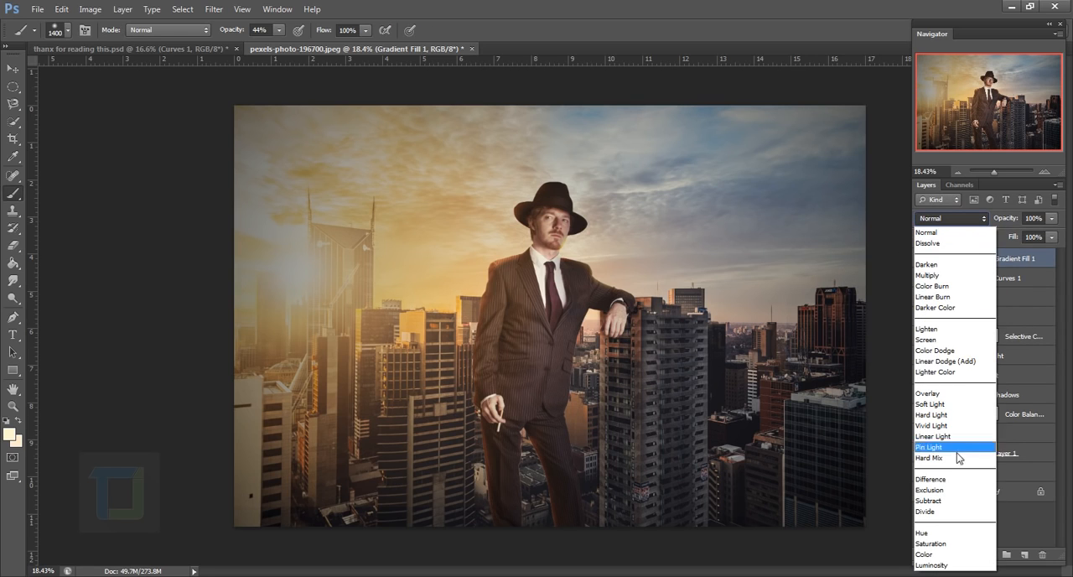
click(945, 405)
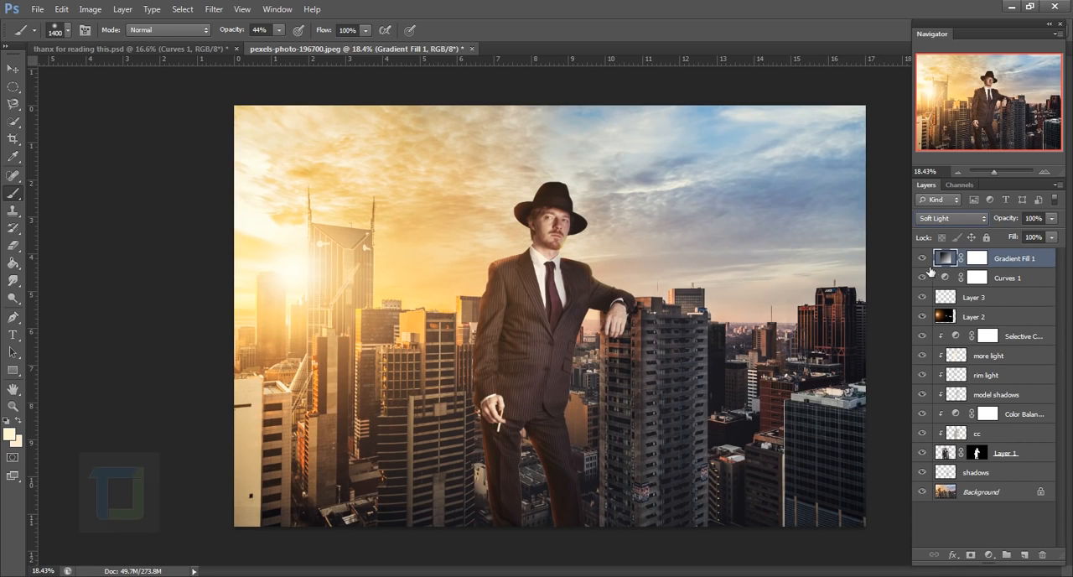
click(923, 259)
click(923, 259)
click(926, 262)
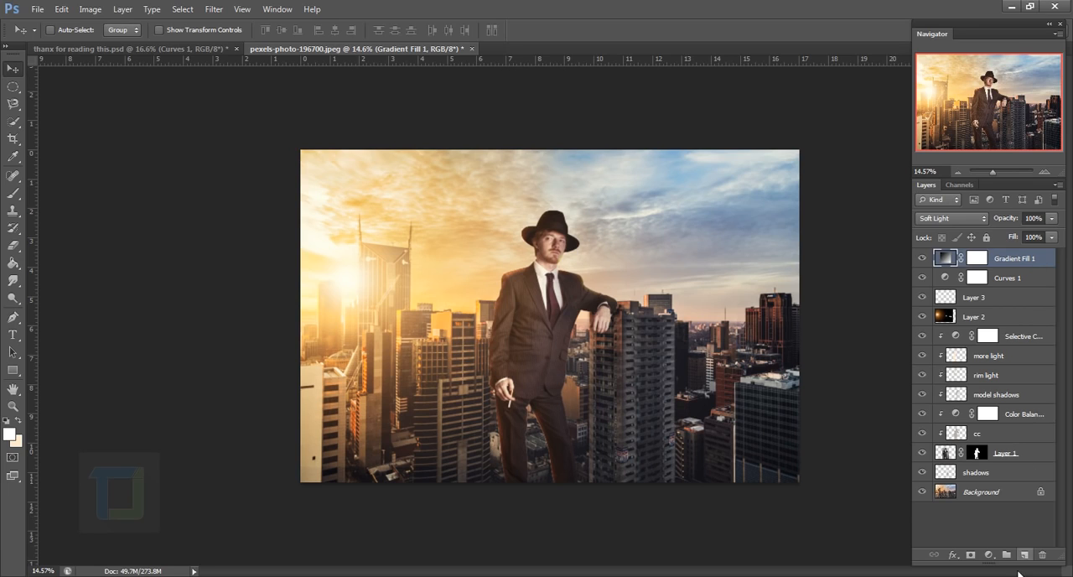
On a new top layer, paint a soft white (ffffff) haze along the image's lower edge with a 2400 px brush at 44% opacity
click(1025, 556)
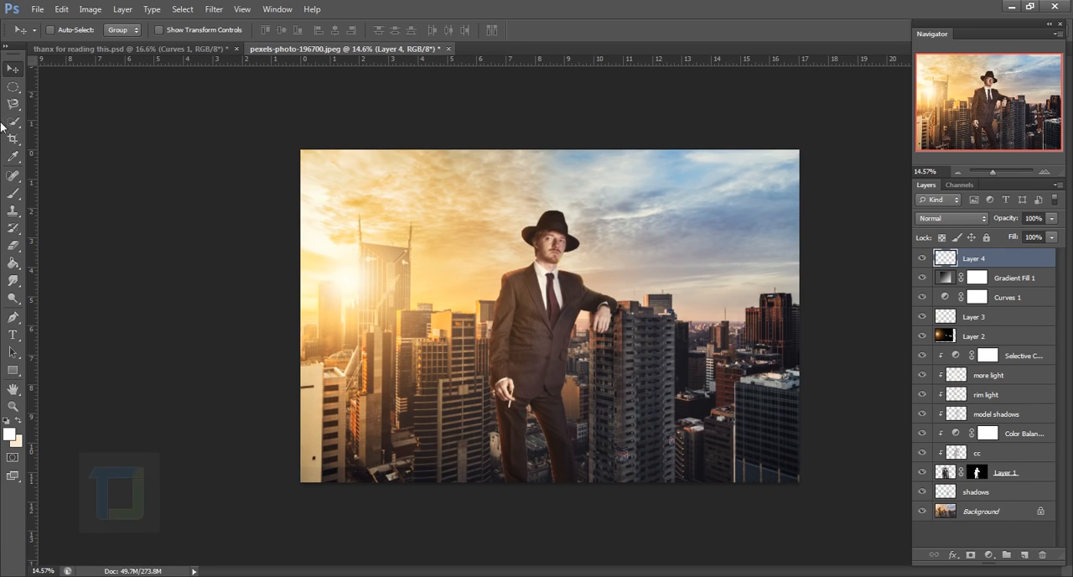
click(12, 193)
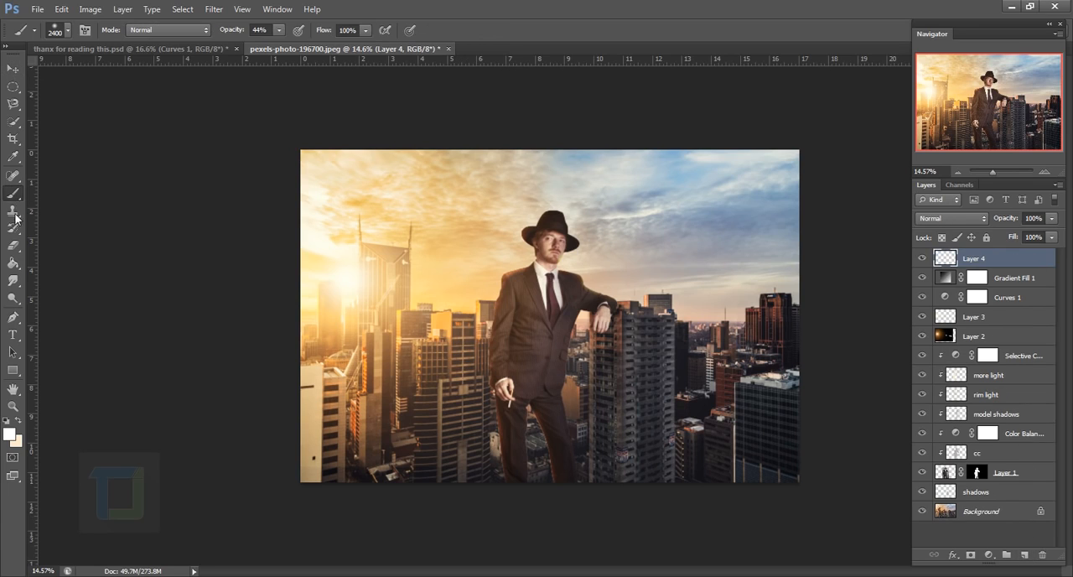
click(9, 434)
click(1059, 144)
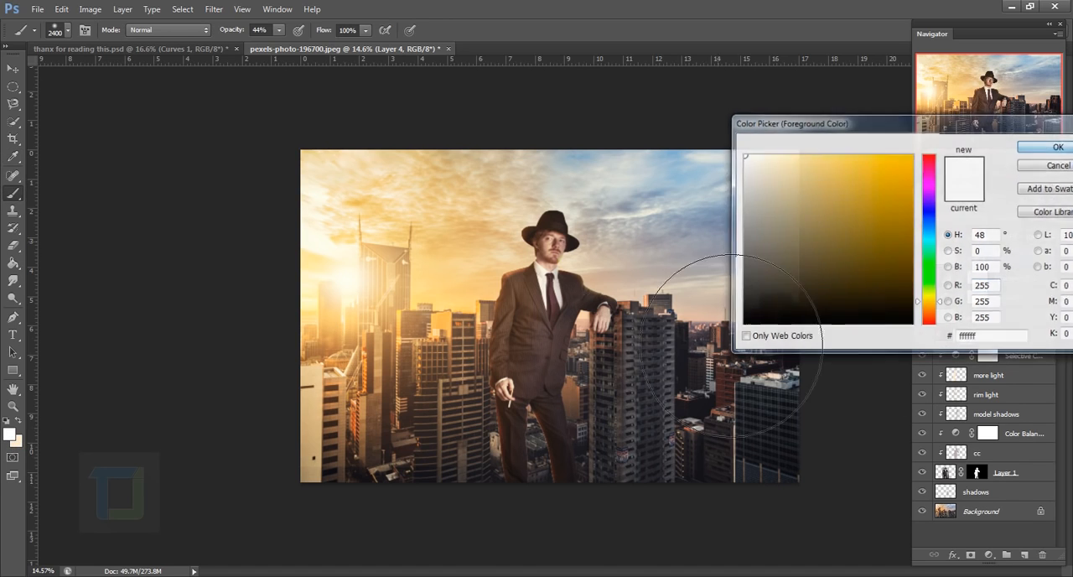
scroll(549, 486, down, 1)
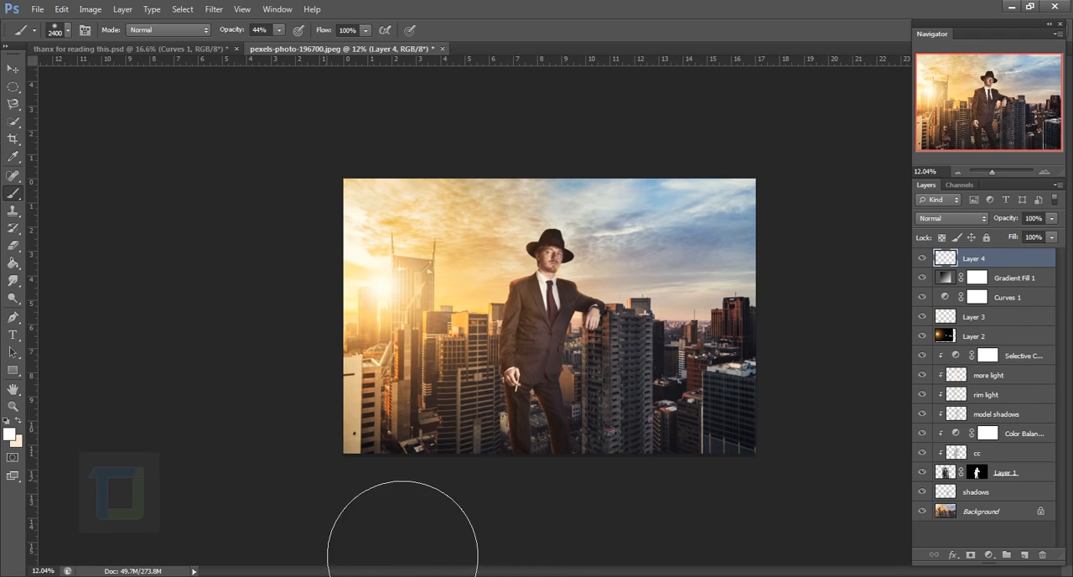
drag(410, 576, 858, 576)
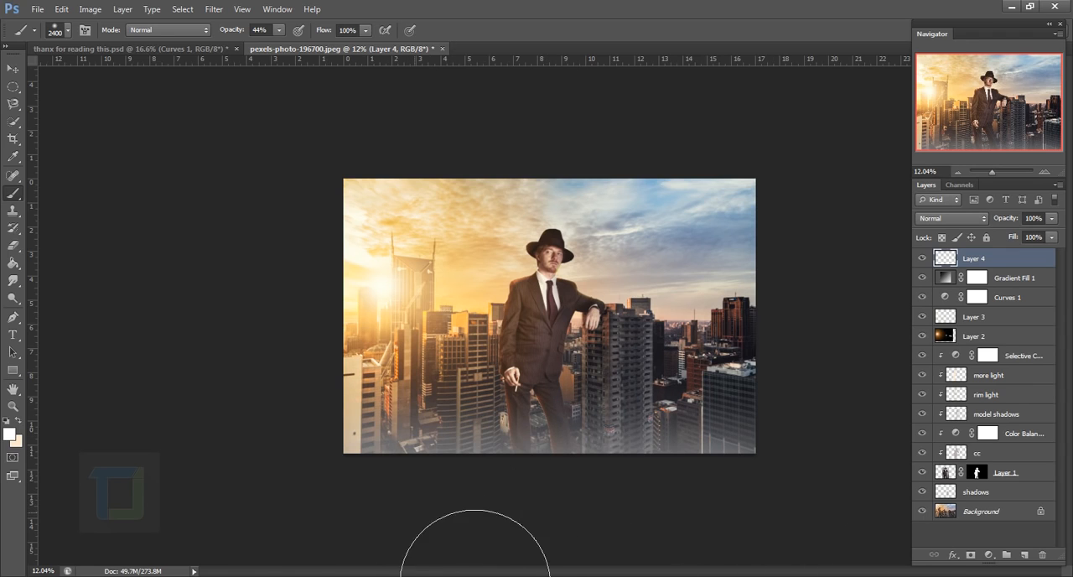
mouse_move(376, 576)
mouse_down()
mouse_move(939, 575)
mouse_move(350, 576)
mouse_up()
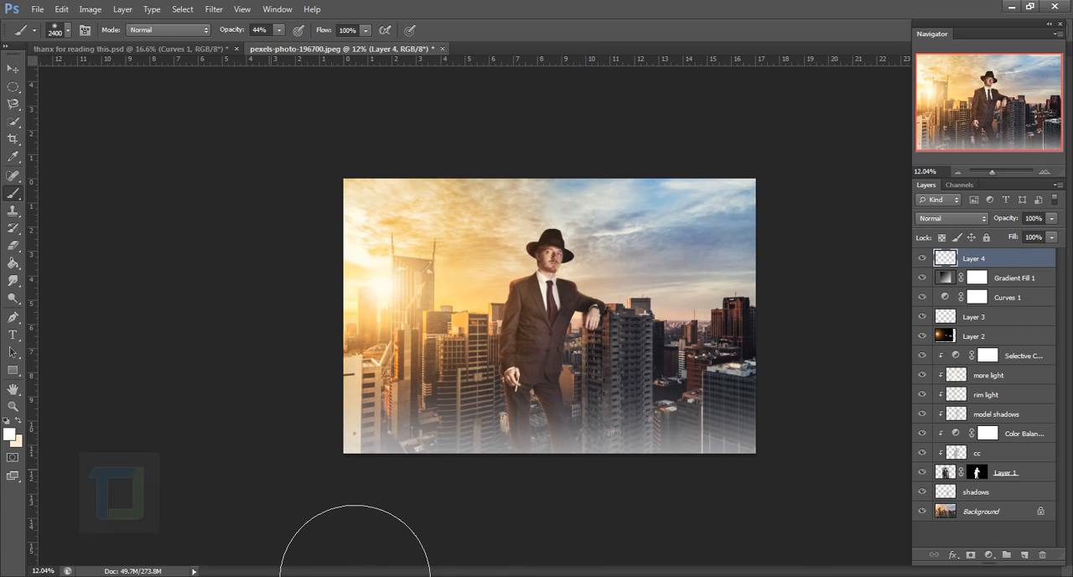
drag(361, 502, 348, 555)
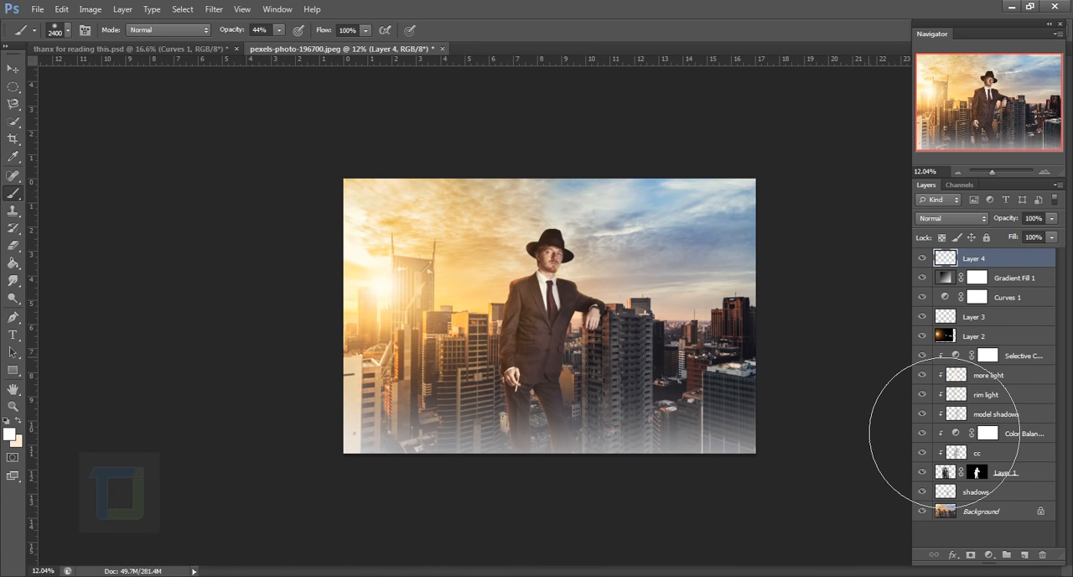
scroll(922, 457, up, 2)
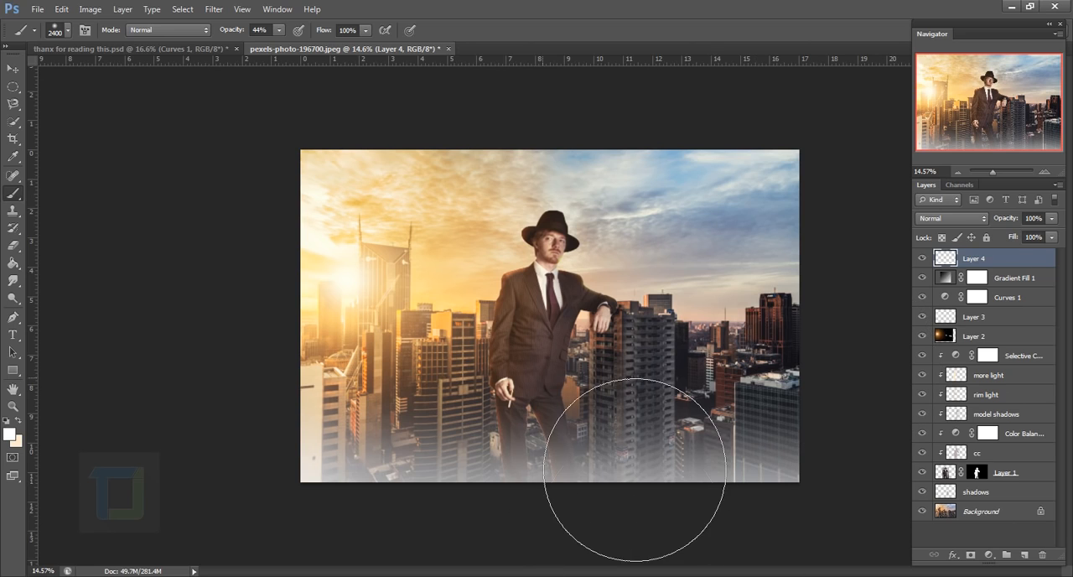
Crop a strip off the top and bottom of the composite, keeping the full width and the man's hat and haze in frame
click(13, 139)
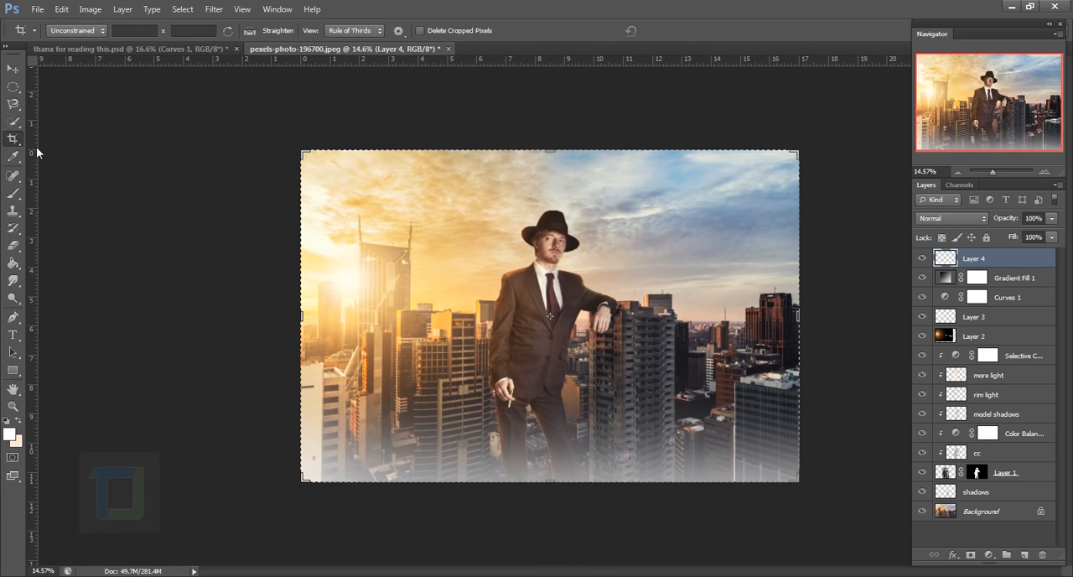
drag(550, 152, 554, 168)
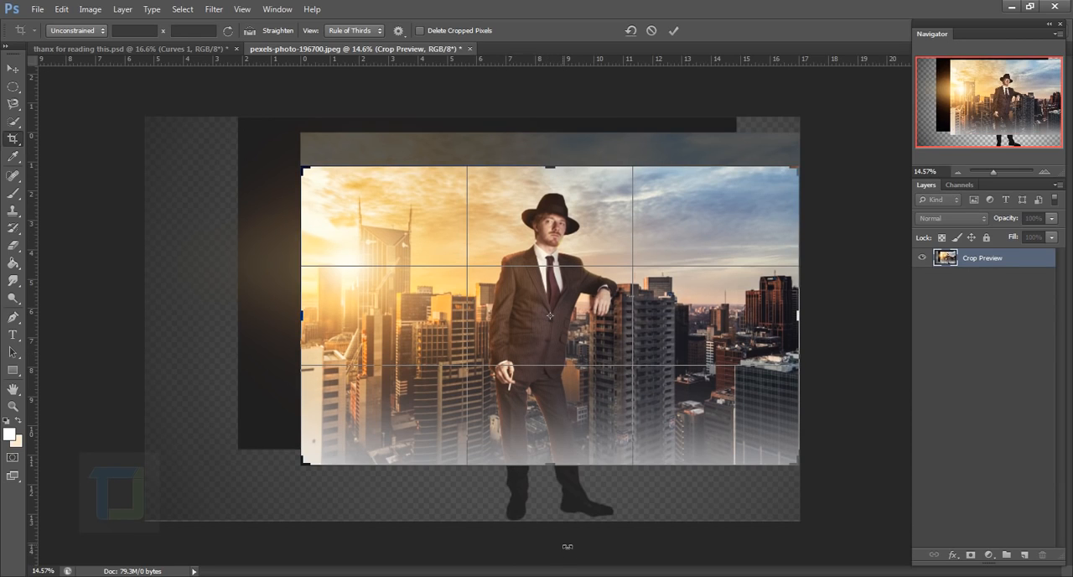
scroll(563, 453, up, 3)
drag(559, 485, 556, 371)
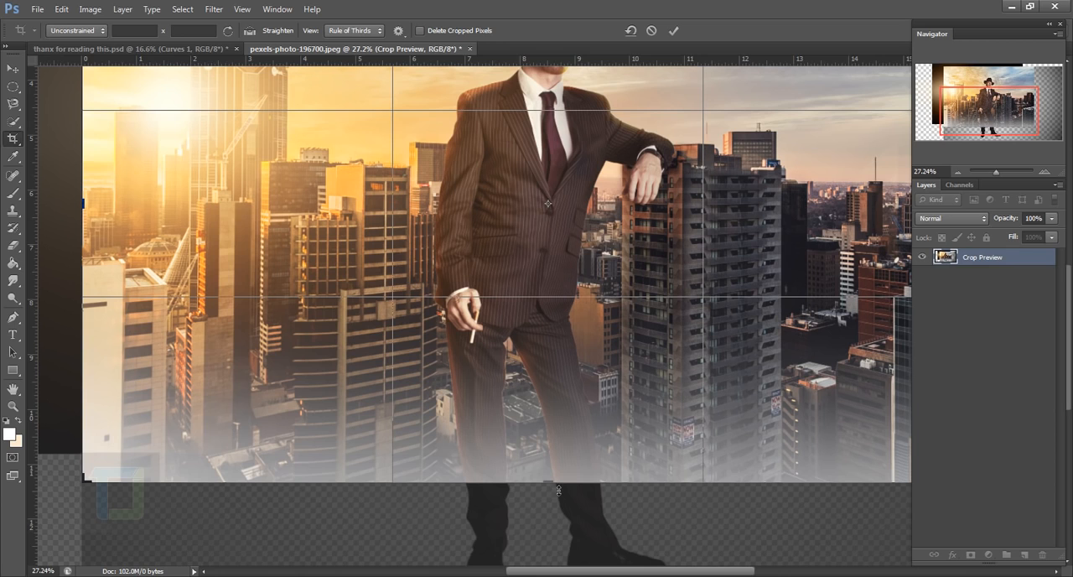
drag(559, 489, 558, 479)
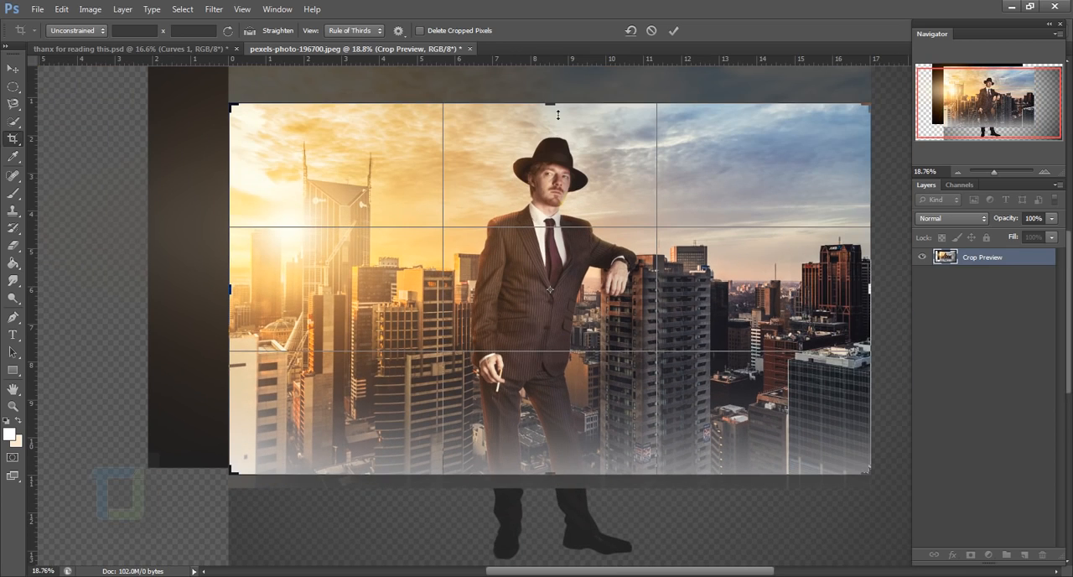
drag(559, 107, 556, 111)
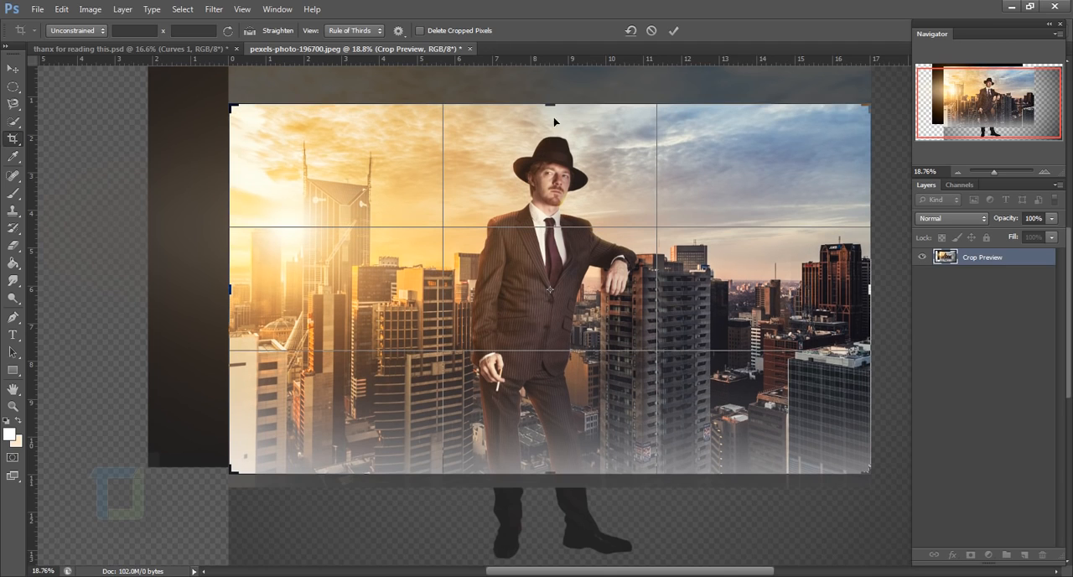
click(673, 31)
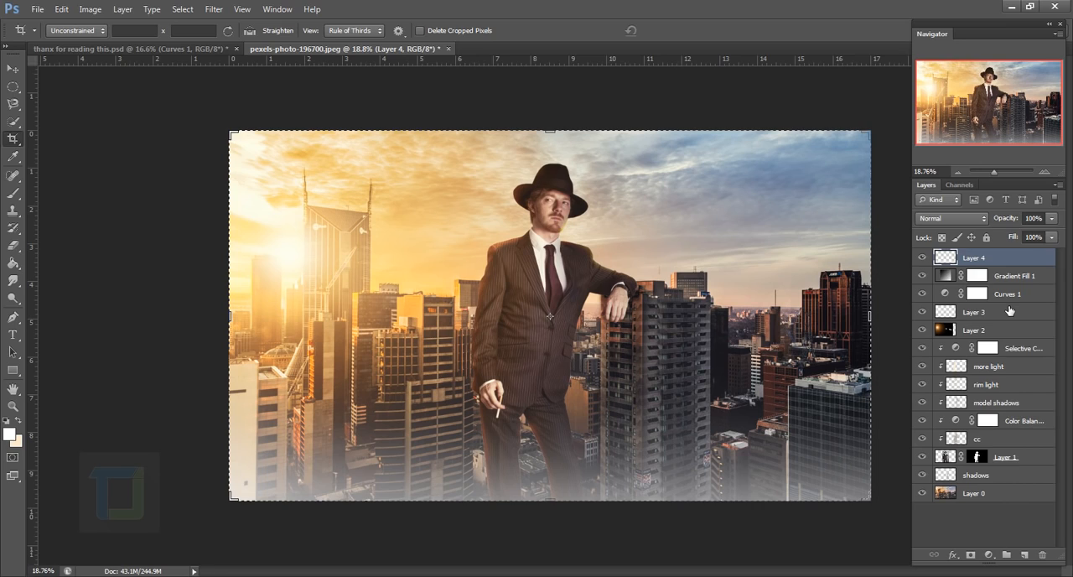
click(13, 68)
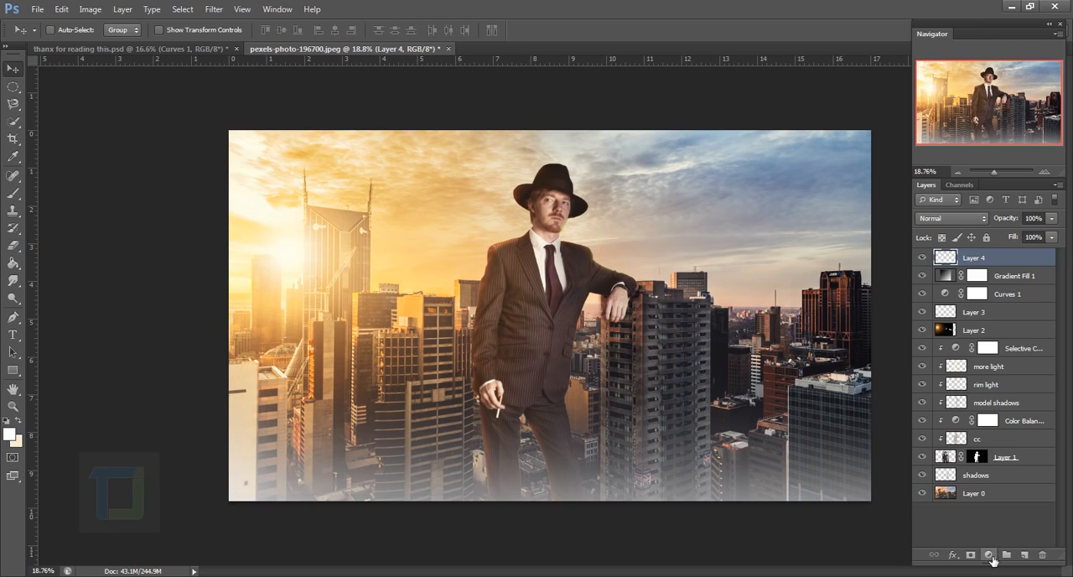
Add a Vibrance adjustment layer above the haze layer and raise its vibrance to about +64
click(988, 555)
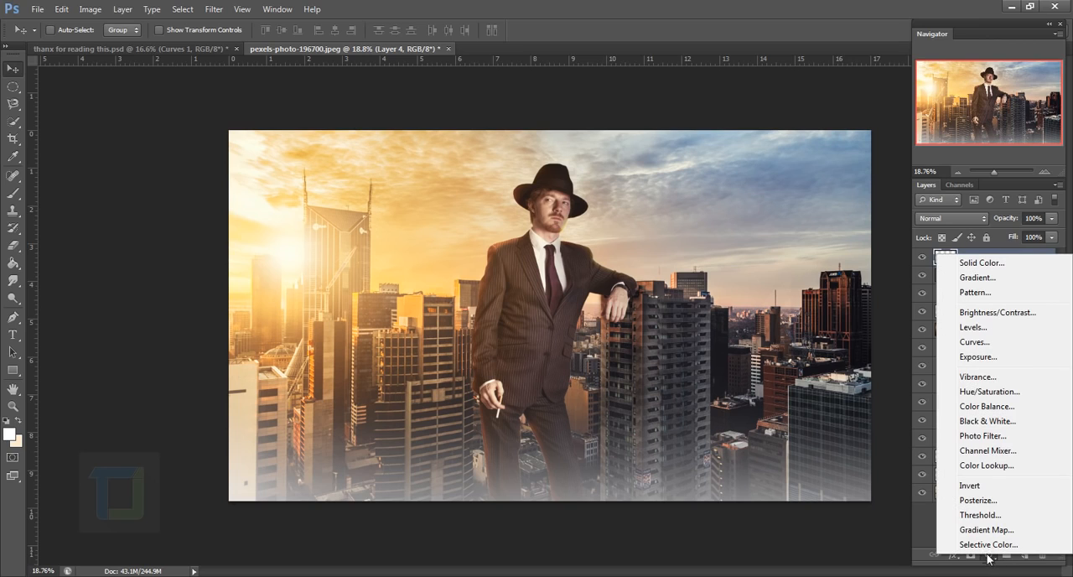
click(964, 377)
drag(775, 229, 820, 231)
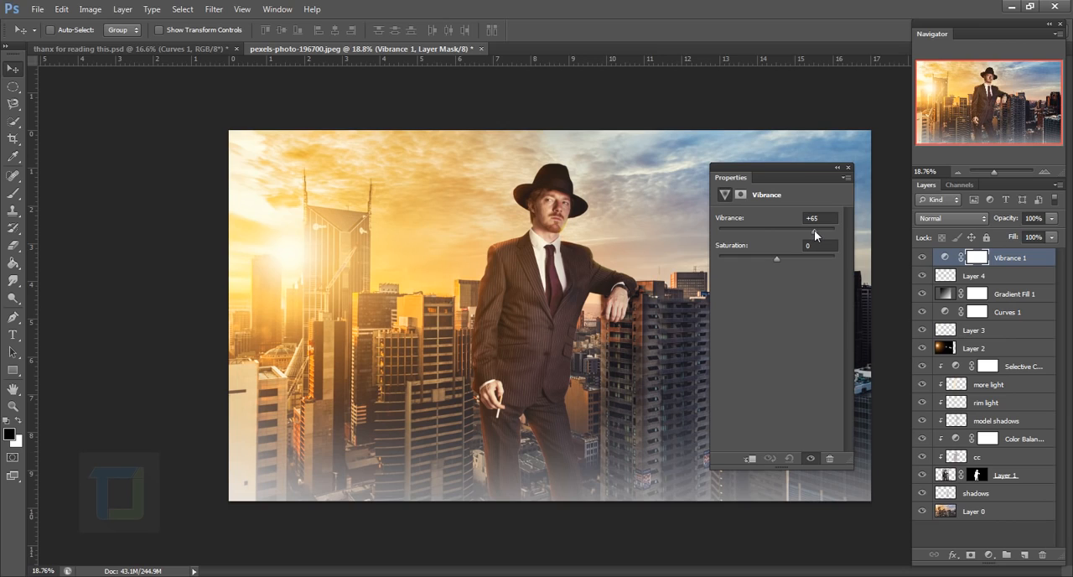
drag(814, 235, 812, 234)
drag(786, 170, 896, 227)
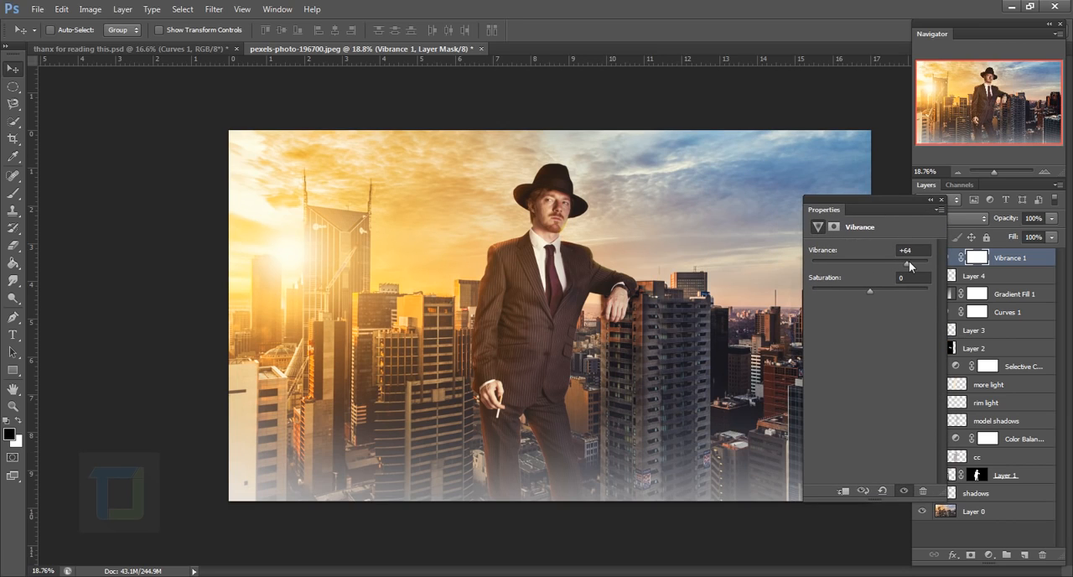
drag(903, 263, 906, 263)
click(940, 201)
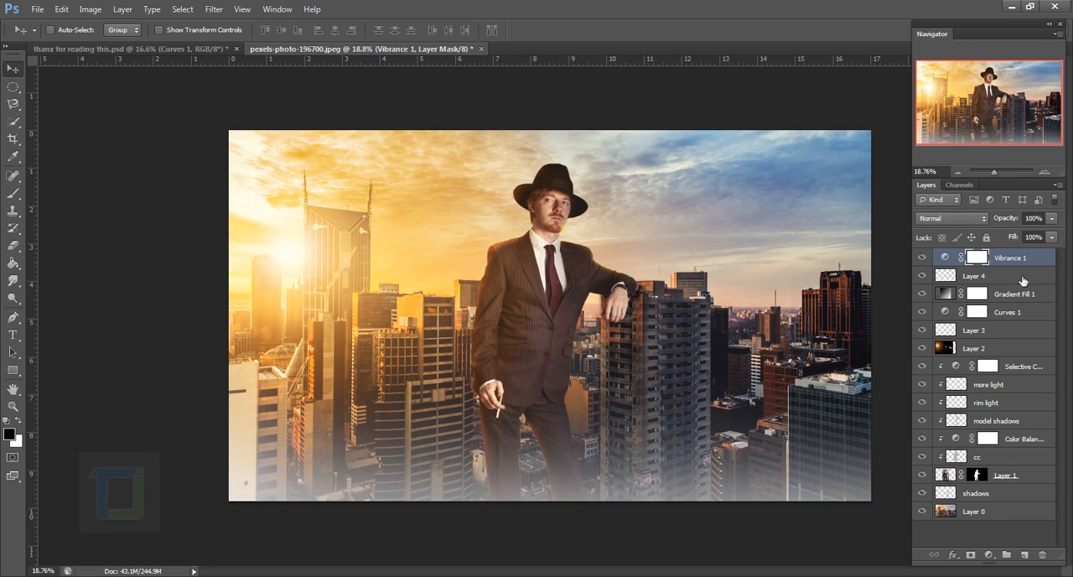
Reduce the white haze layer's opacity to 60% and compare the image with and without it
click(988, 277)
click(1052, 219)
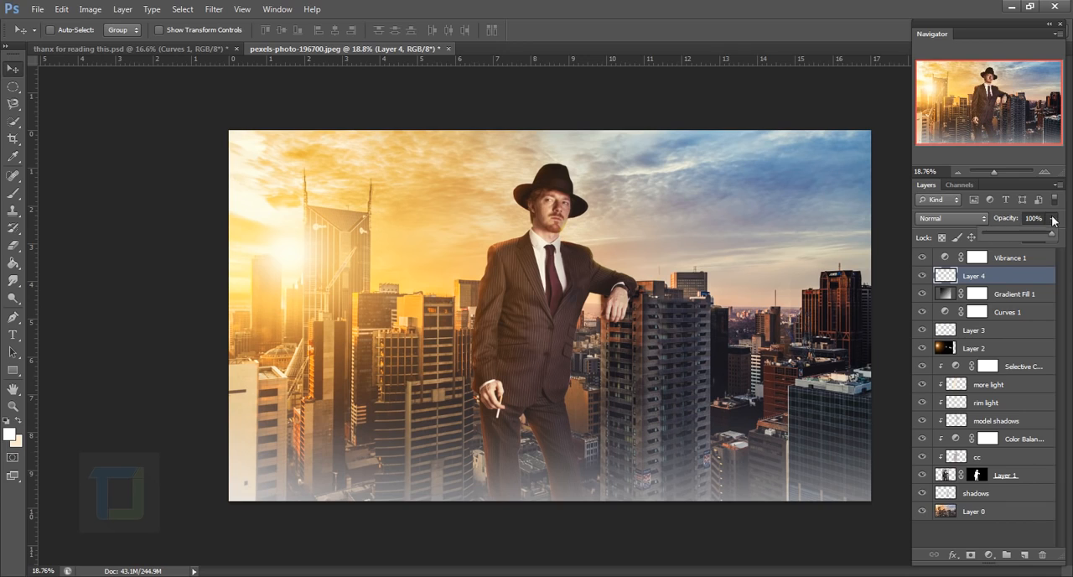
drag(1019, 232, 1022, 232)
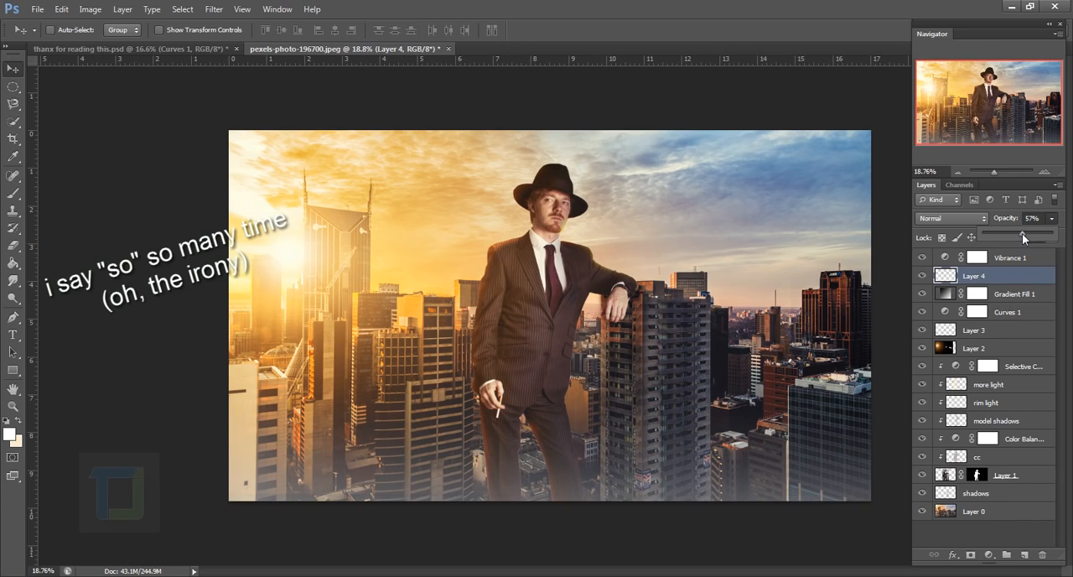
click(1006, 277)
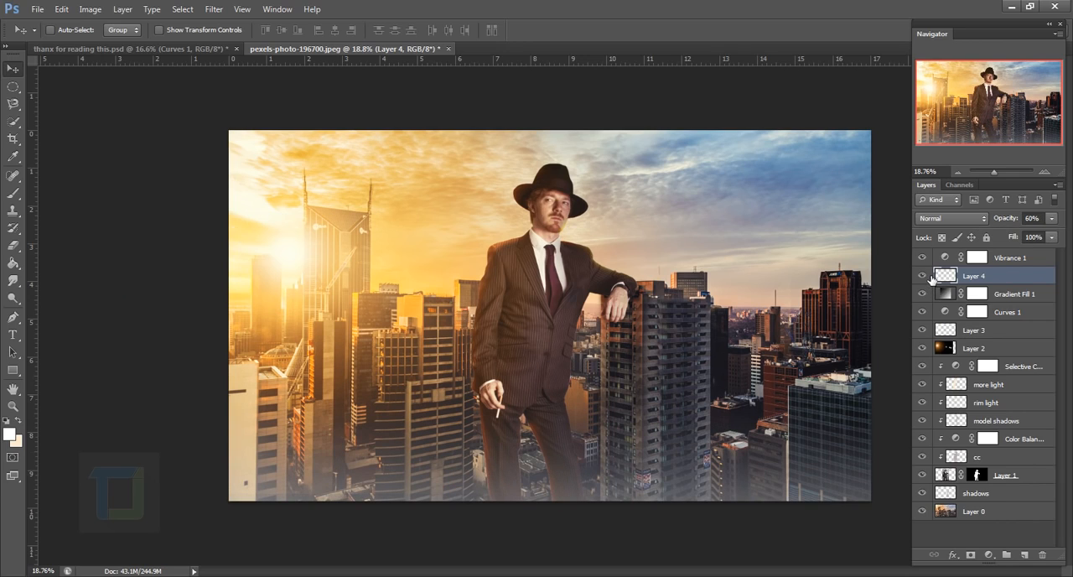
click(927, 277)
click(927, 276)
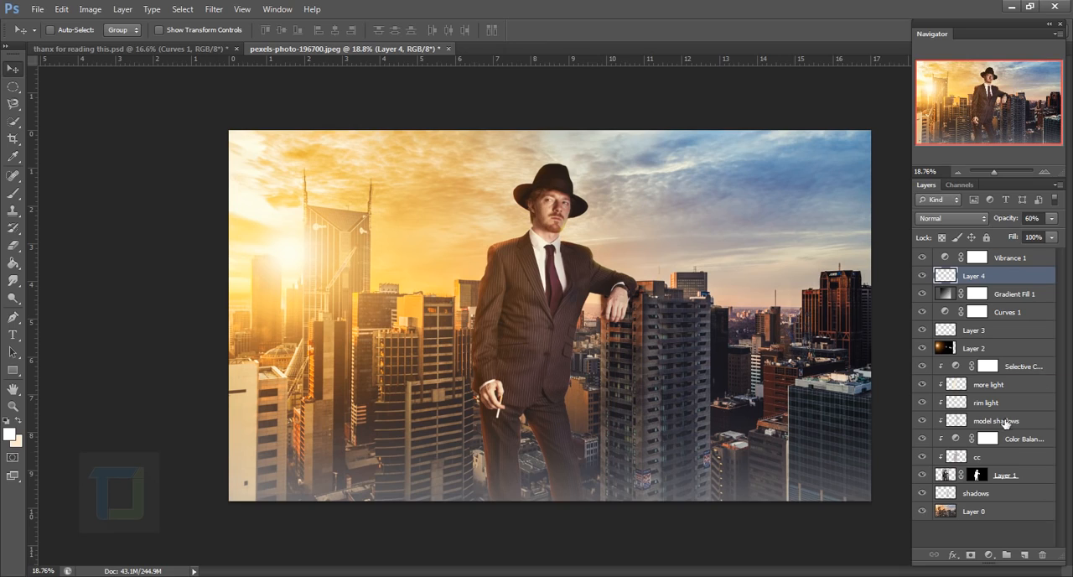